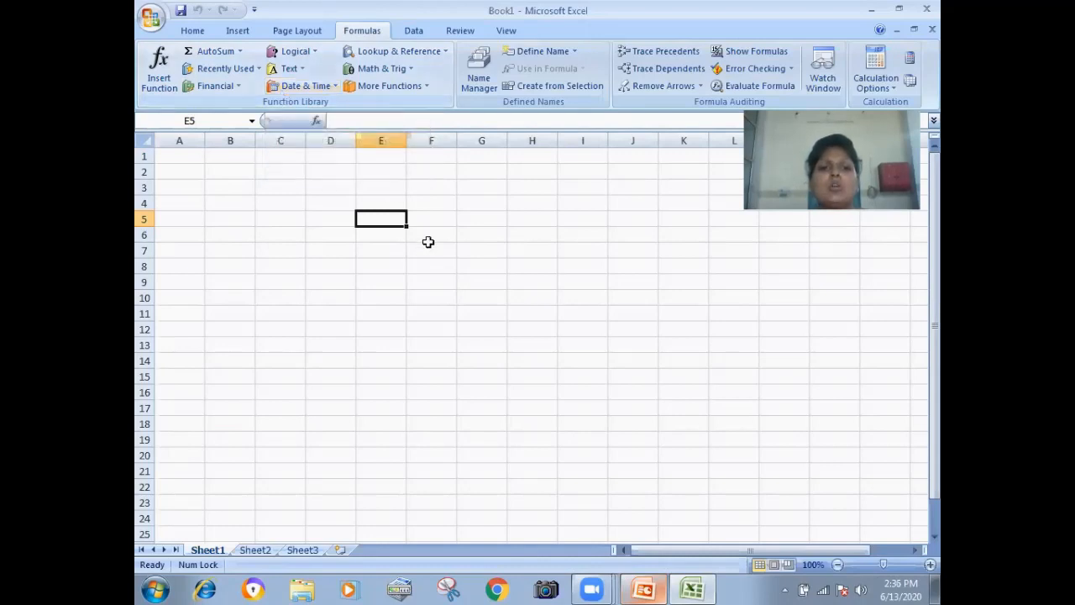
# Enter 1 in cell E2 and 2 in cell E3 as the start of a number series.
pyautogui.click(371, 172)
pyautogui.write('1')
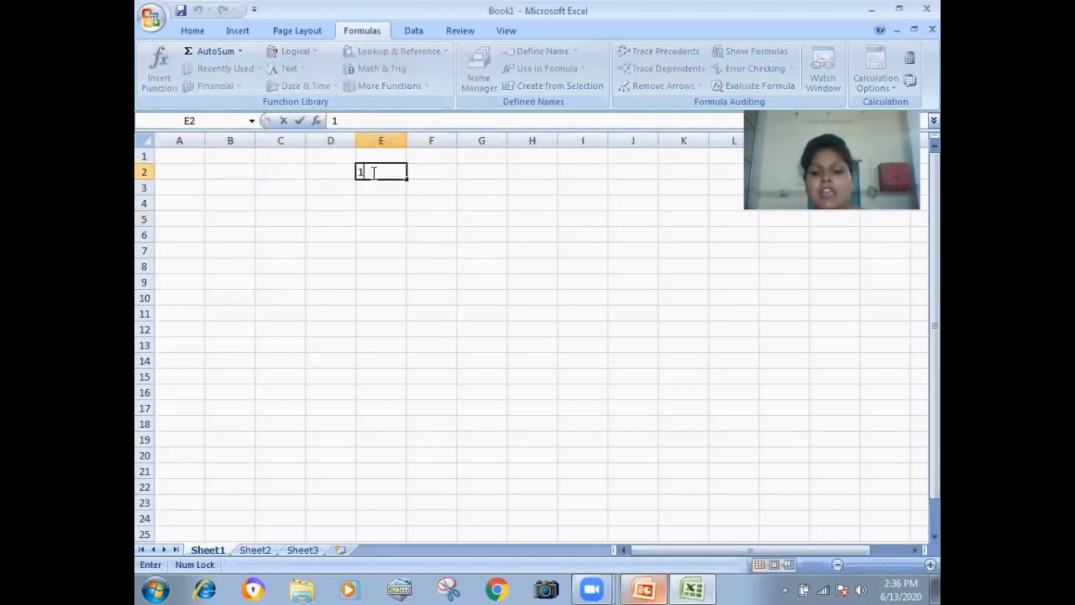
pyautogui.press('Return')
pyautogui.write('2')
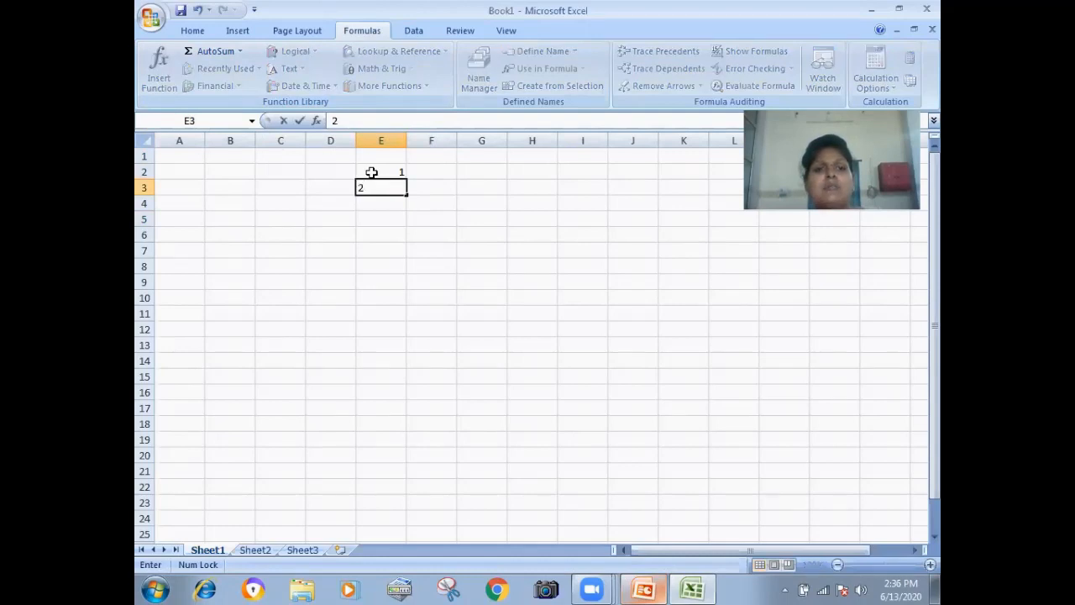
pyautogui.press('Return')
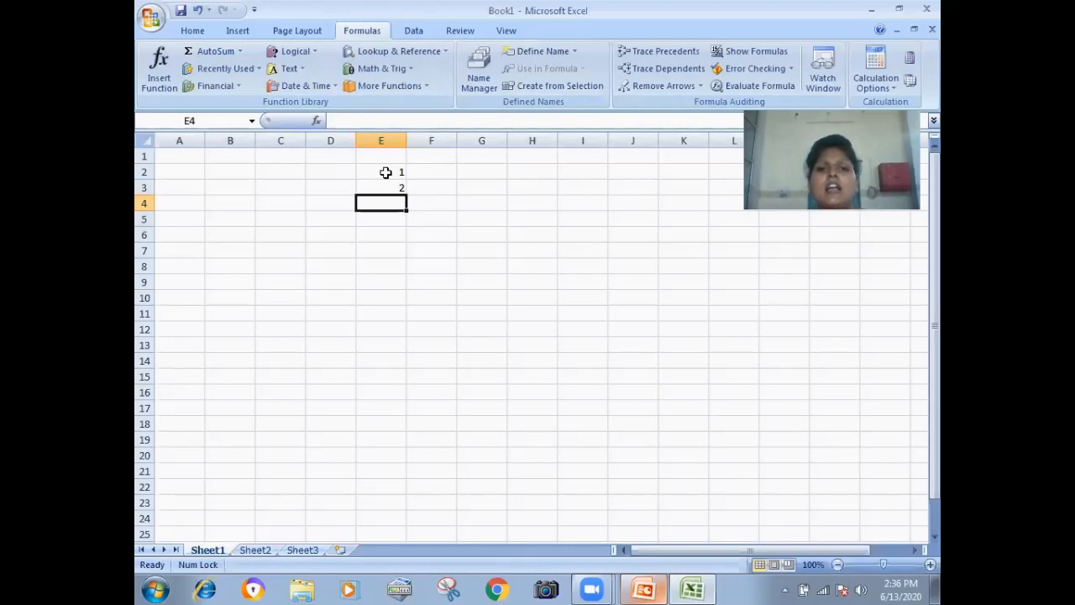
# AutoFill the number series from E2:E3 down column E through cell E109.
pyautogui.moveTo(385, 172); pyautogui.dragTo(386, 183)
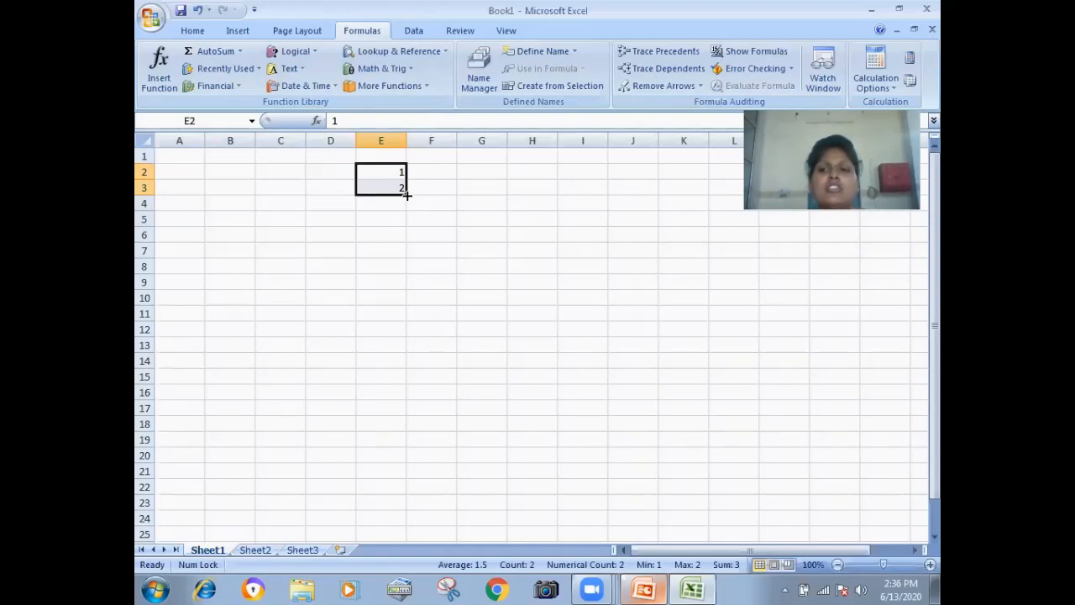
pyautogui.moveTo(406, 195); pyautogui.dragTo(412, 580)
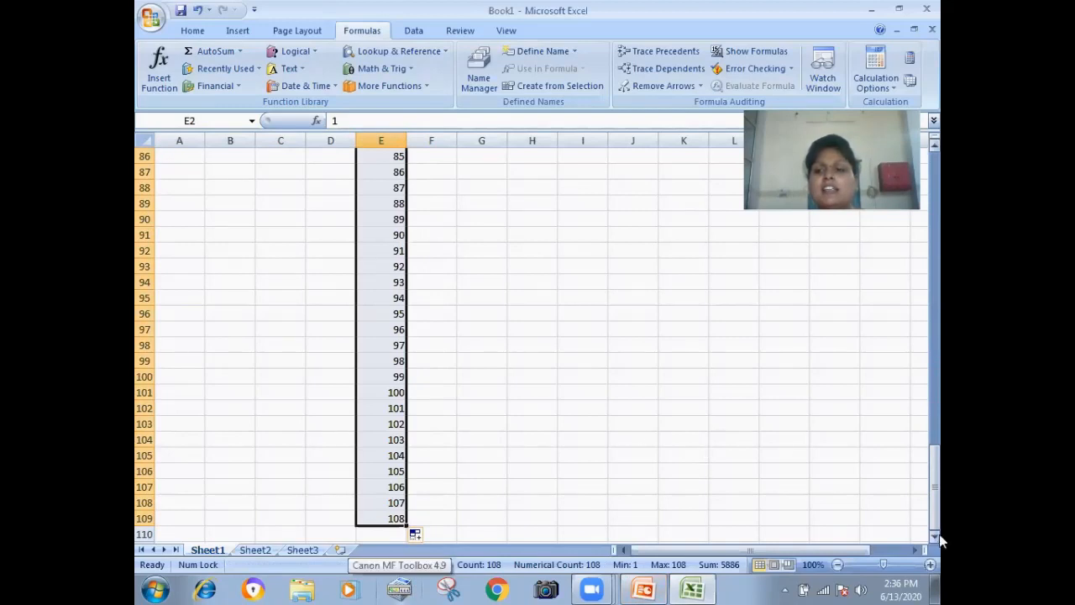
pyautogui.moveTo(934, 496); pyautogui.dragTo(941, 205)
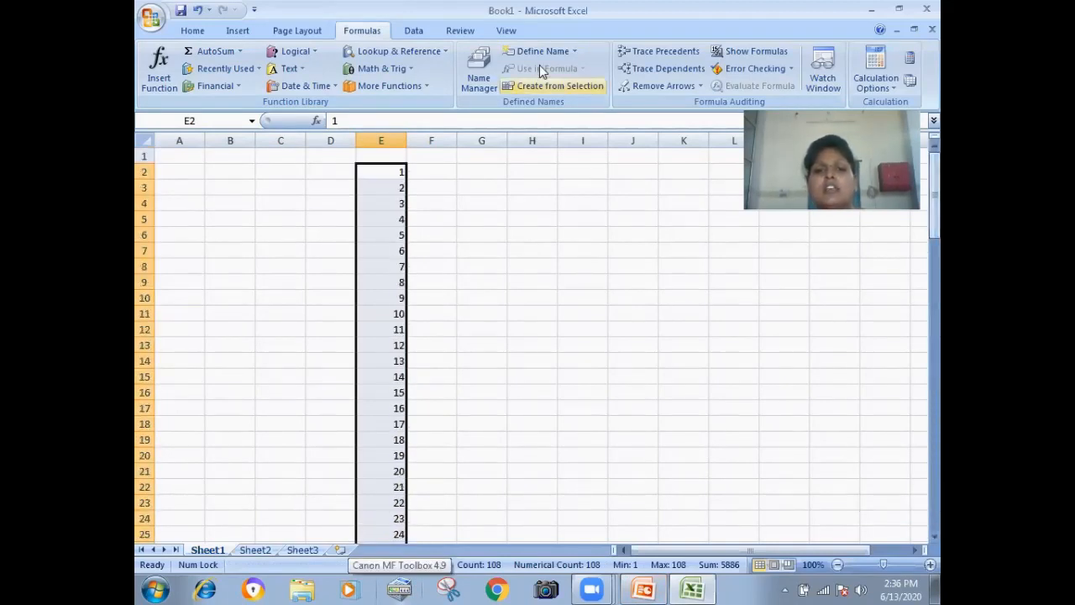
# Enter 1 in cell F1 and AutoFill it down column F through F21.
pyautogui.click(450, 161)
pyautogui.click(451, 166)
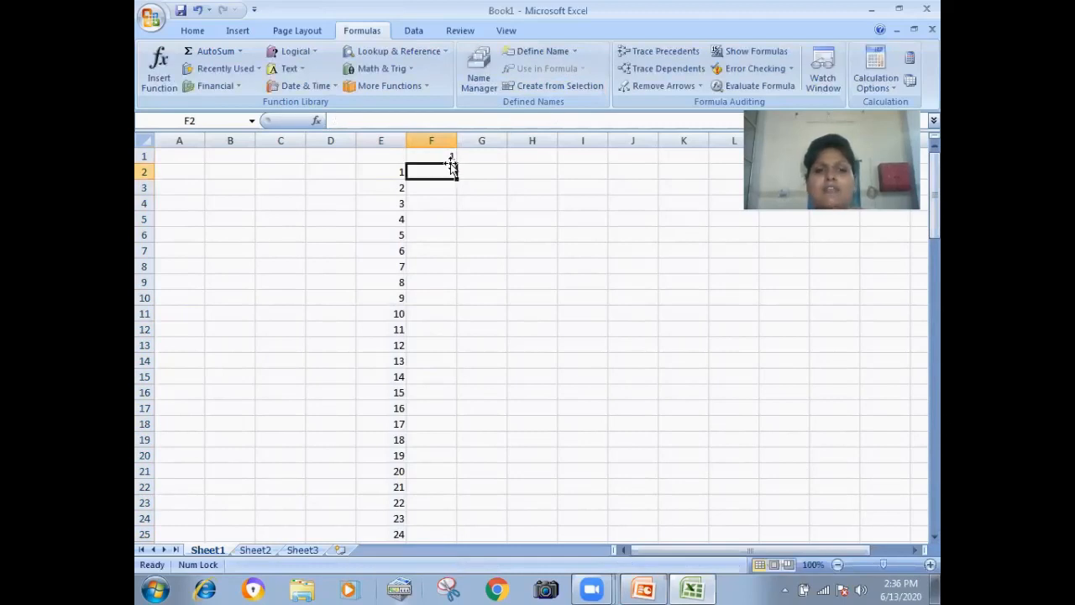
pyautogui.click(445, 157)
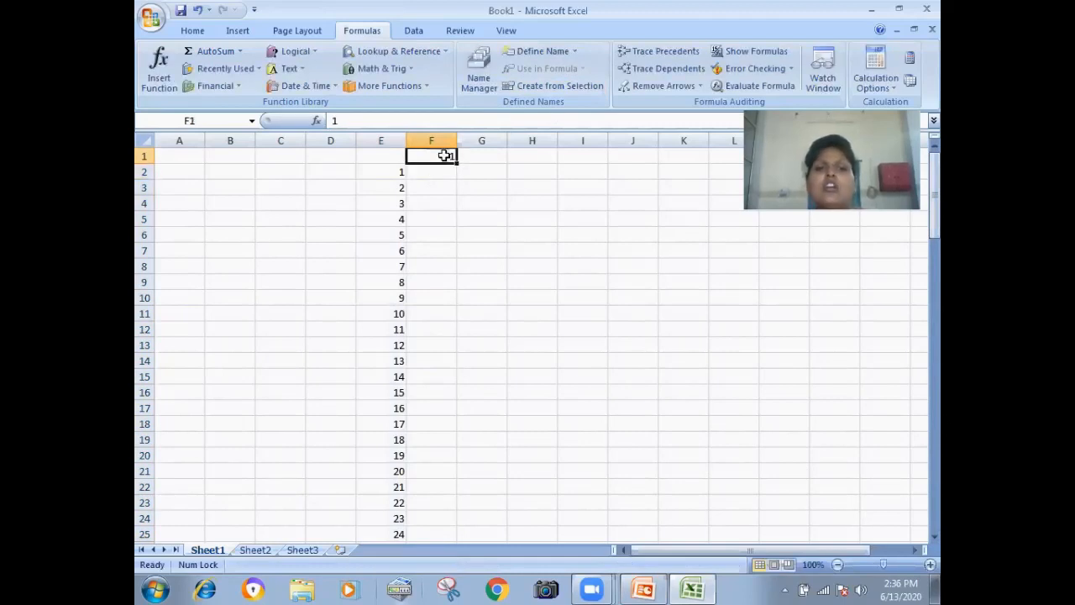
pyautogui.moveTo(456, 162); pyautogui.dragTo(464, 491)
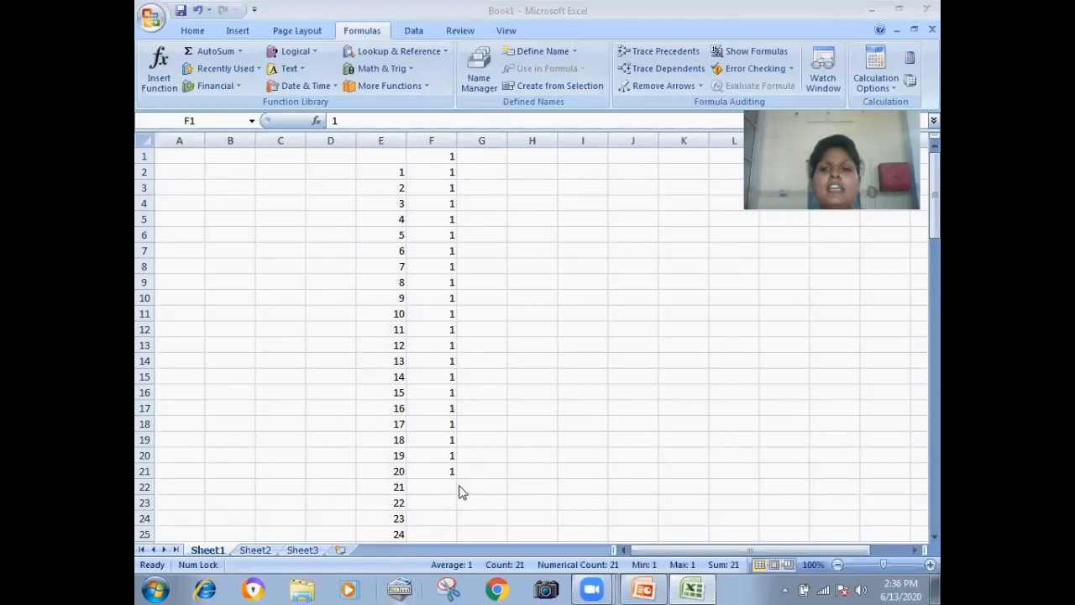
pyautogui.click(446, 256)
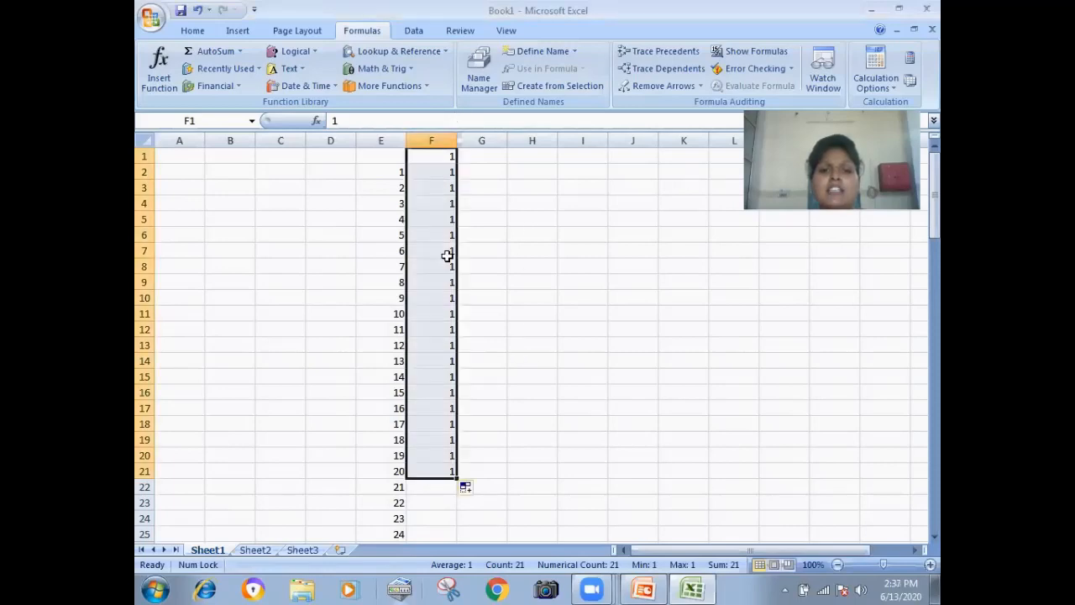
# Change the AutoFill option for F1:F21 to Fill Series.
pyautogui.click(480, 489)
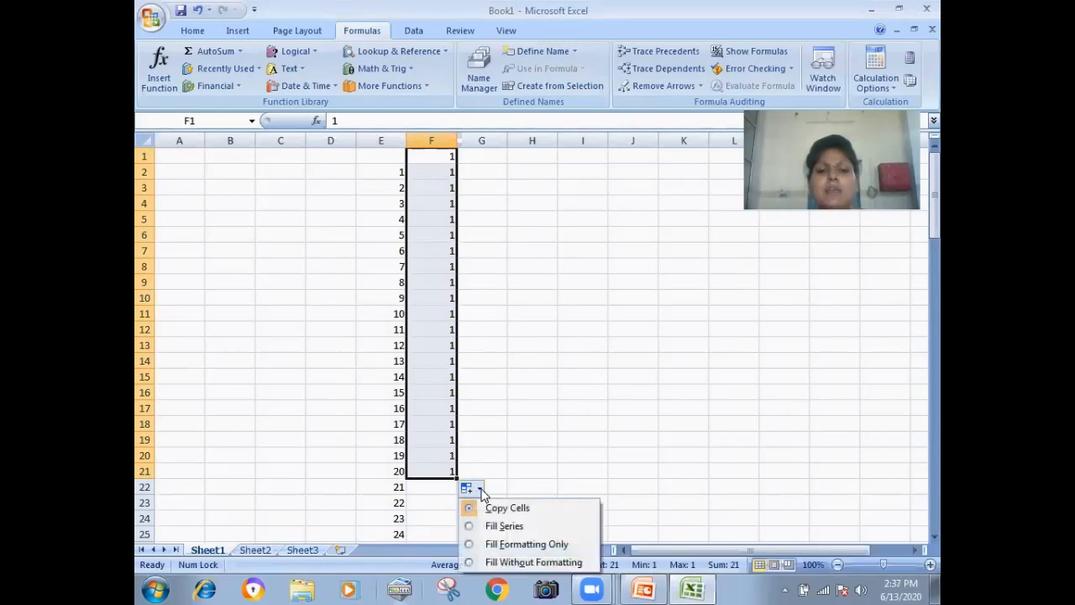
pyautogui.click(505, 527)
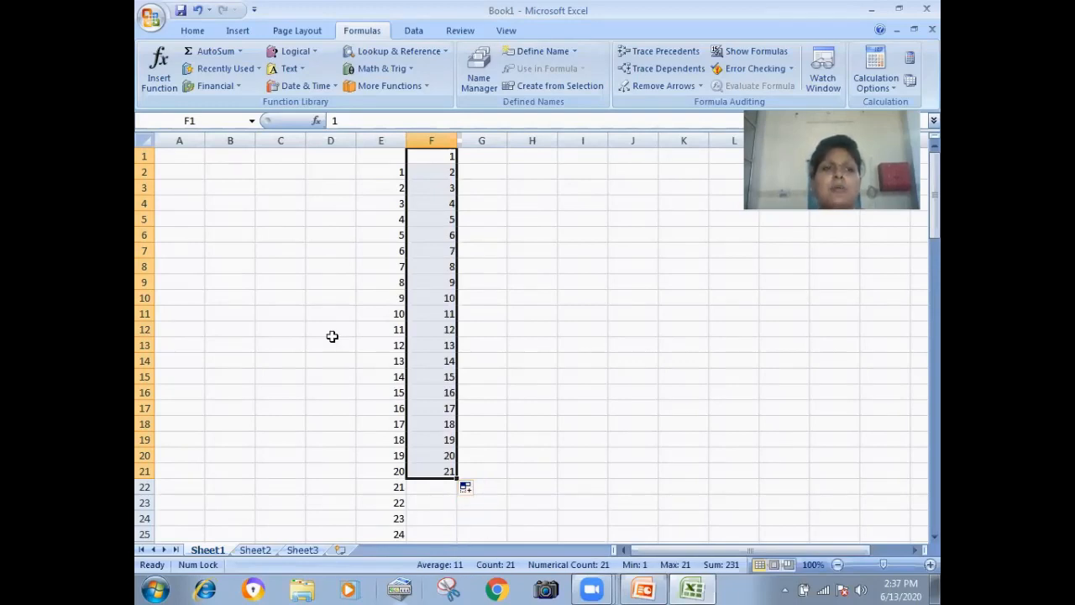
pyautogui.click(192, 32)
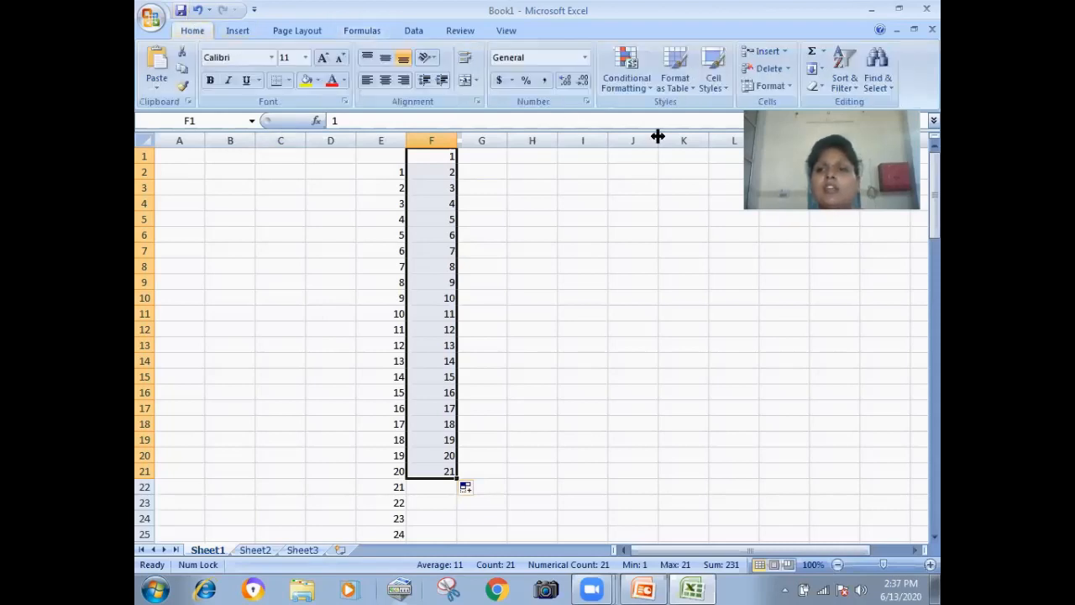
pyautogui.click(821, 68)
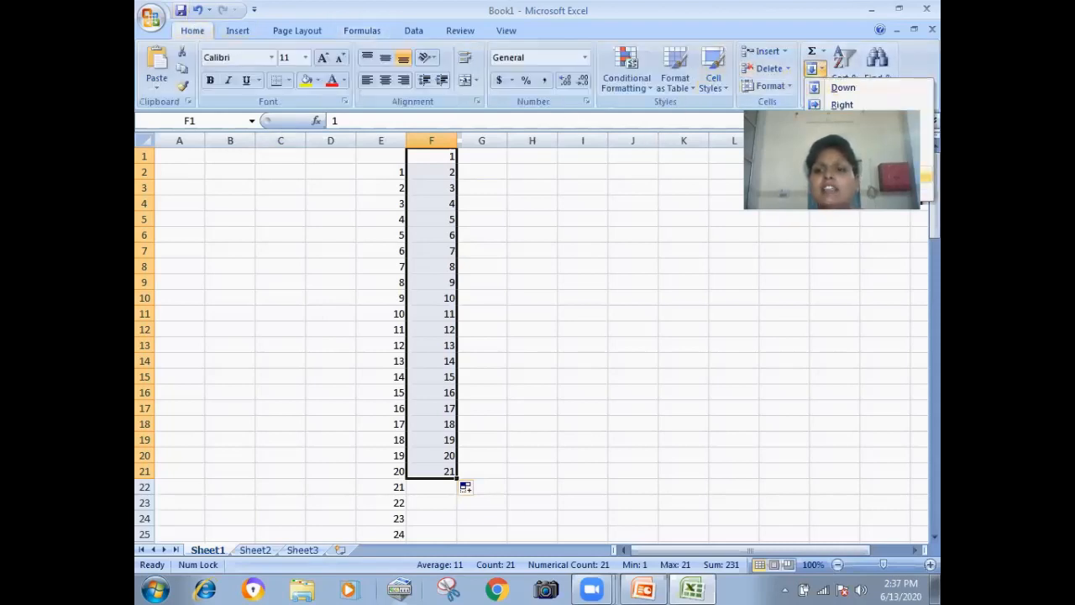
pyautogui.click(610, 317)
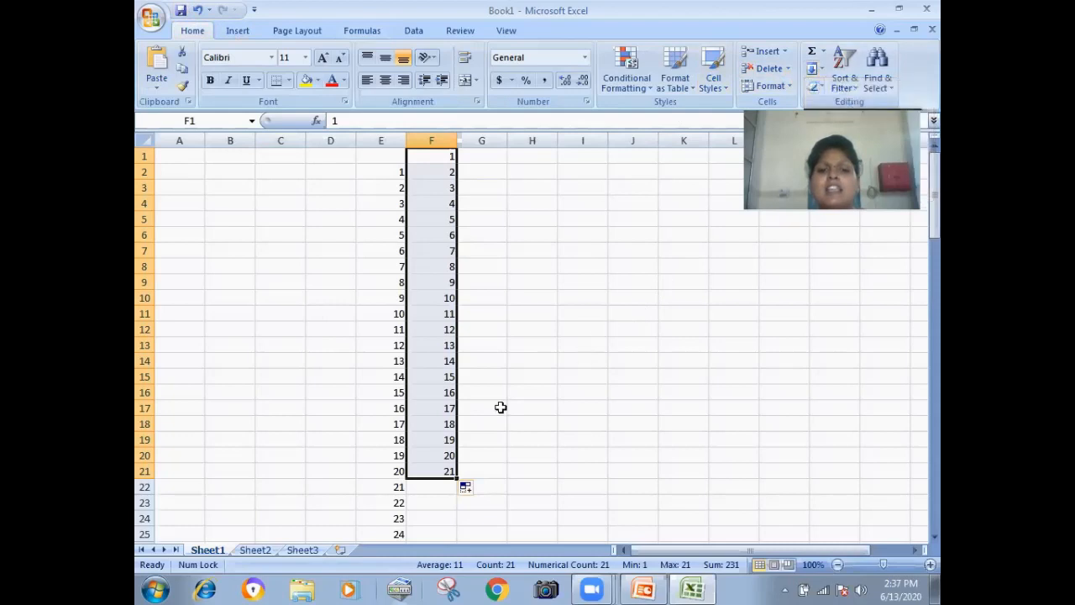
# Change the AutoFill option for F1:F21 to Fill Formatting Only, and finally to Fill Without Formatting.
pyautogui.click(479, 489)
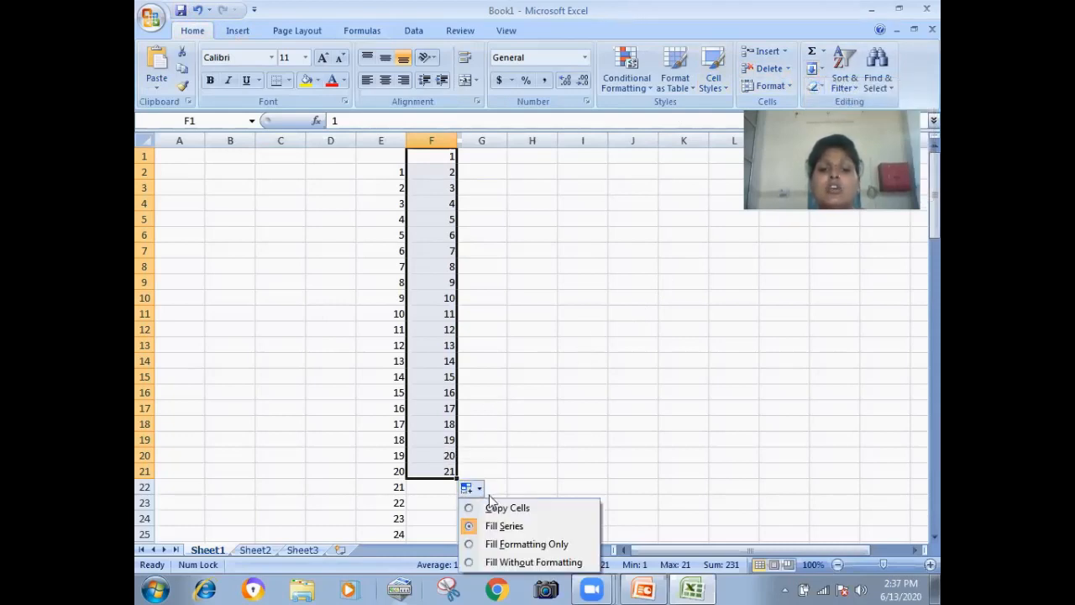
pyautogui.click(497, 545)
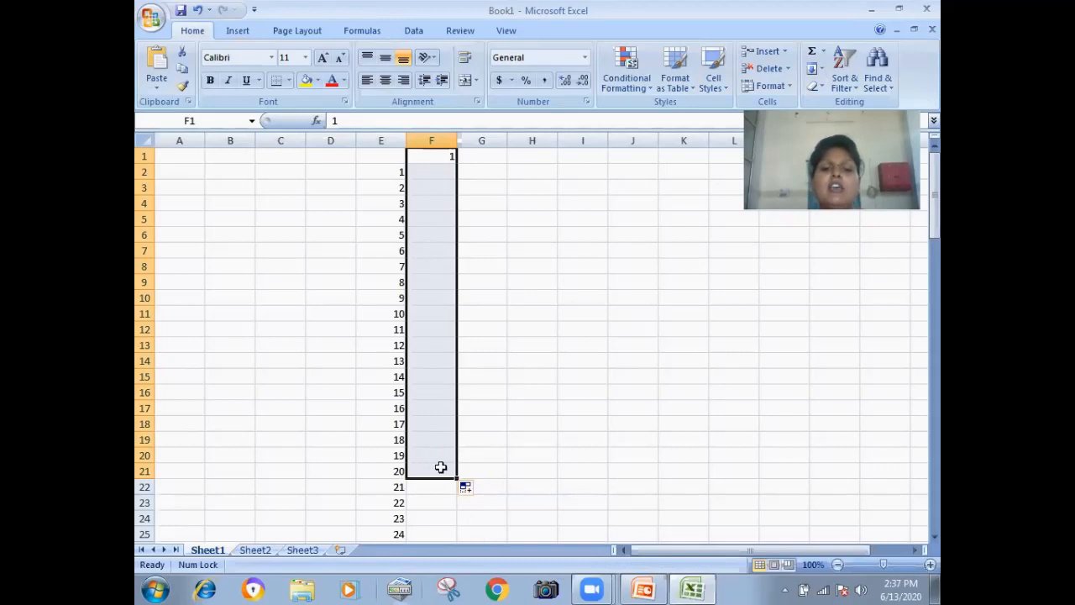
pyautogui.click(480, 497)
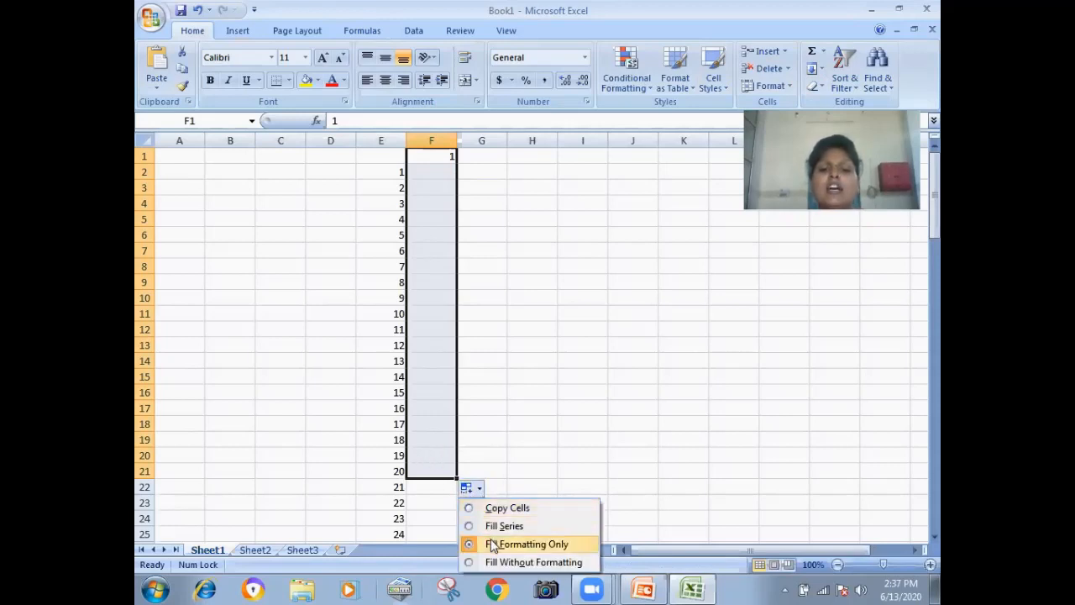
pyautogui.click(494, 561)
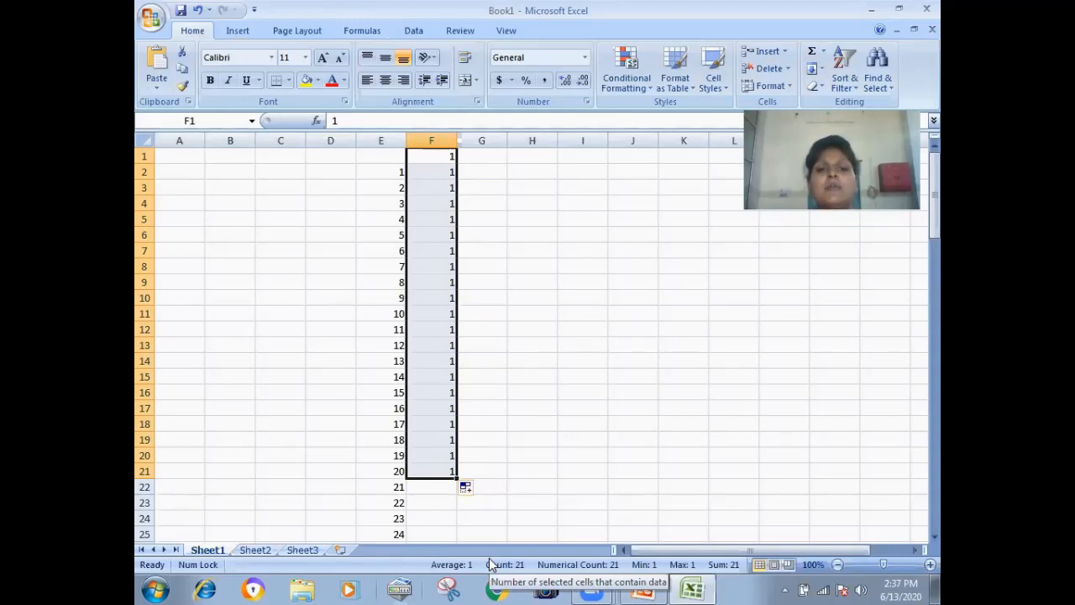
pyautogui.click(515, 203)
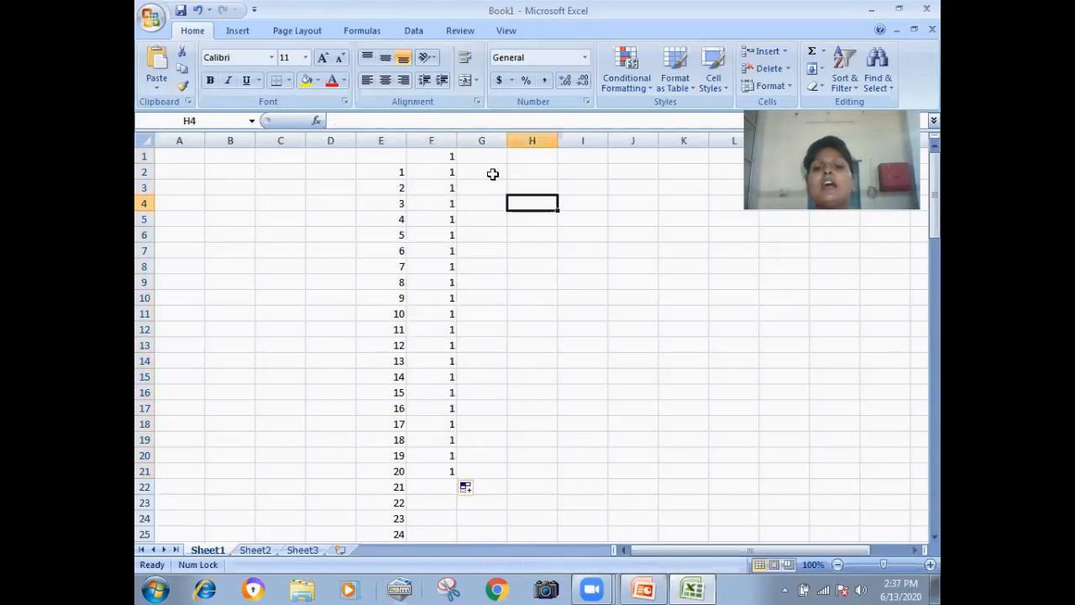
# Enter Sunday in cell G2 and AutoFill the weekday names down through G18.
pyautogui.click(492, 174)
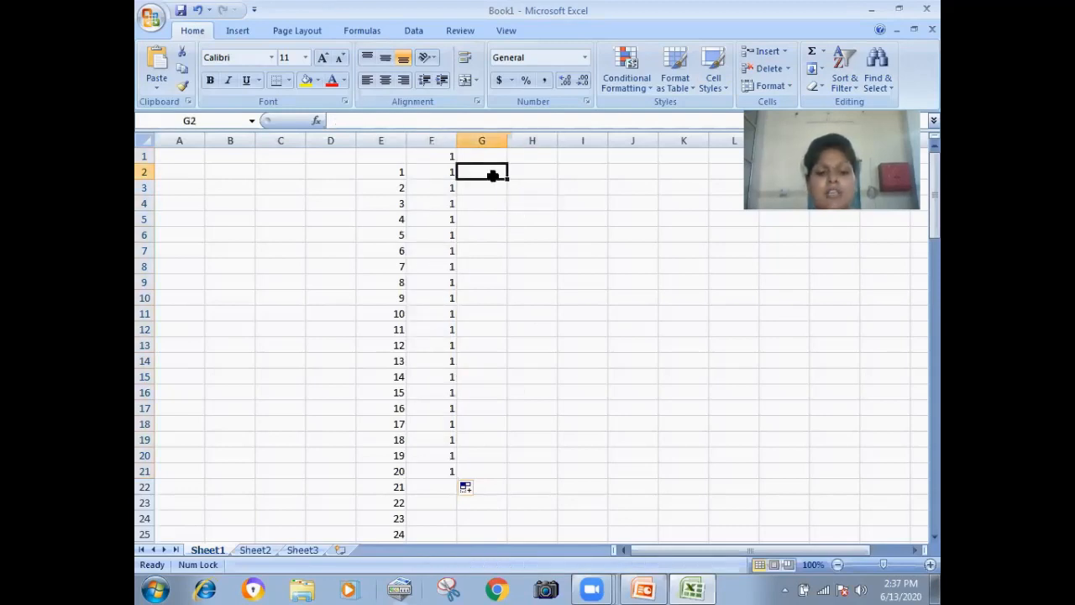
pyautogui.write('sun')
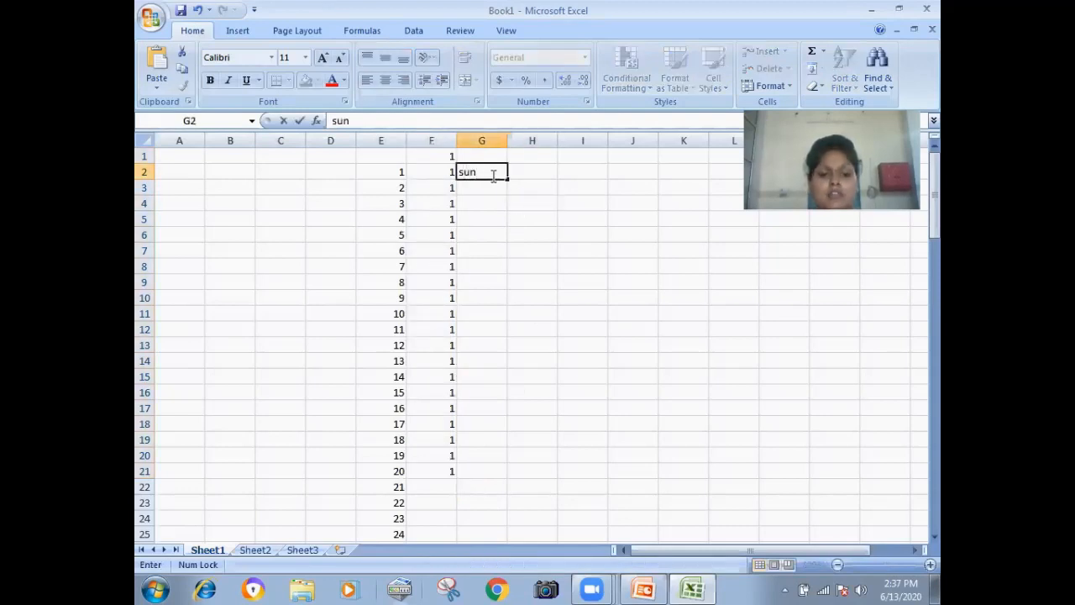
pyautogui.write('day')
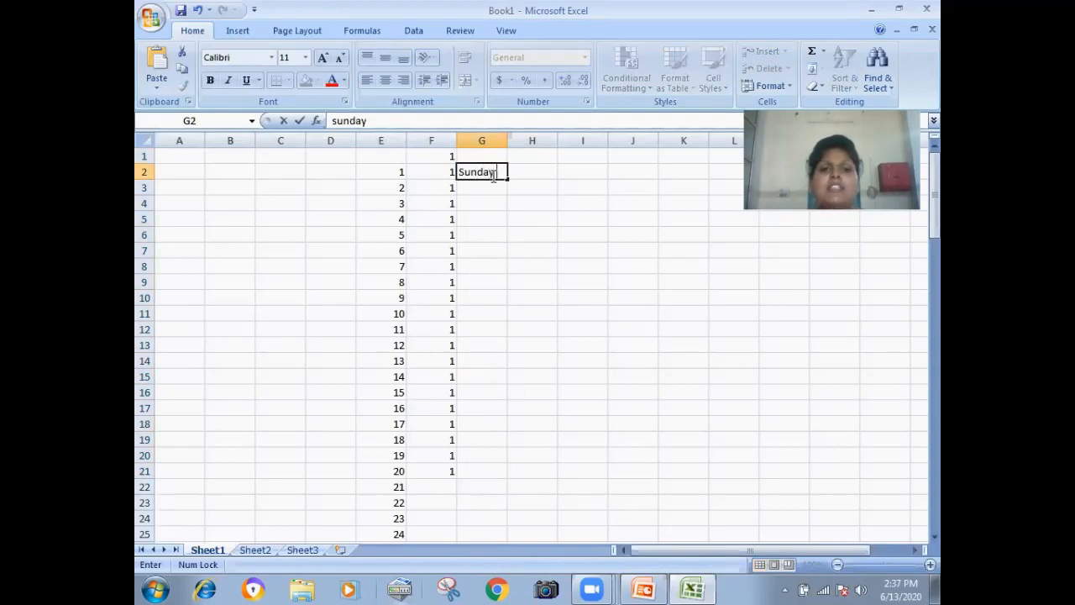
pyautogui.click(564, 221)
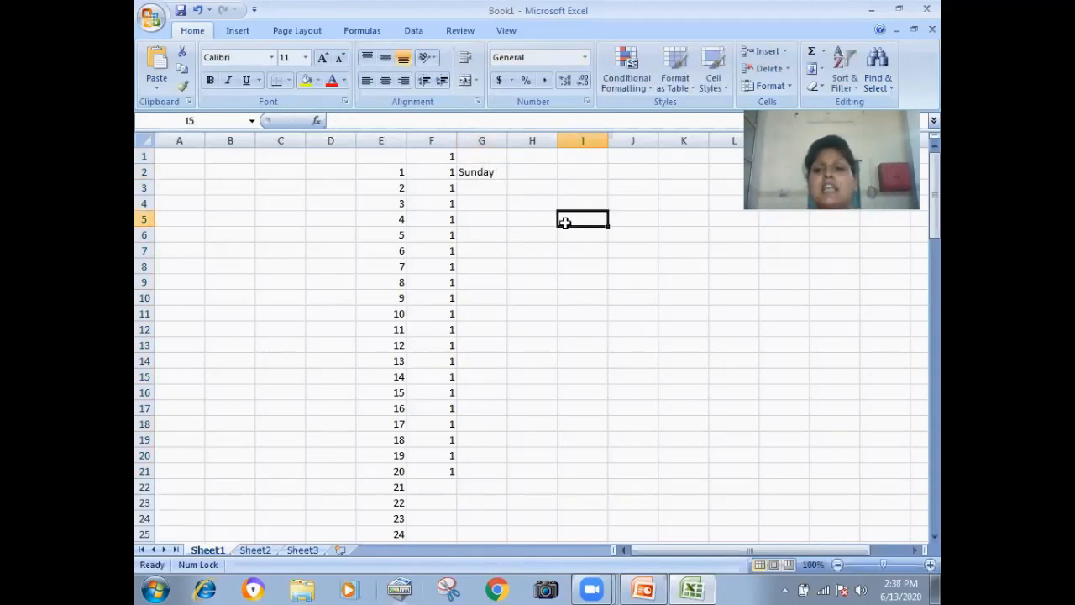
pyautogui.click(480, 170)
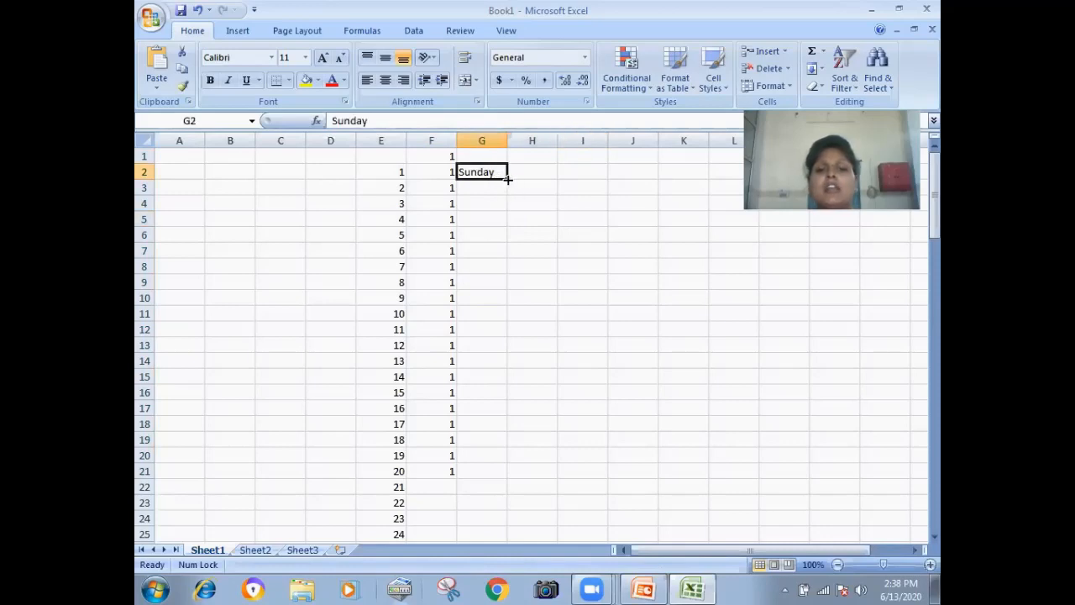
pyautogui.moveTo(507, 179); pyautogui.dragTo(491, 436)
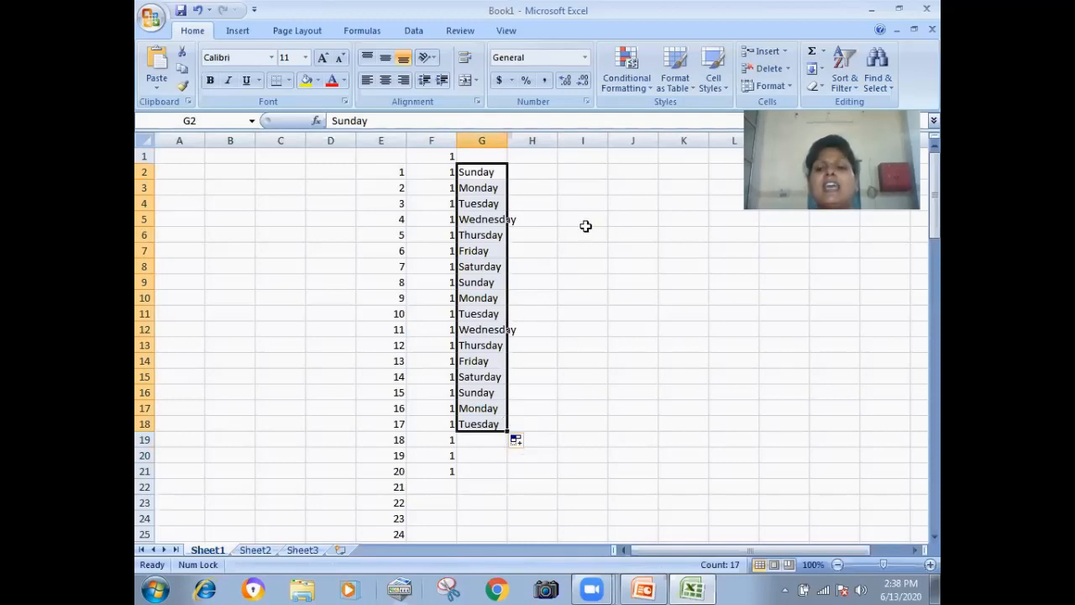
# Enter january in cell H2 and AutoFill the month names down through H24.
pyautogui.click(542, 173)
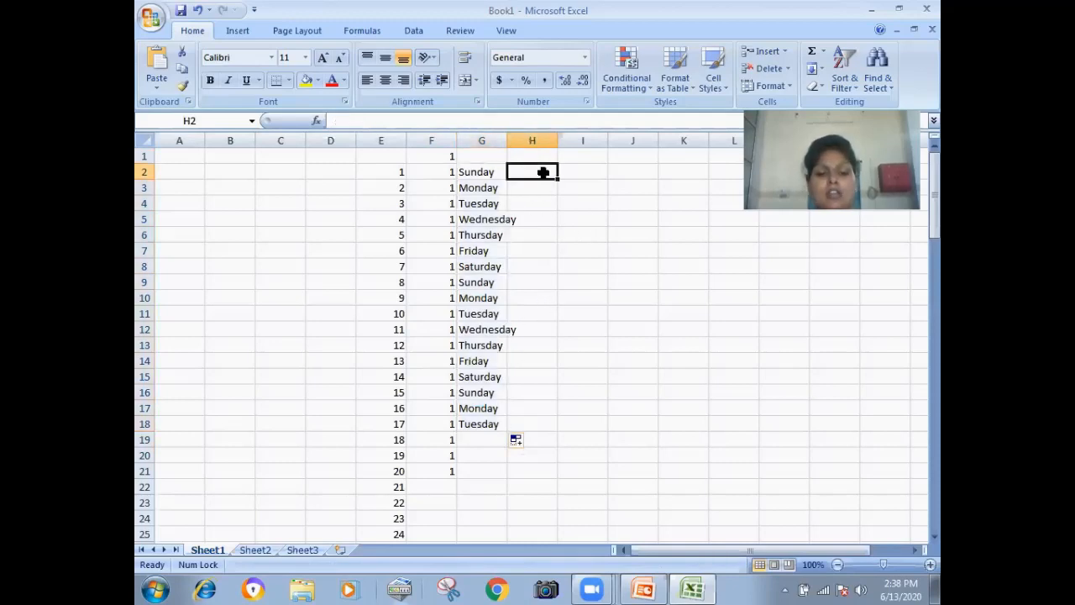
pyautogui.write('jan')
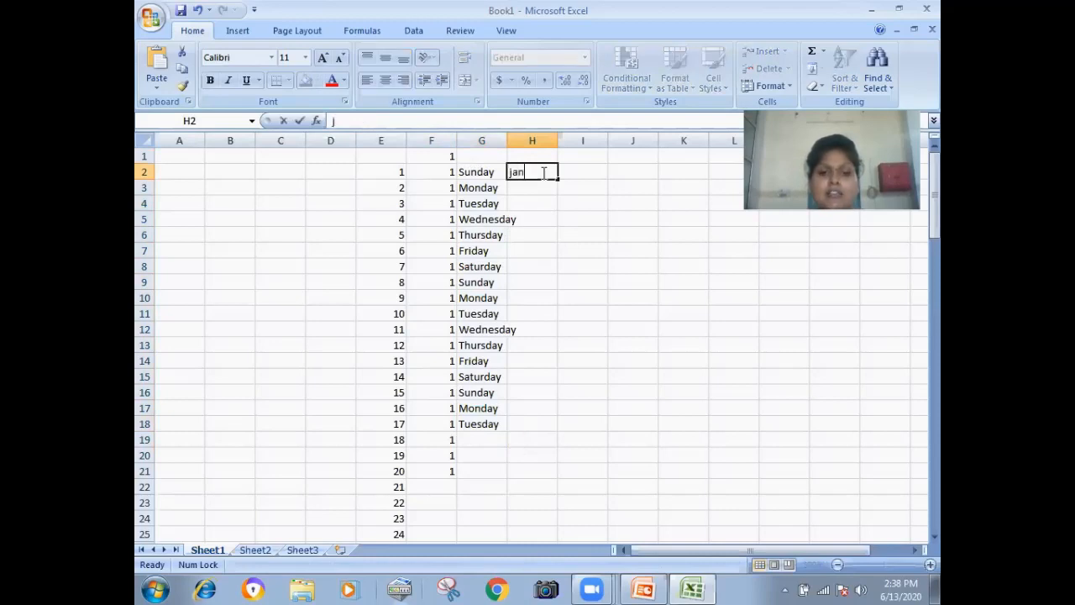
pyautogui.write('uary')
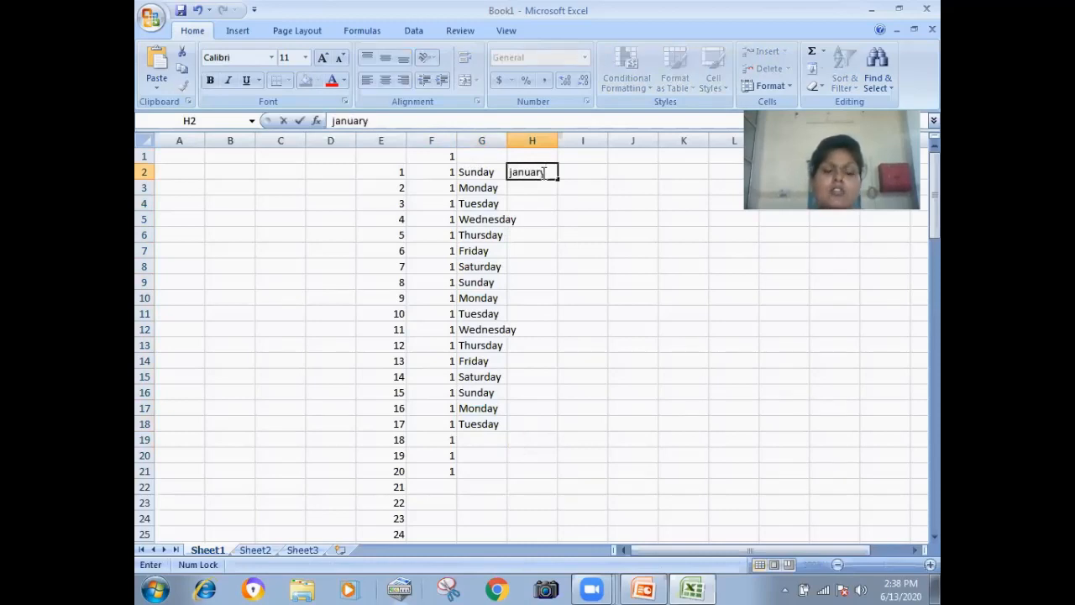
pyautogui.click(625, 217)
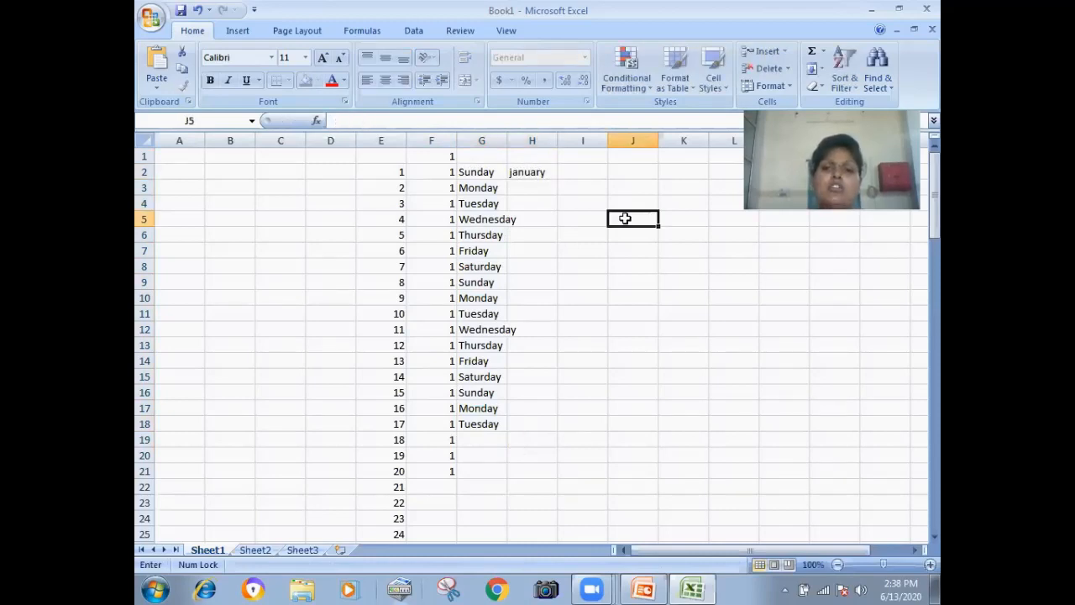
pyautogui.click(531, 172)
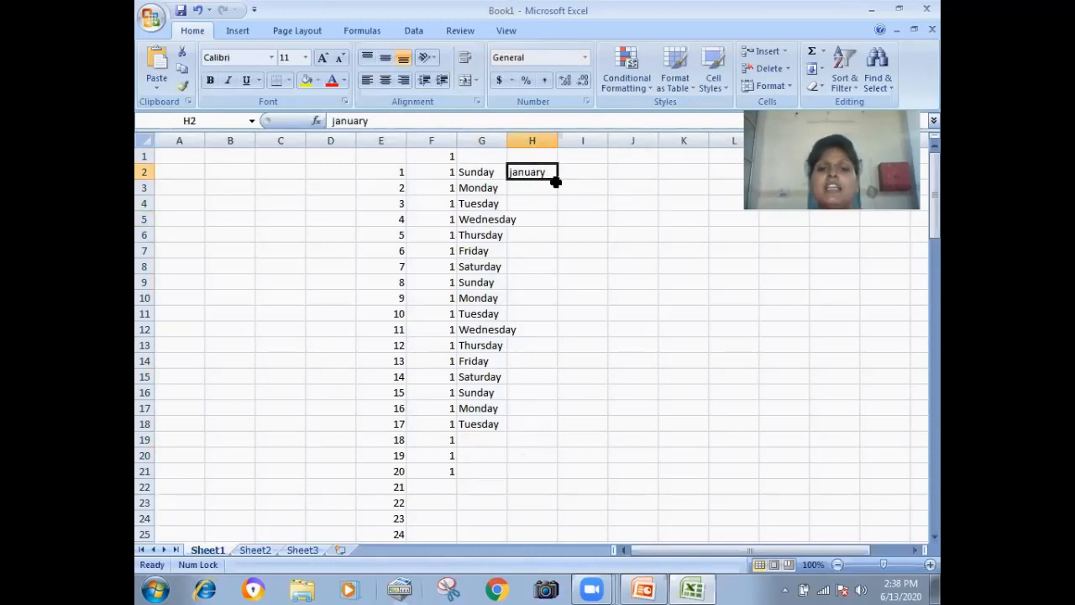
pyautogui.moveTo(556, 181); pyautogui.dragTo(563, 518)
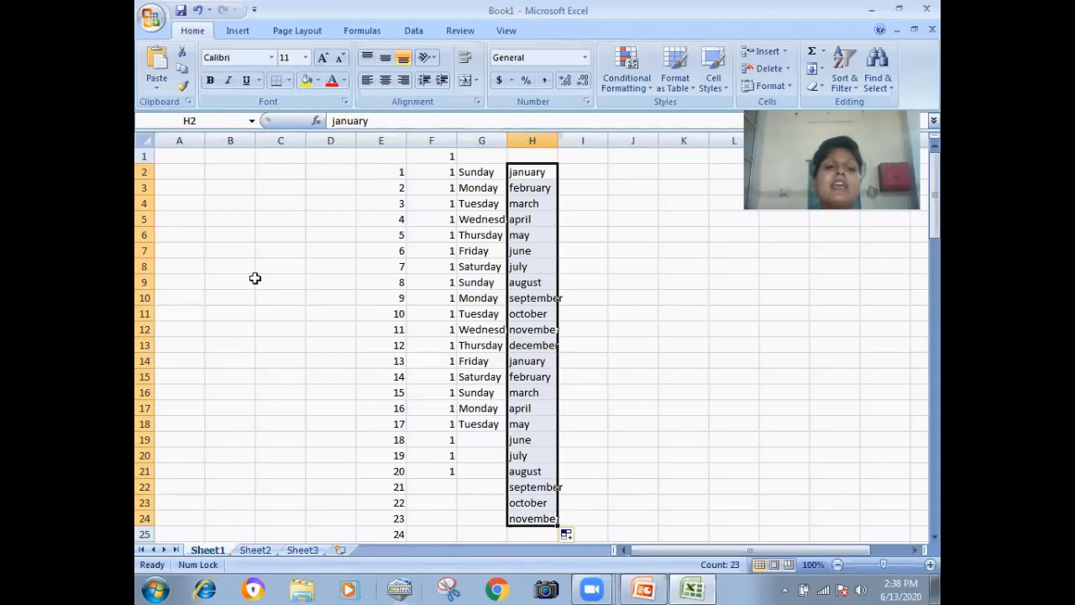
# Enter sun in cell B2 and AutoFill the short weekday names down through B20.
pyautogui.click(211, 177)
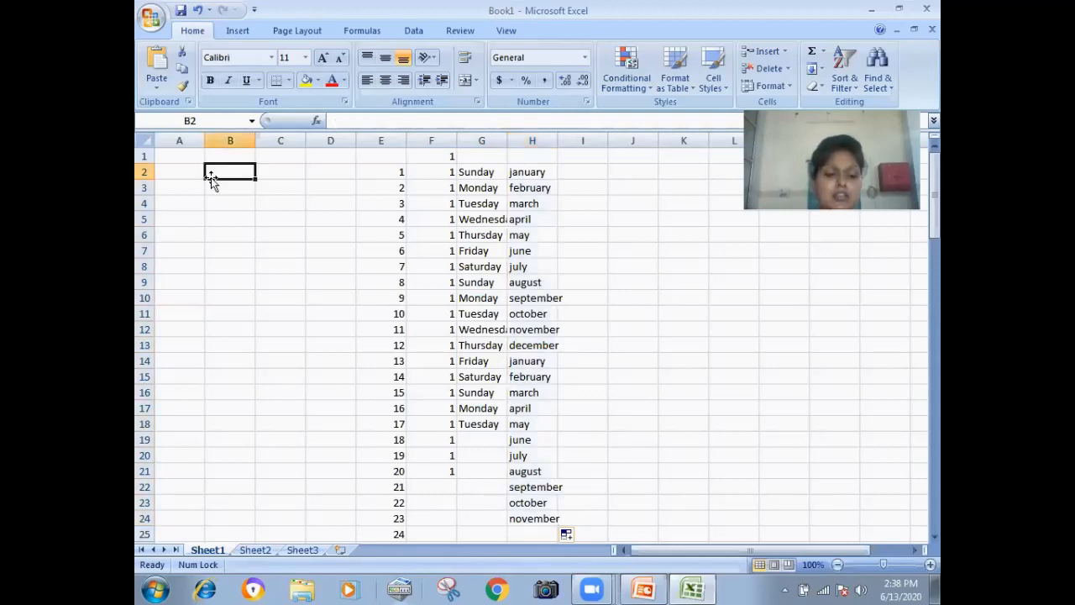
pyautogui.write('sun')
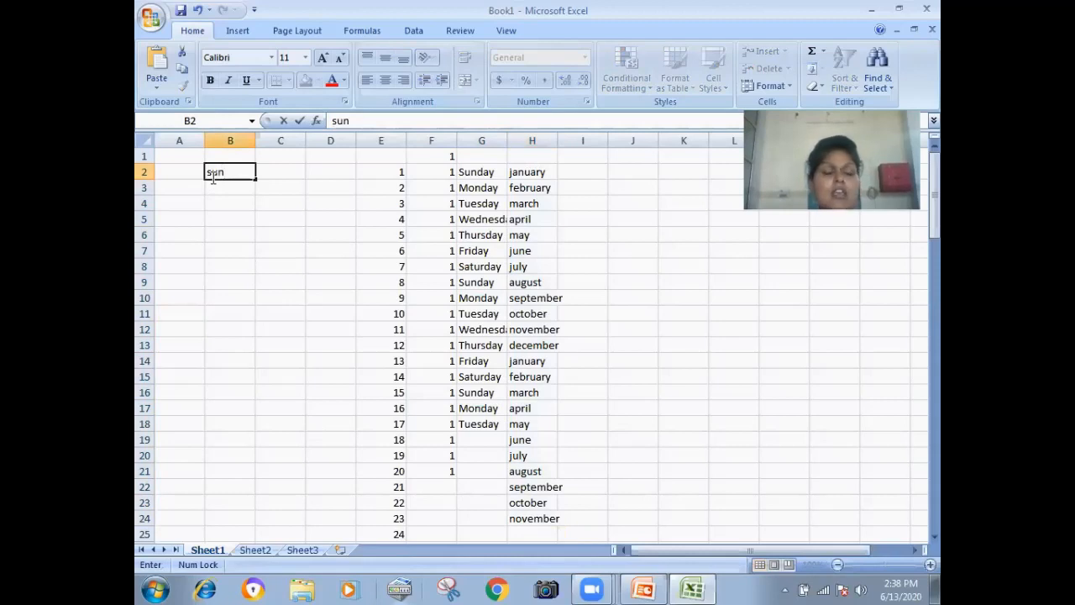
pyautogui.click(327, 223)
pyautogui.click(227, 171)
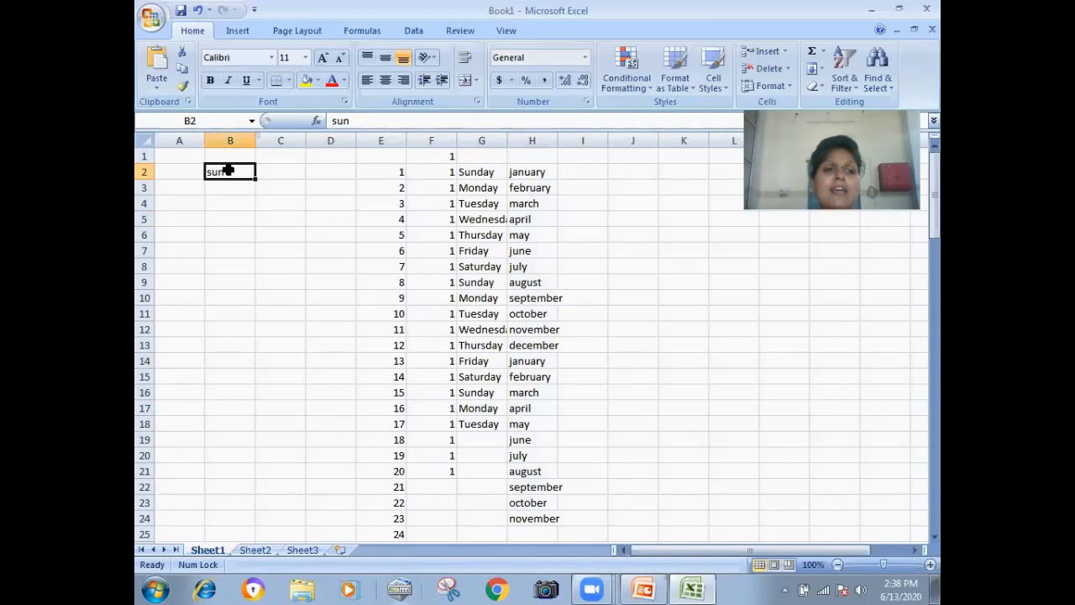
pyautogui.moveTo(253, 176); pyautogui.dragTo(252, 461)
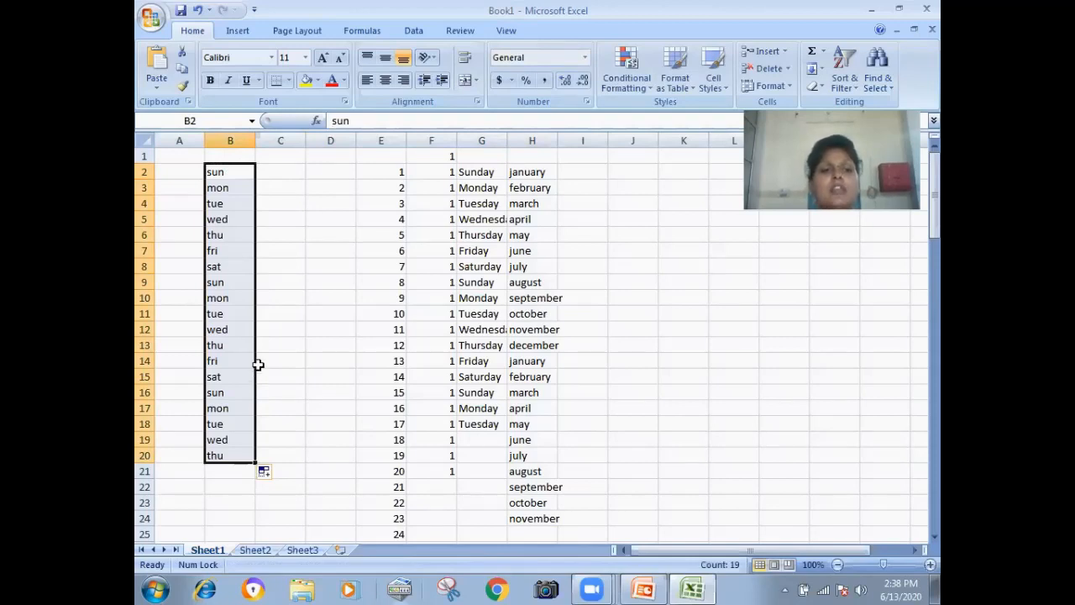
# Enter jan in cell D2 and AutoFill the short month names down through D23.
pyautogui.click(324, 184)
pyautogui.click(321, 171)
pyautogui.write('jan')
pyautogui.click(373, 217)
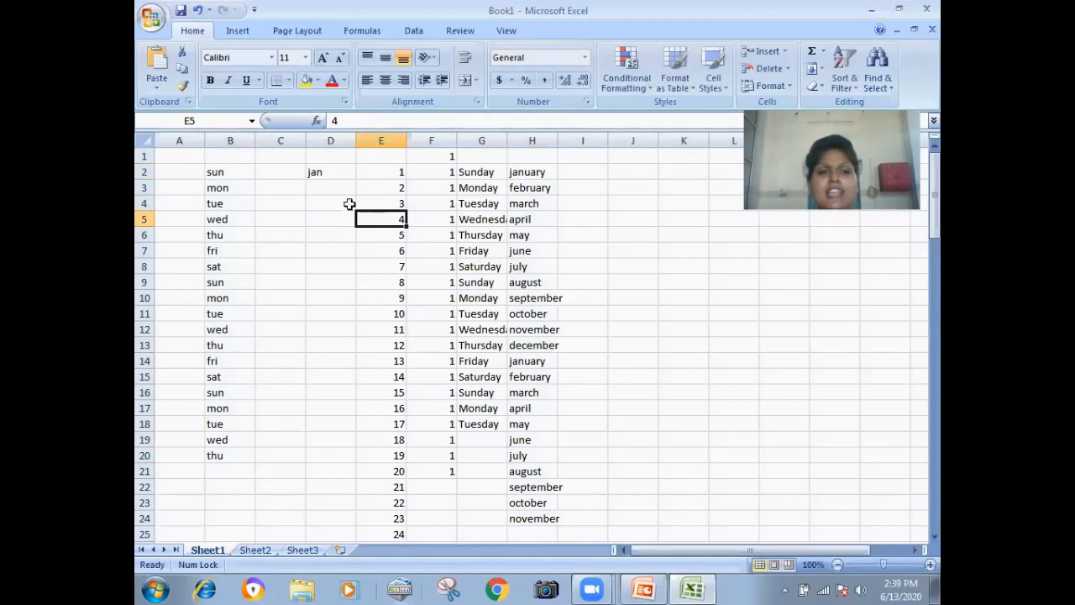
pyautogui.click(326, 172)
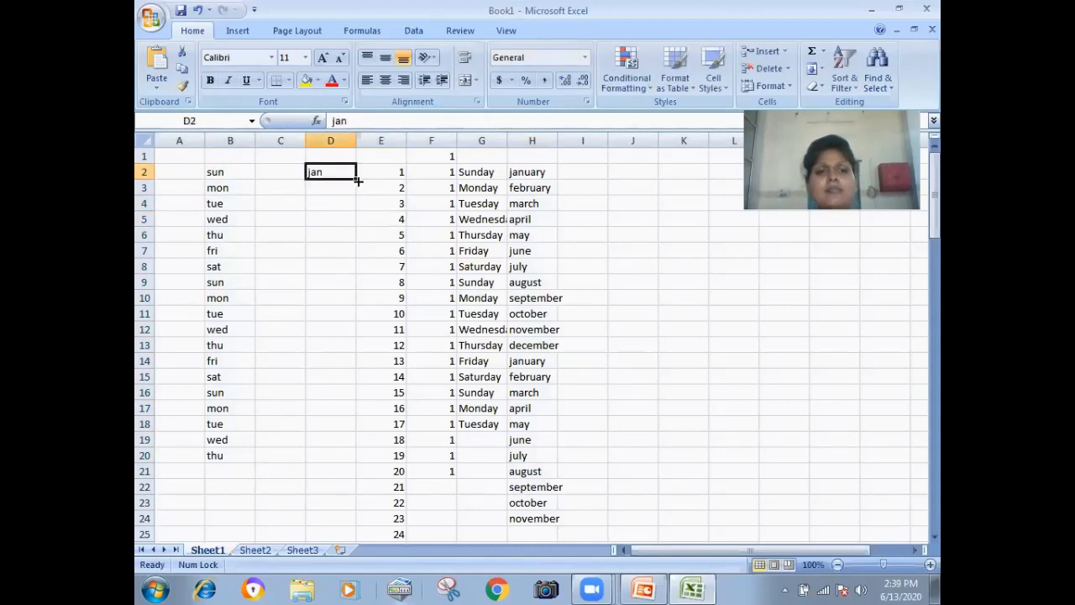
pyautogui.moveTo(357, 179); pyautogui.dragTo(361, 510)
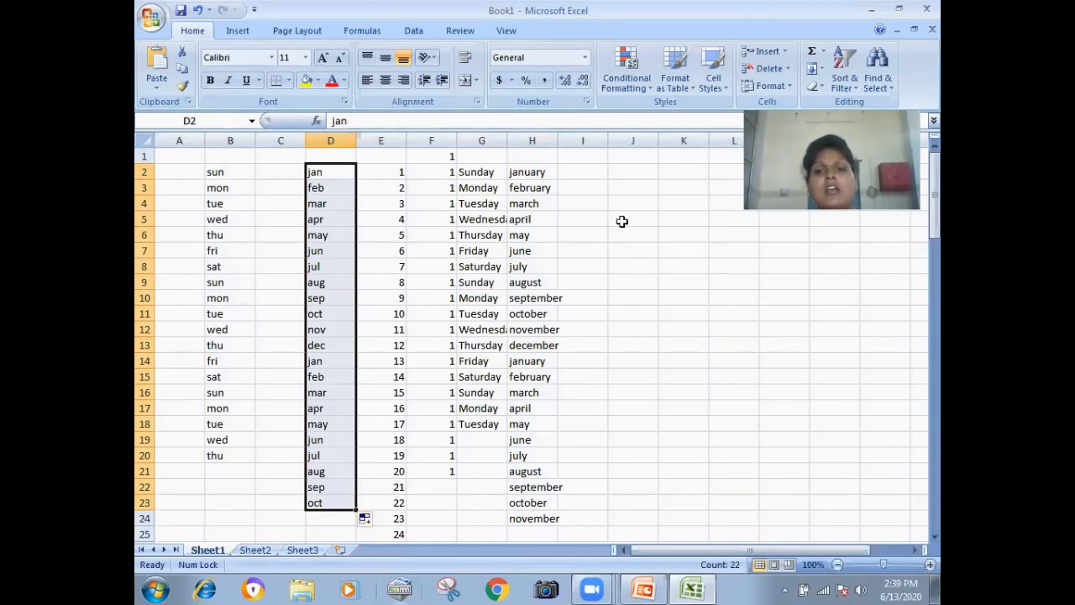
# Enter 2 and 4 in cells I5:I6, and 3 and 6 in cells J5:J6.
pyautogui.click(592, 220)
pyautogui.write('2')
pyautogui.press('Return')
pyautogui.press('Return')
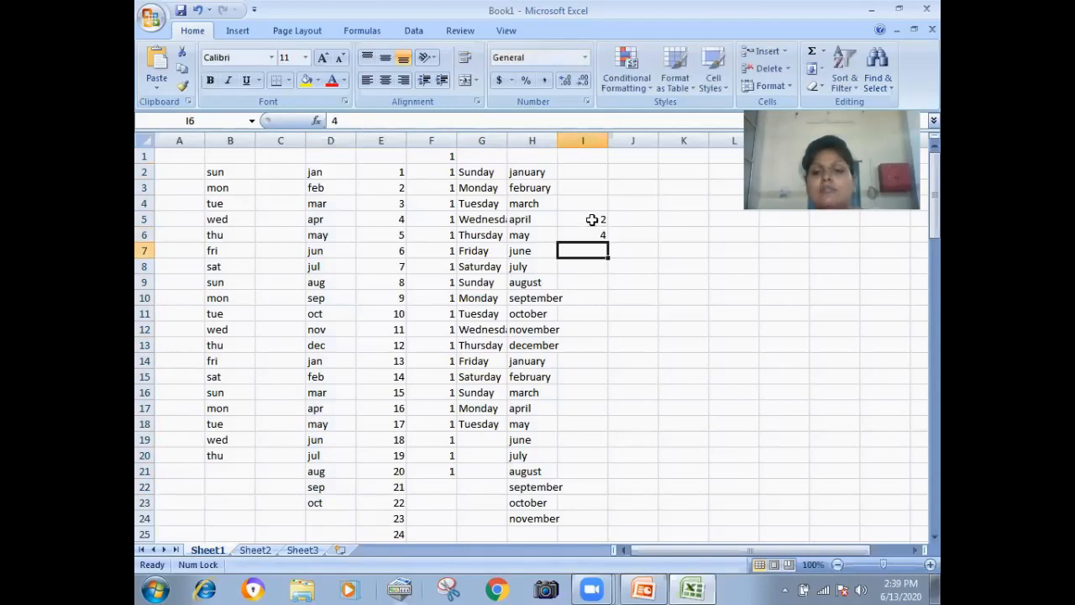
pyautogui.click(614, 219)
pyautogui.write('3')
pyautogui.press('Return')
pyautogui.write('6')
pyautogui.press('Return')
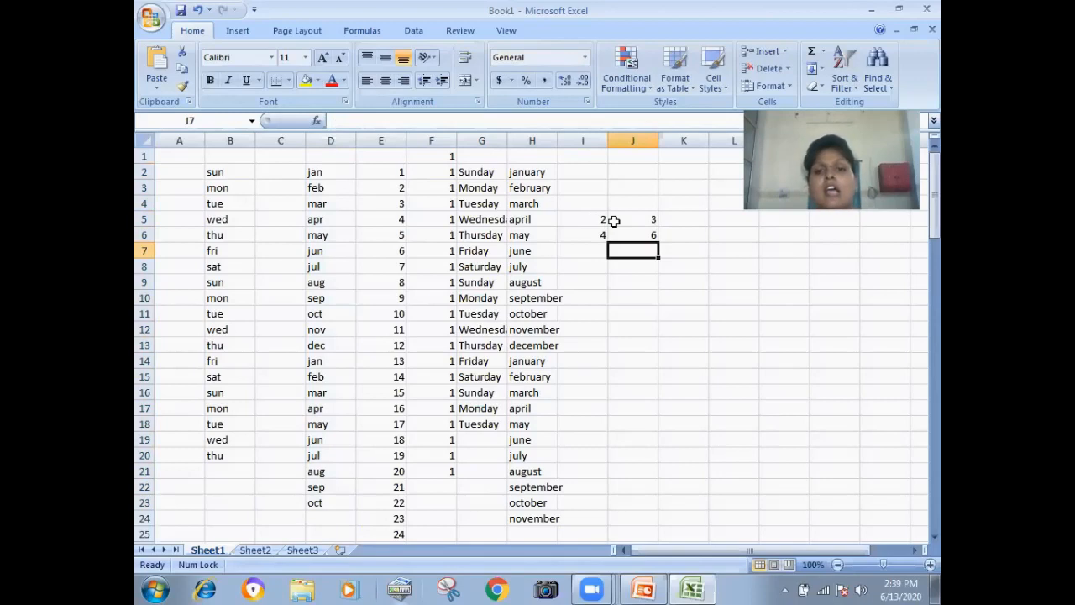
# AutoFill the number pairs in I5:I6 and J5:J6 down through row 14, one column at a time.
pyautogui.moveTo(593, 219); pyautogui.dragTo(594, 235)
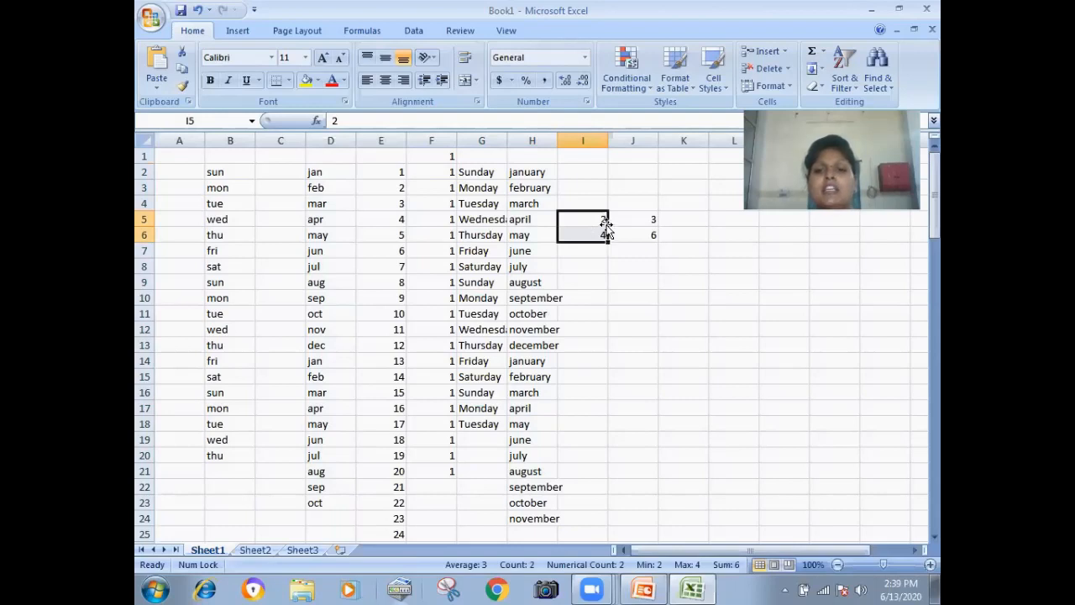
pyautogui.moveTo(608, 243); pyautogui.dragTo(603, 368)
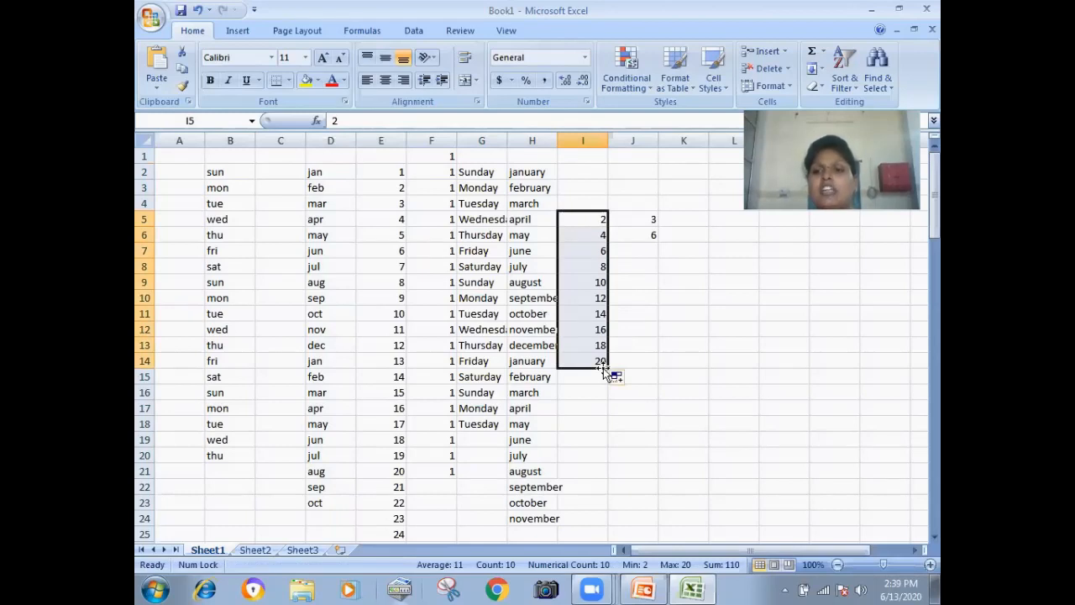
pyautogui.click(636, 222)
pyautogui.moveTo(636, 221); pyautogui.dragTo(662, 368)
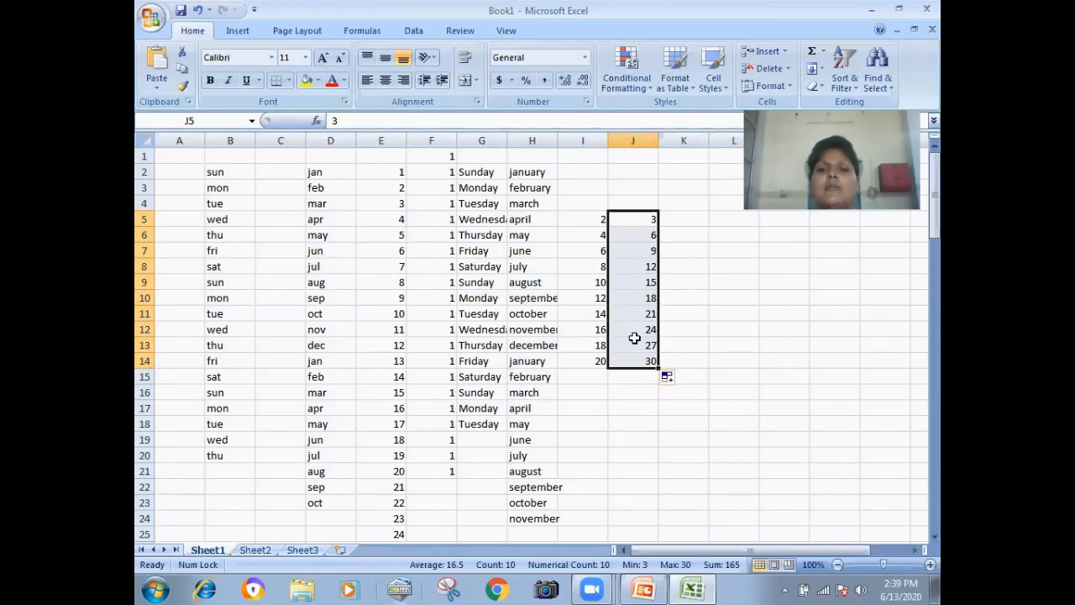
# Enter 4 and 8 in cells K5:K6, and 5 and 10 in cells L5:L6.
pyautogui.click(682, 219)
pyautogui.write('4')
pyautogui.press('Return')
pyautogui.write('8')
pyautogui.press('Return')
pyautogui.press('Up')
pyautogui.press('Right')
pyautogui.press('Up')
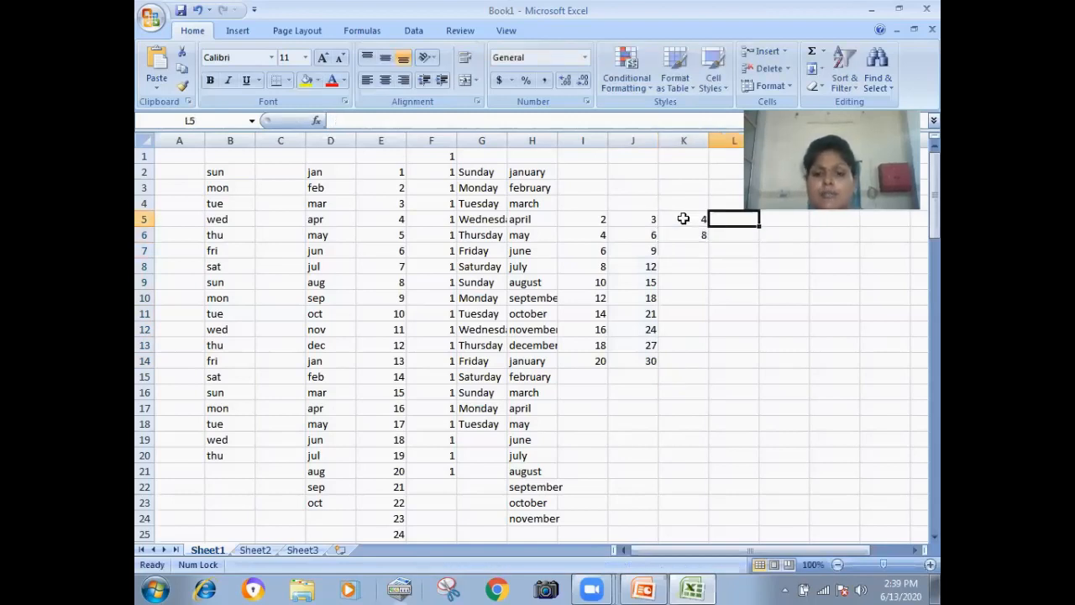
pyautogui.write('5')
pyautogui.press('Return')
pyautogui.write('10')
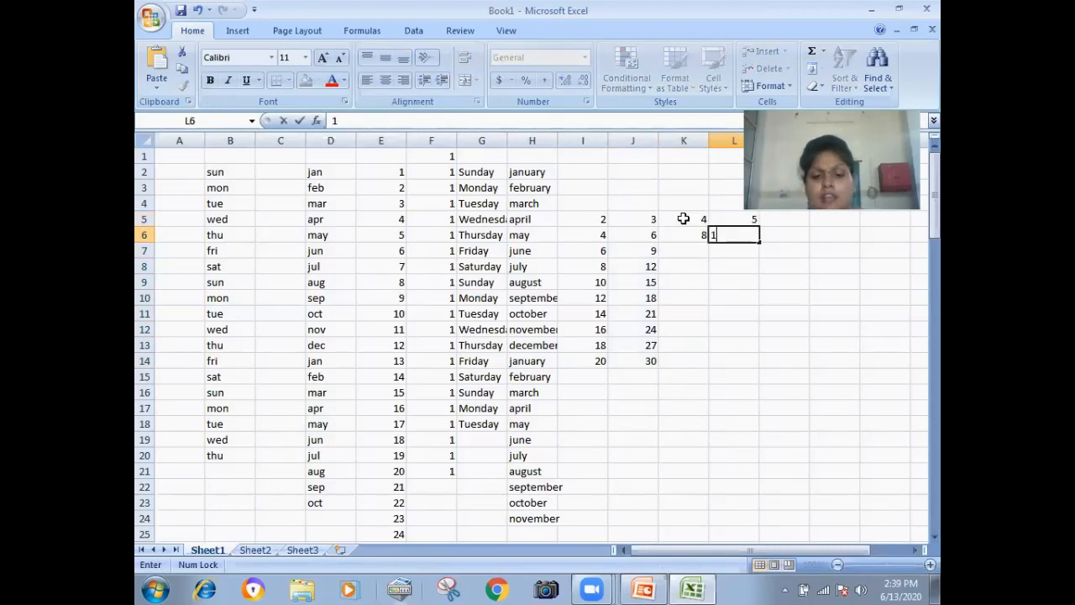
pyautogui.click(773, 274)
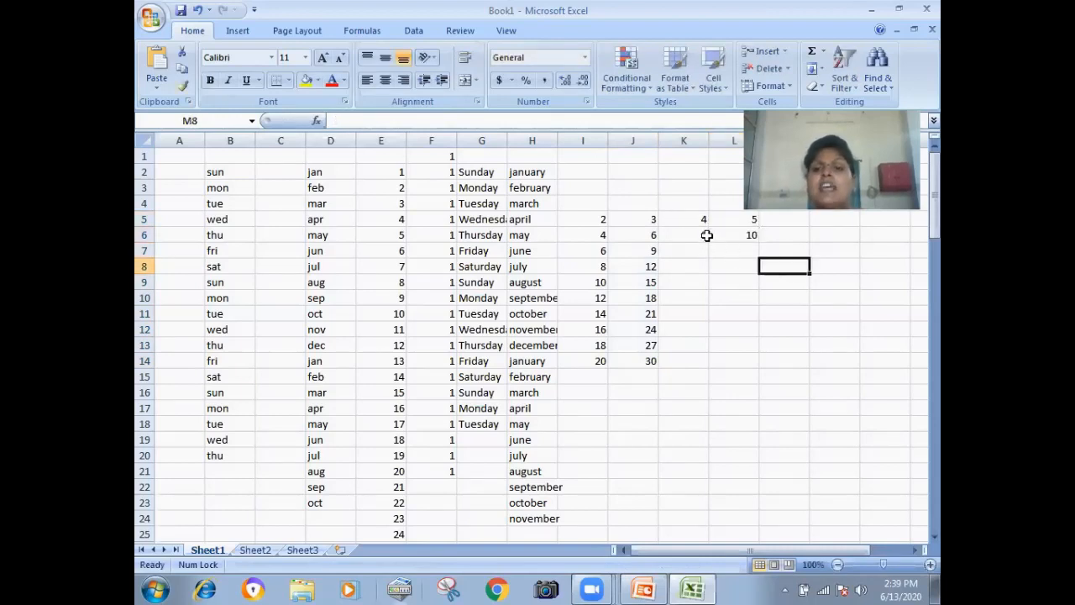
# AutoFill both number pairs in K5:L6 together down through row 14.
pyautogui.moveTo(697, 221); pyautogui.dragTo(742, 236)
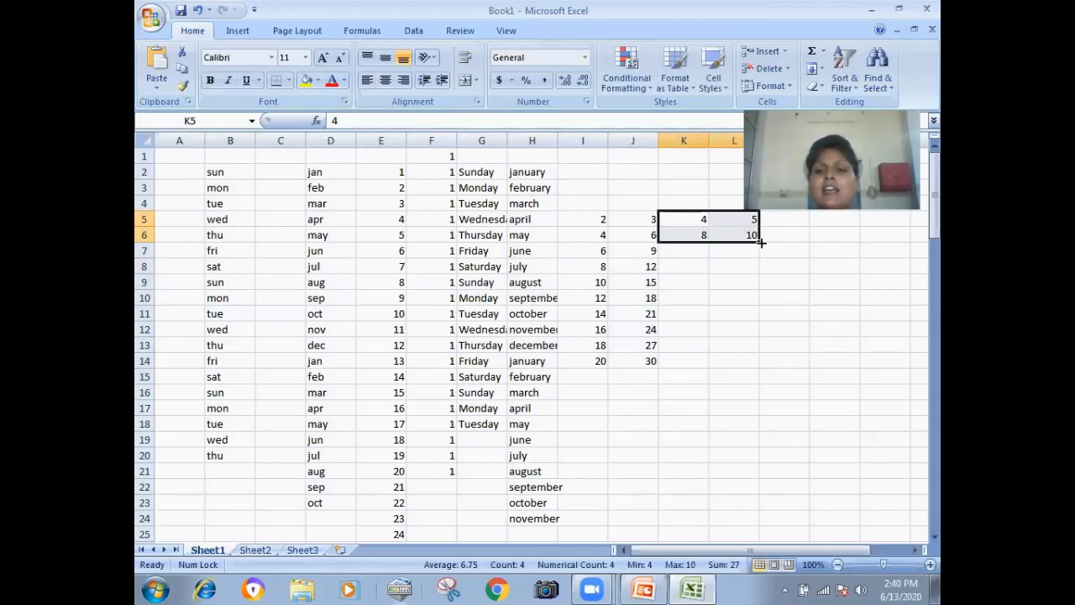
pyautogui.moveTo(760, 242); pyautogui.dragTo(749, 373)
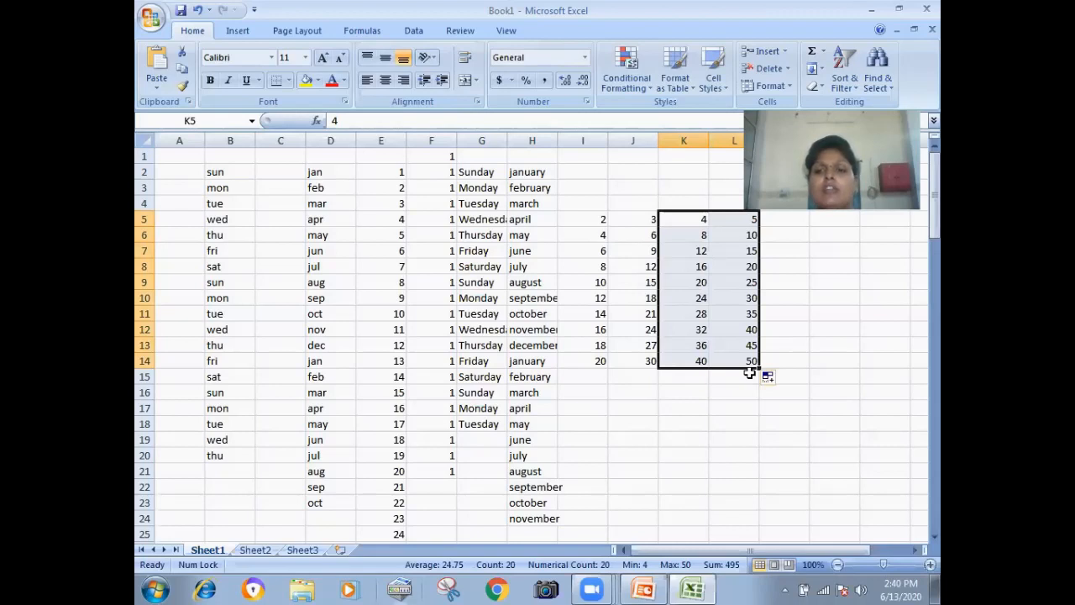
pyautogui.click(714, 406)
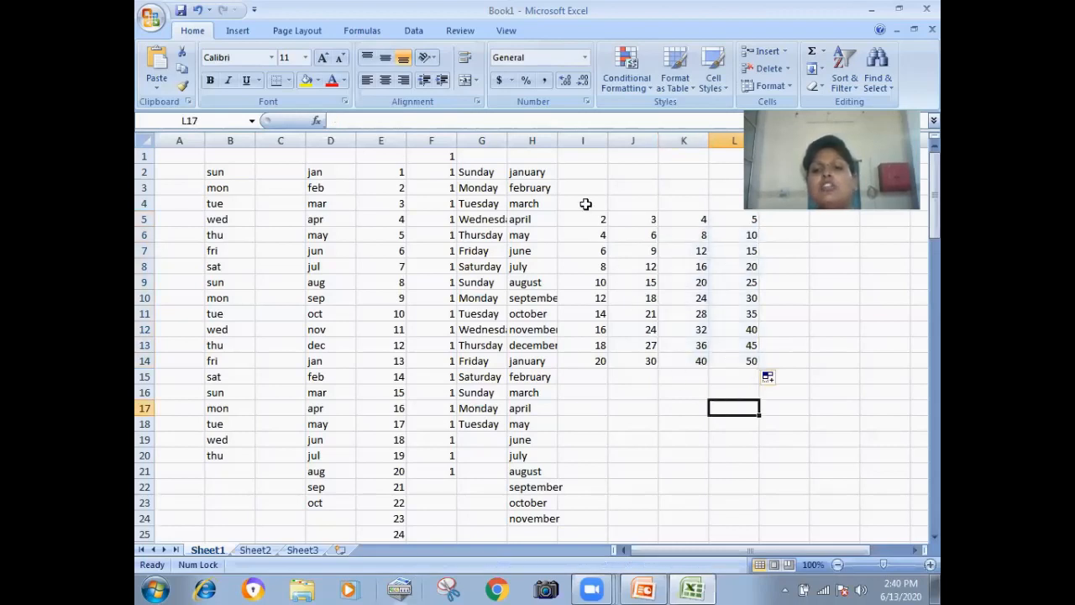
# AutoFill the multiplication block I5:L14 across the columns through column AY.
pyautogui.moveTo(585, 217); pyautogui.dragTo(729, 364)
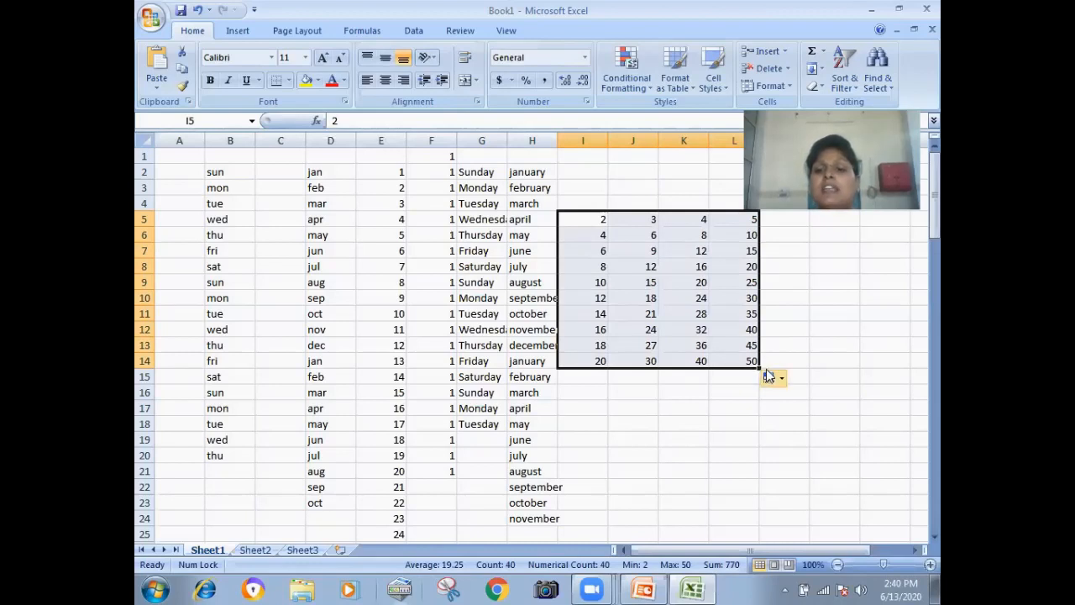
pyautogui.moveTo(759, 367); pyautogui.dragTo(931, 366)
pyautogui.click(931, 366)
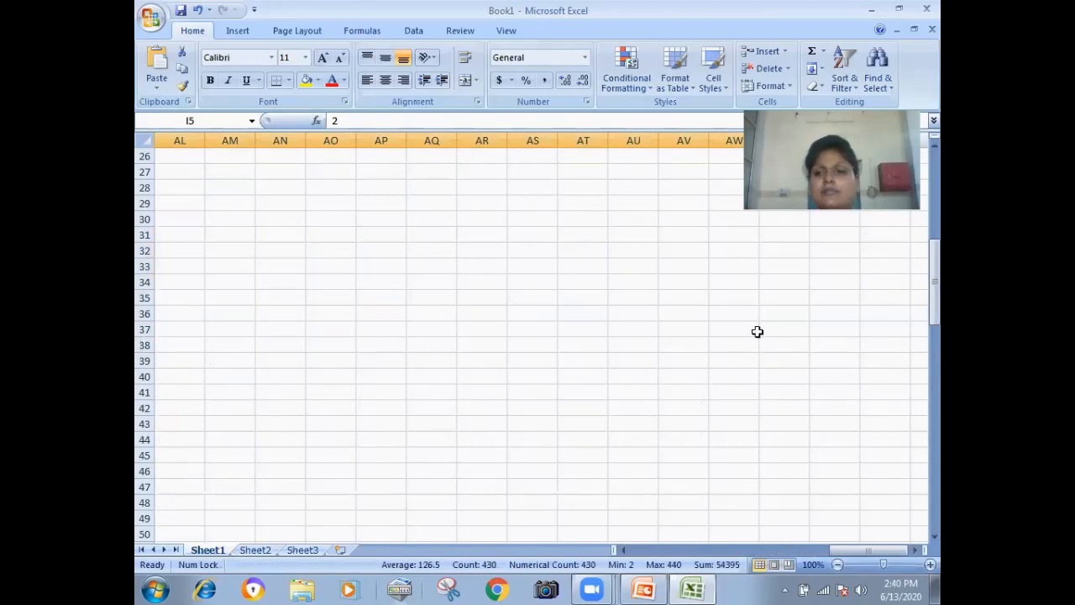
pyautogui.moveTo(938, 270); pyautogui.dragTo(938, 144)
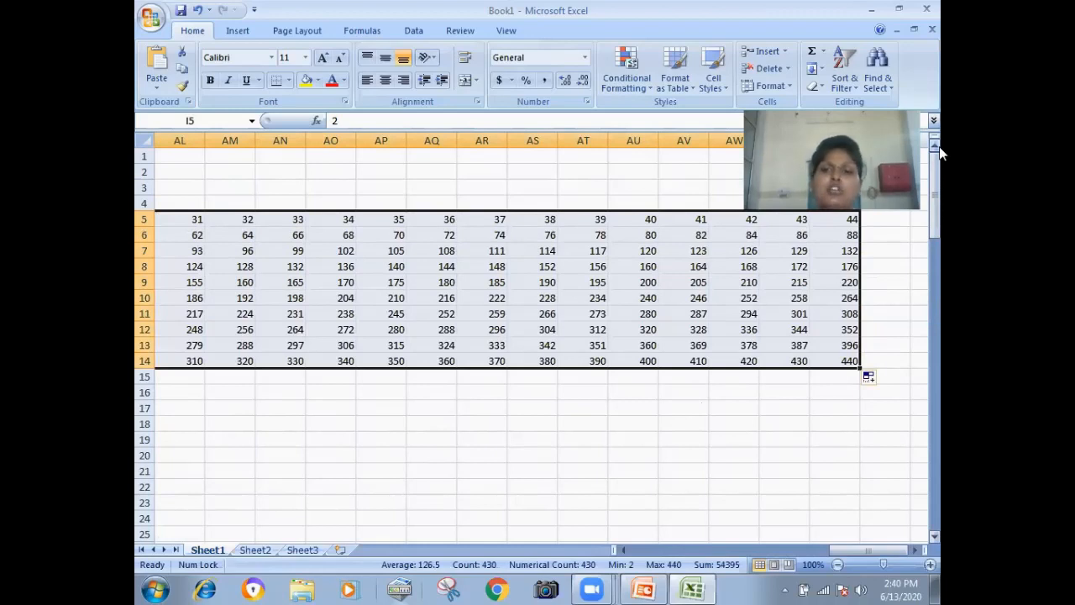
pyautogui.click(579, 392)
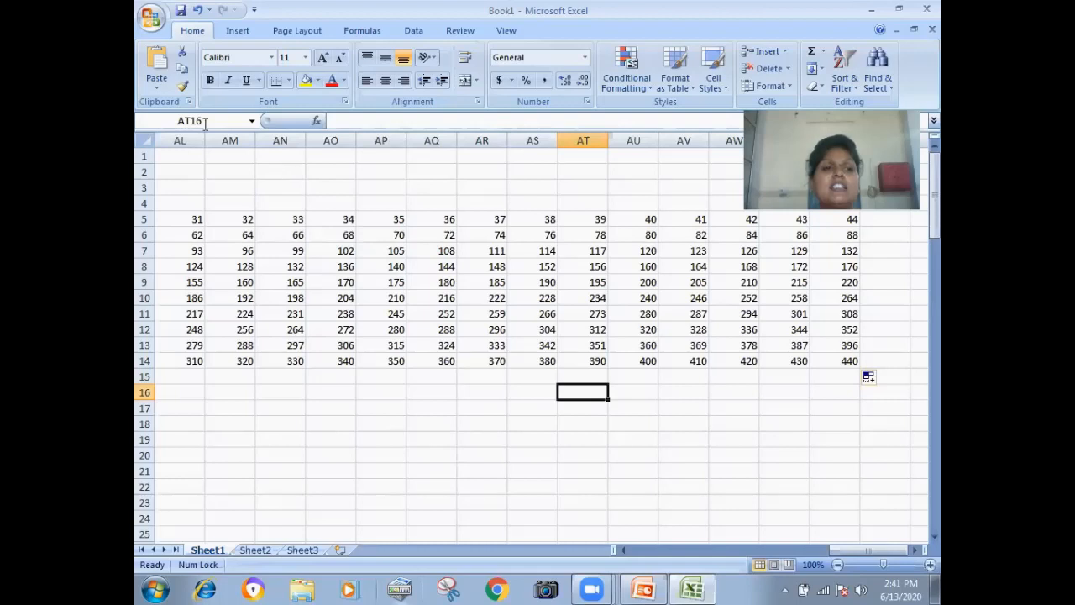
# Open the Custom Lists editor from the Excel Options.
pyautogui.click(149, 19)
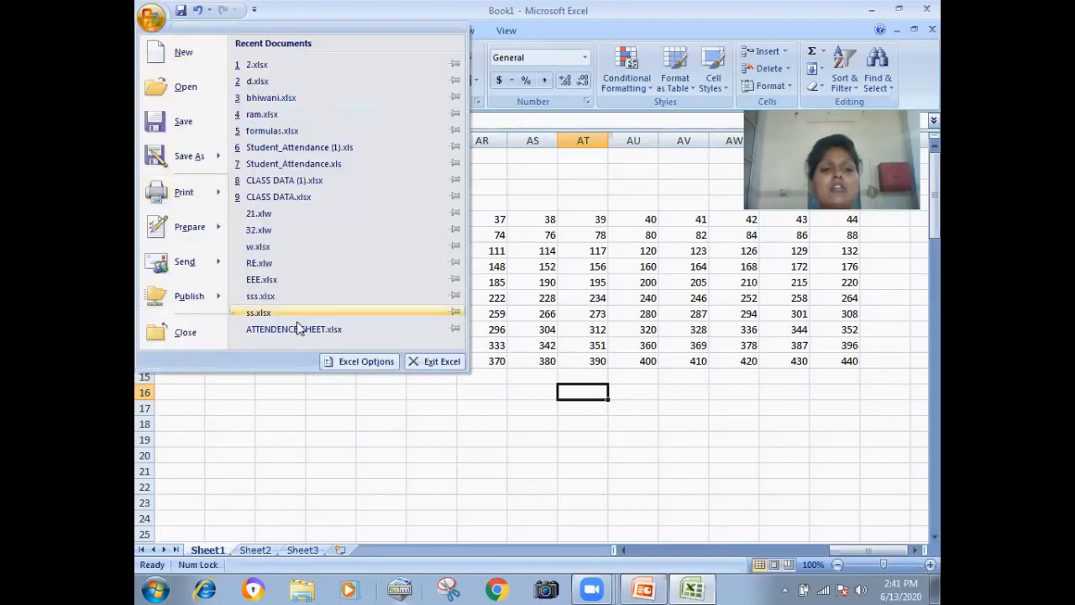
pyautogui.click(354, 361)
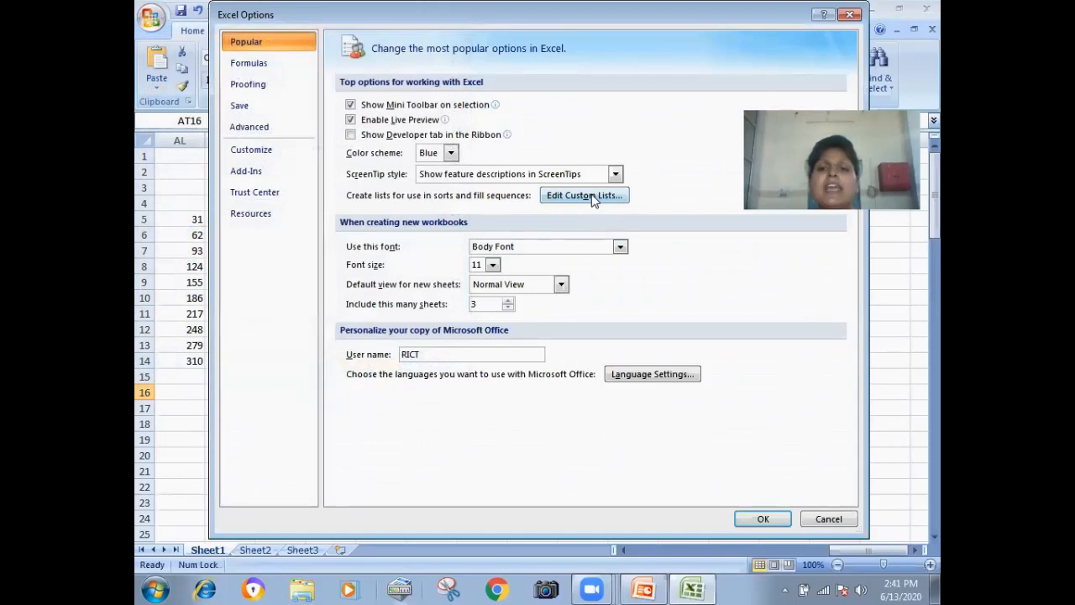
pyautogui.click(585, 196)
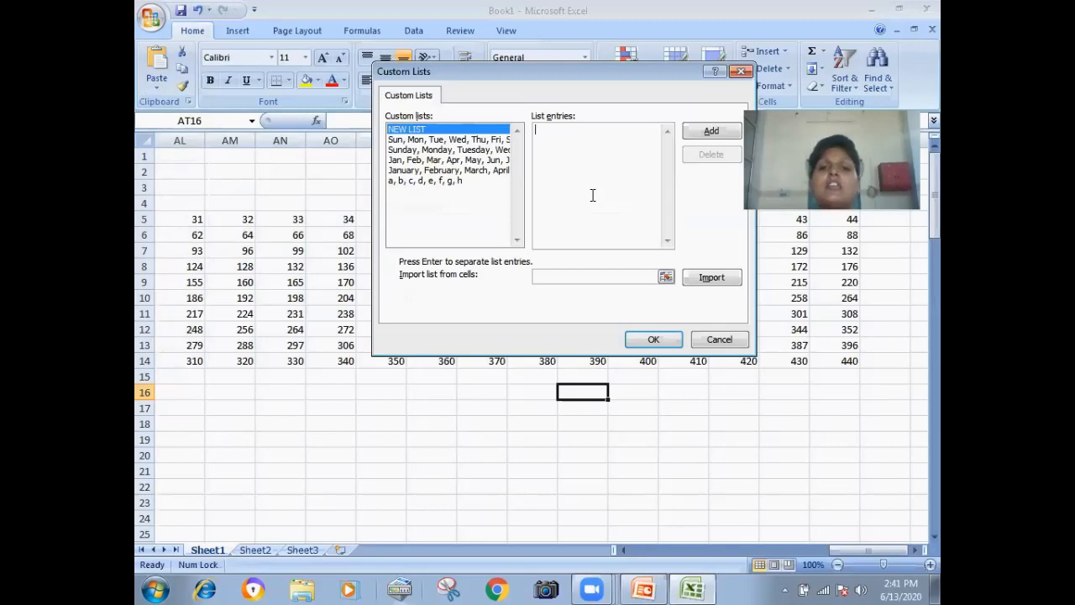
pyautogui.write('a')
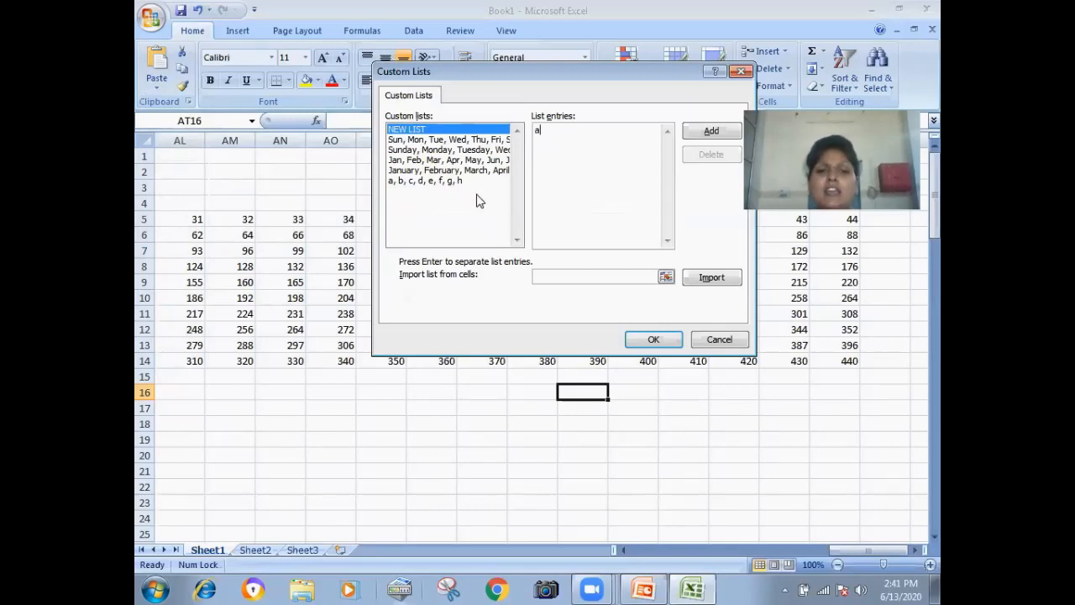
pyautogui.press('BackSpace')
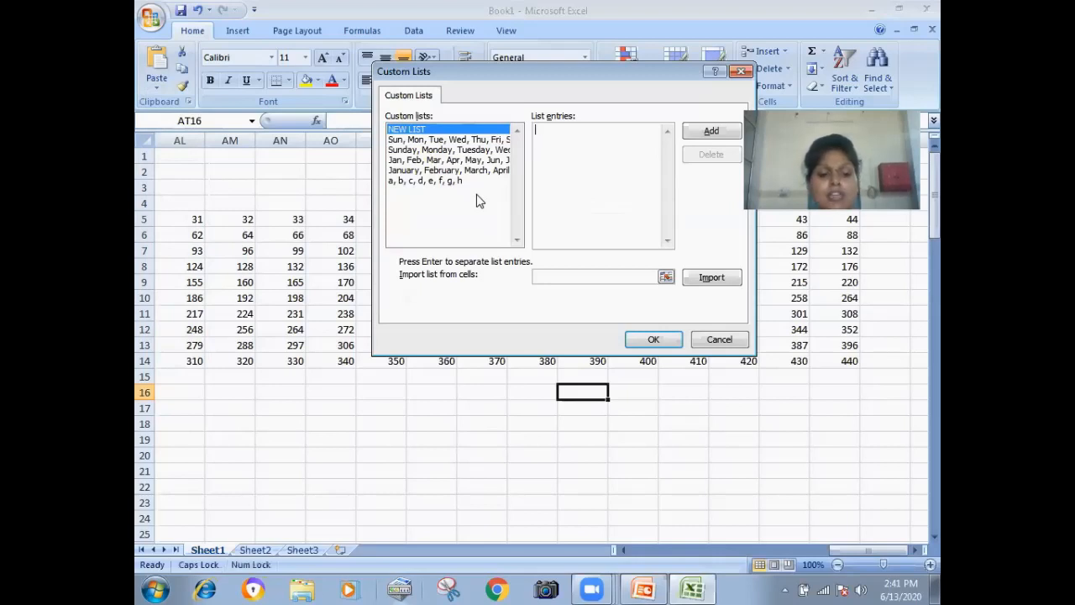
pyautogui.write('a')
pyautogui.press('BackSpace')
pyautogui.write('a')
pyautogui.press('capslock')
pyautogui.press('BackSpace')
pyautogui.write('a')
pyautogui.press('BackSpace')
pyautogui.press('capslock')
pyautogui.press('capslock')
# Create a custom list with the entries A through Z, add it, and accept the Excel Options.
pyautogui.write('A')
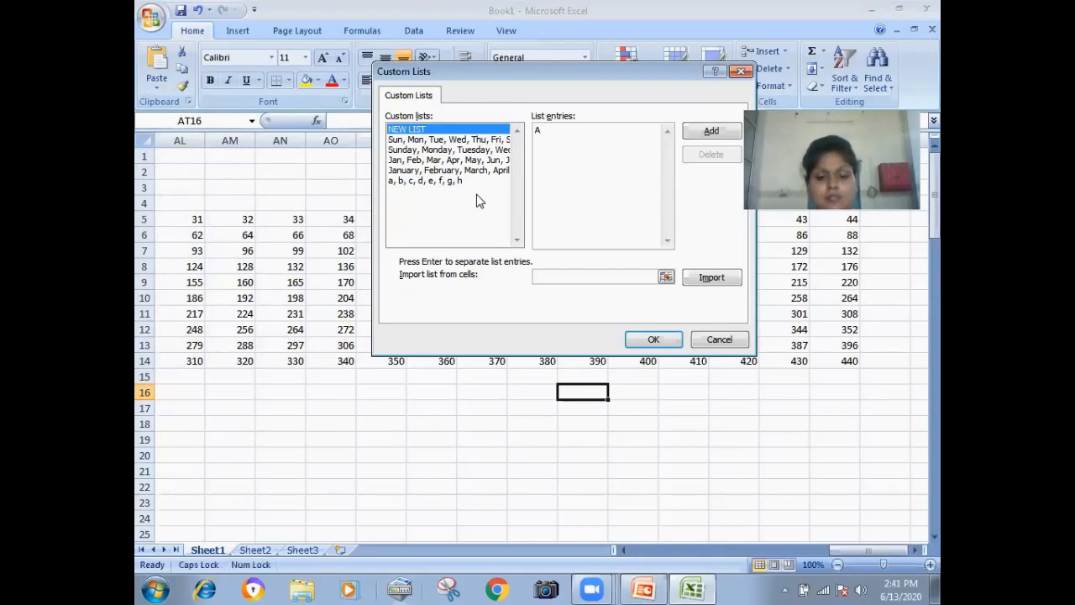
pyautogui.write(',B,C,D,E,F,')
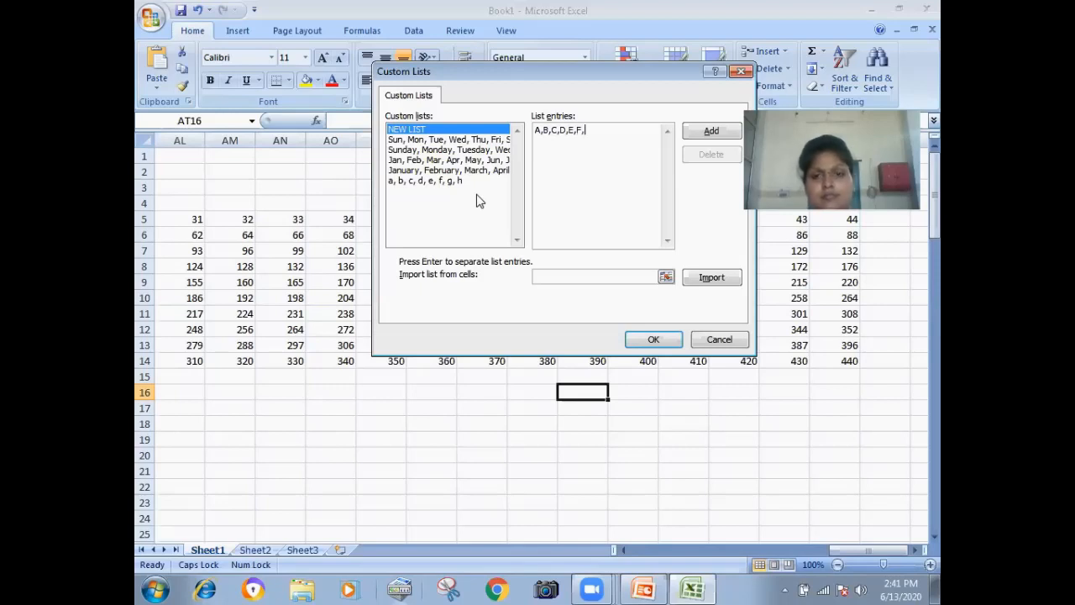
pyautogui.write('G,H,I,J,K,L,M')
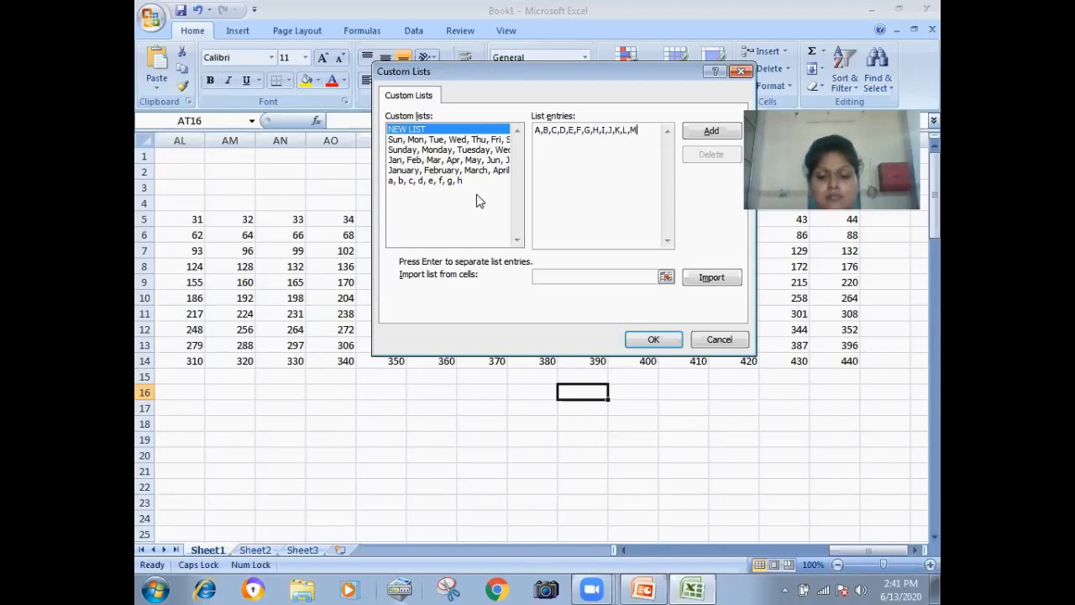
pyautogui.write(',')
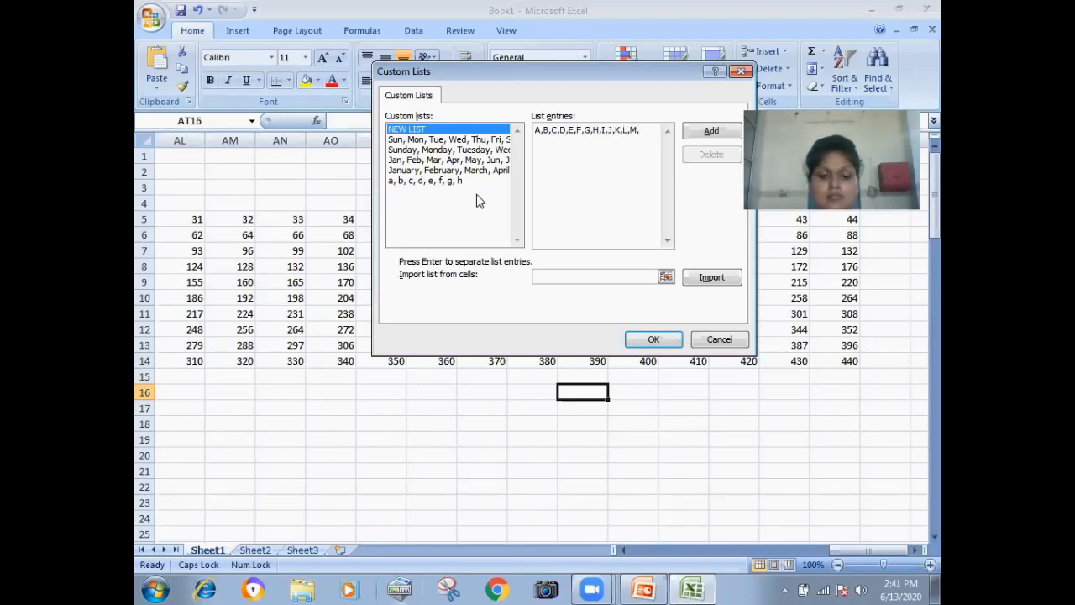
pyautogui.write('N,O,')
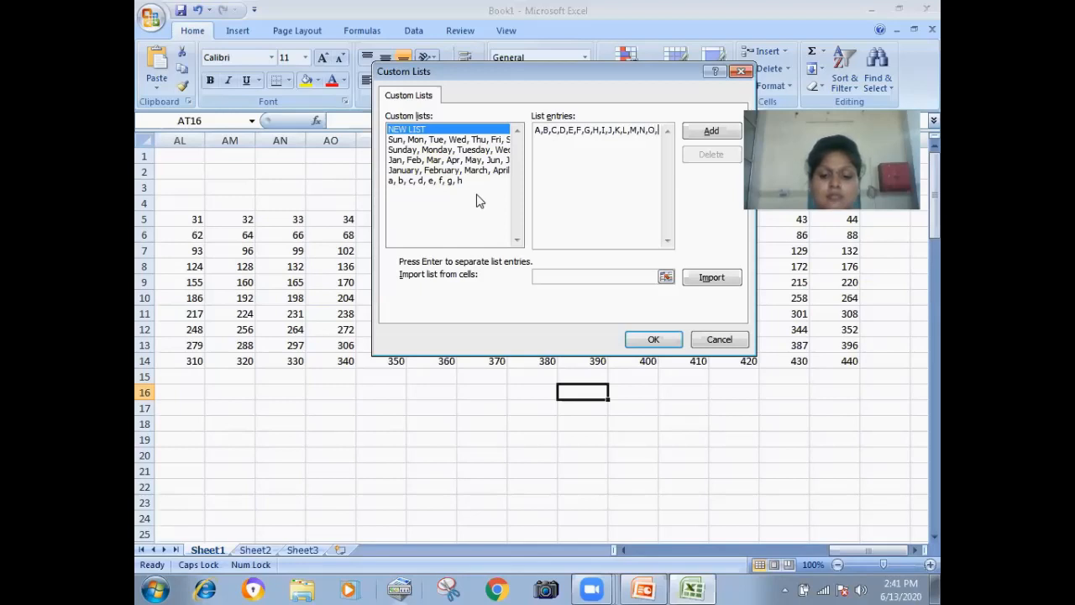
pyautogui.write('P,Q,')
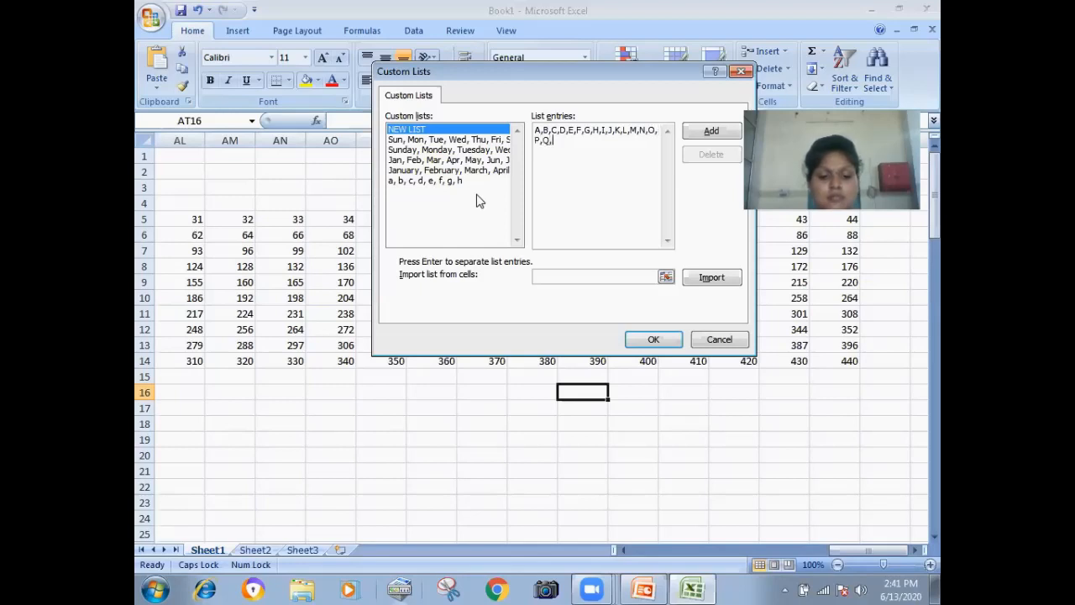
pyautogui.write('R,S,T,U')
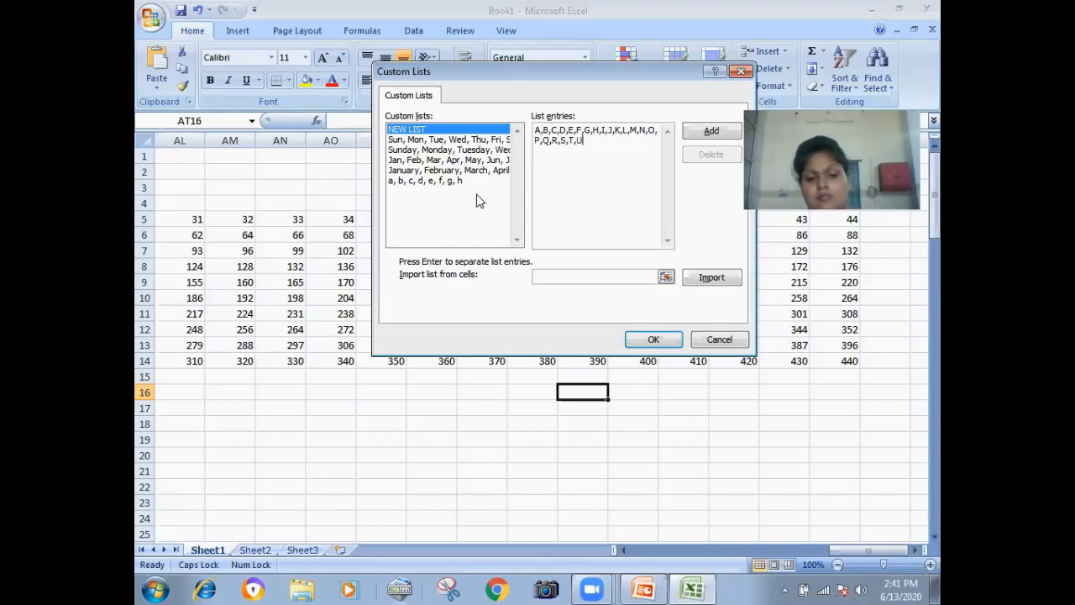
pyautogui.write(',V,W,')
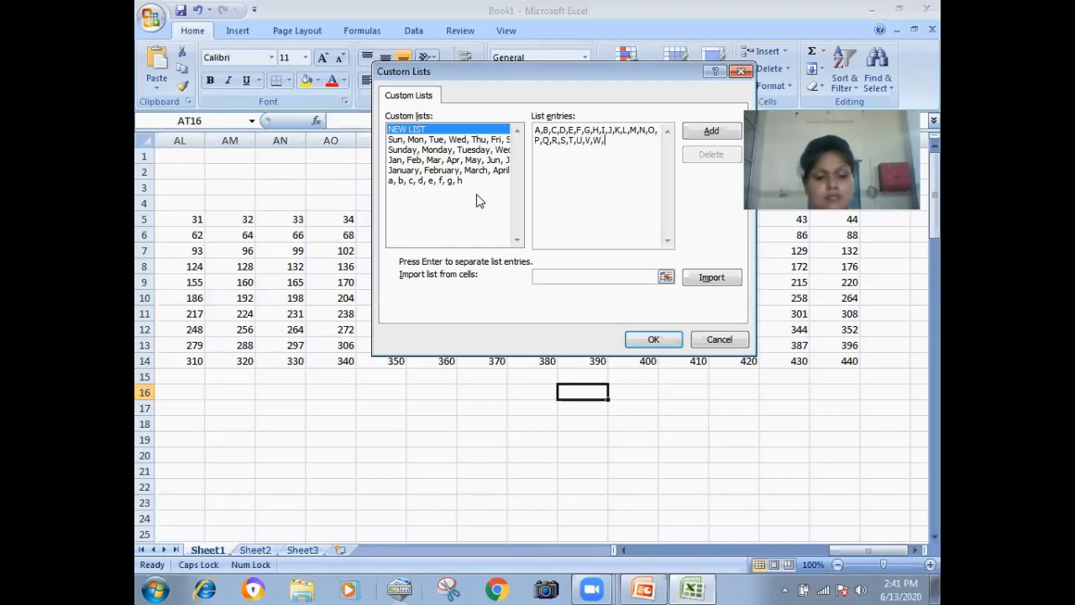
pyautogui.write('X,Y,Z')
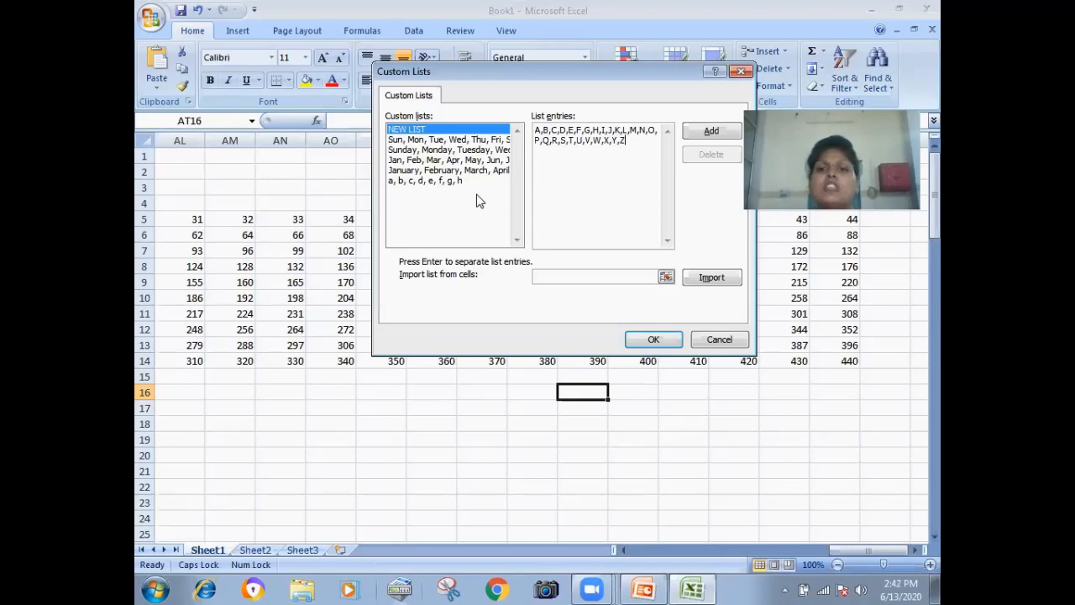
pyautogui.click(714, 135)
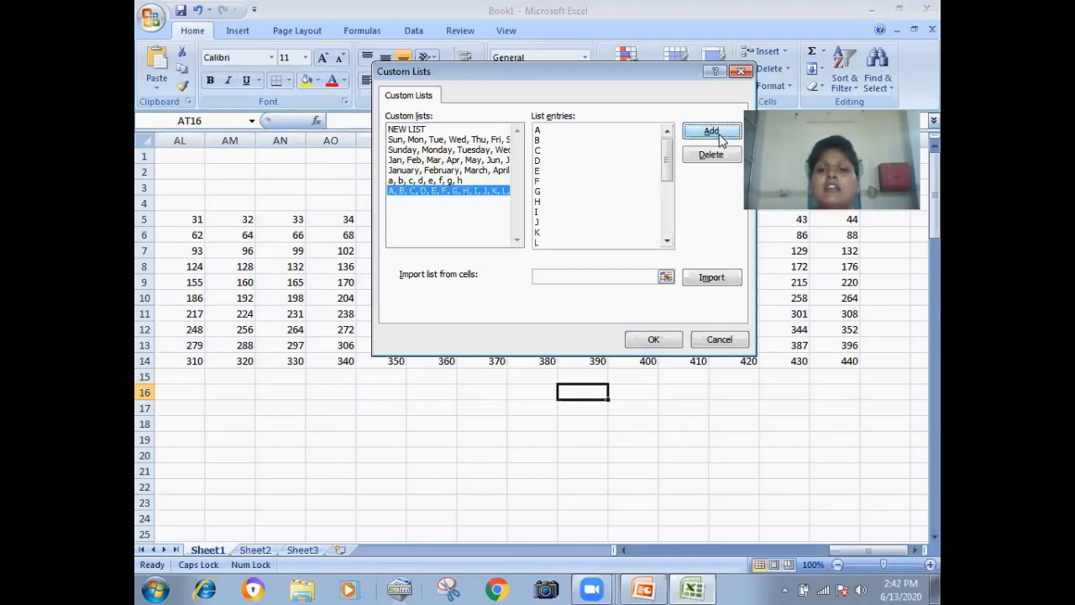
pyautogui.click(642, 339)
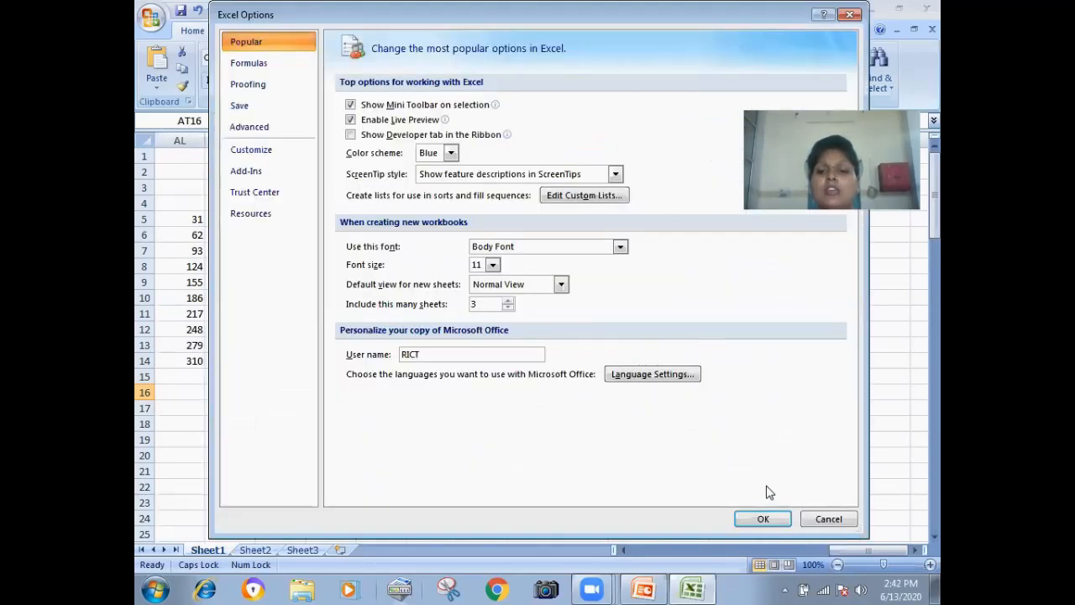
pyautogui.click(764, 518)
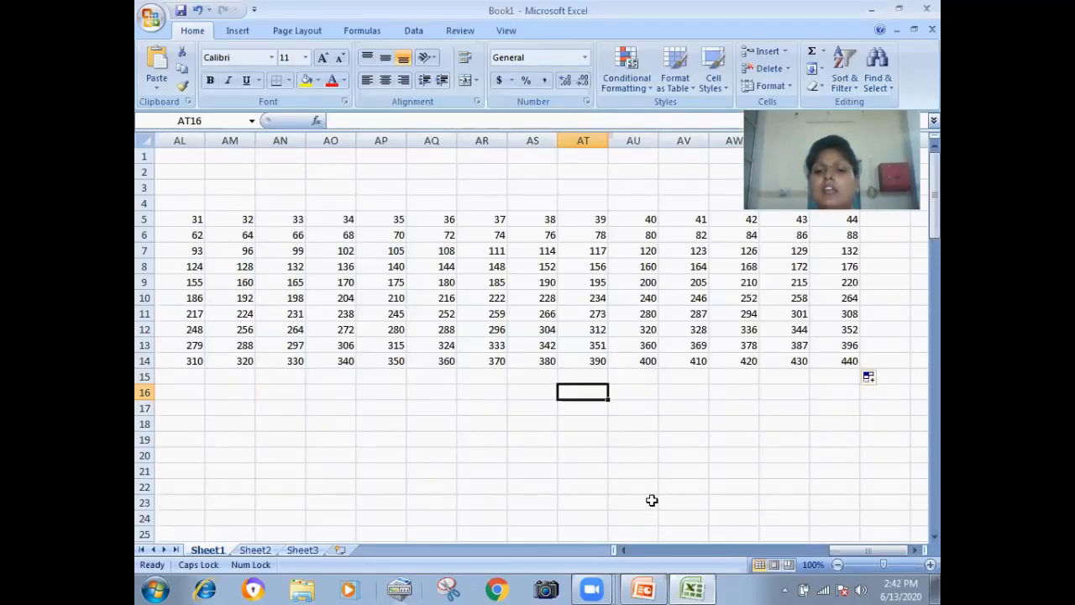
# Enter A in cell AZ10 and AutoFill the alphabet series down through row 38.
pyautogui.click(876, 294)
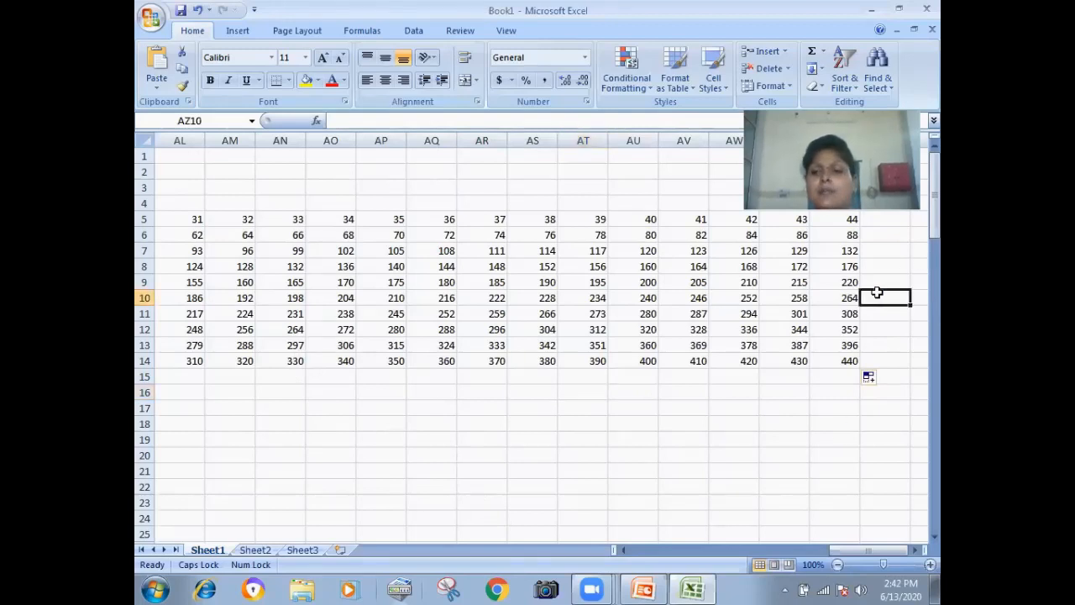
pyautogui.write('A')
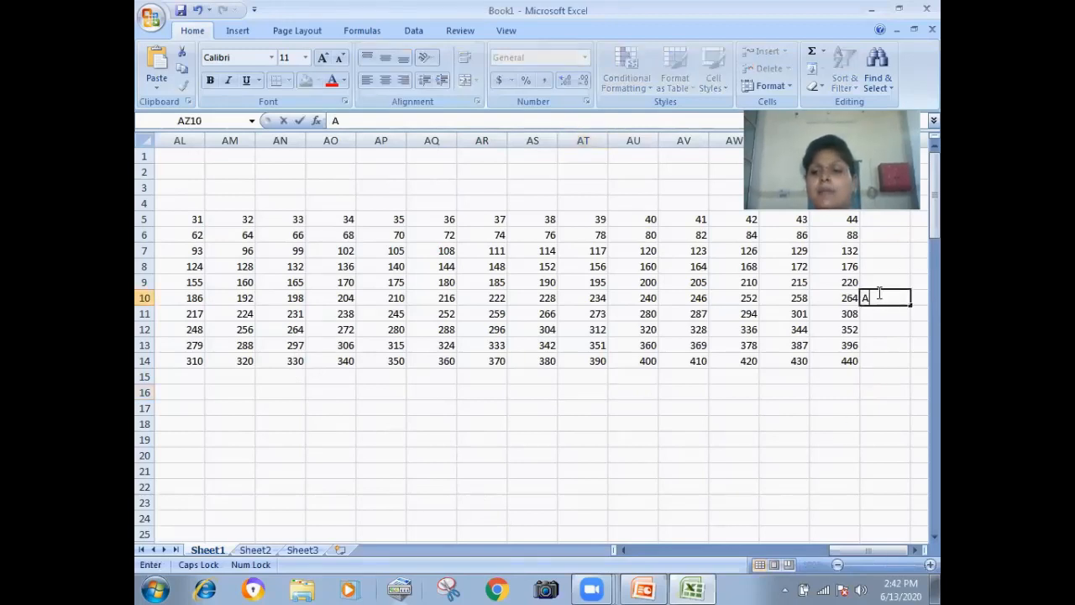
pyautogui.click(795, 390)
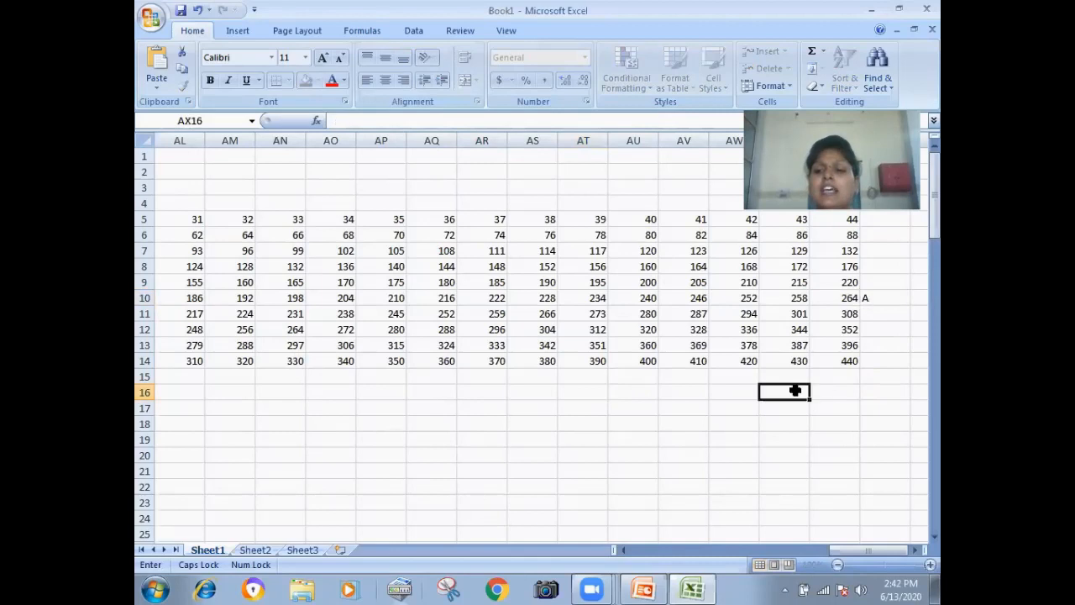
pyautogui.click(888, 299)
pyautogui.moveTo(911, 306); pyautogui.dragTo(919, 545)
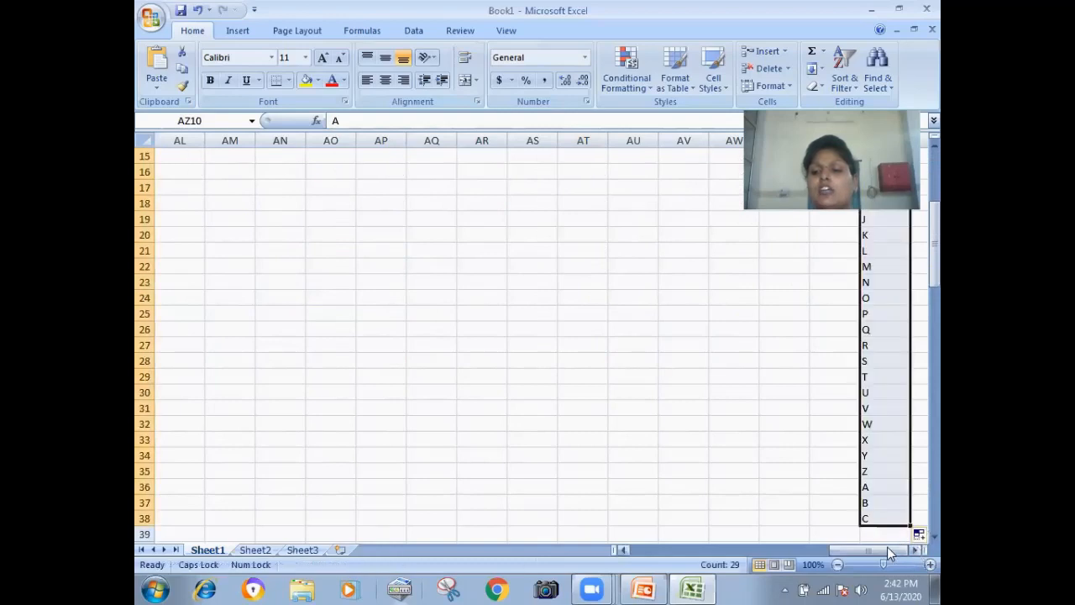
# Examine the filled alphabet series in column AZ, including where it restarts after Z.
pyautogui.click(896, 485)
pyautogui.press('Right')
pyautogui.press('Right')
pyautogui.press('Right')
pyautogui.press('Right')
pyautogui.press('Right')
pyautogui.press('Right')
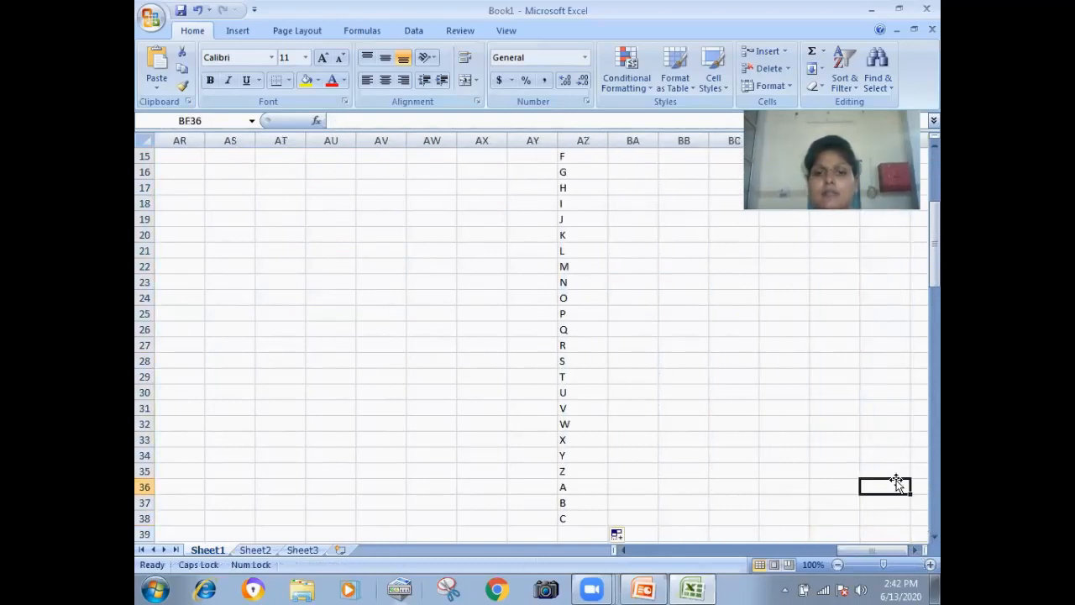
pyautogui.moveTo(938, 252)
pyautogui.mouseDown()
pyautogui.moveTo(939, 215)
pyautogui.moveTo(941, 242)
pyautogui.mouseUp()
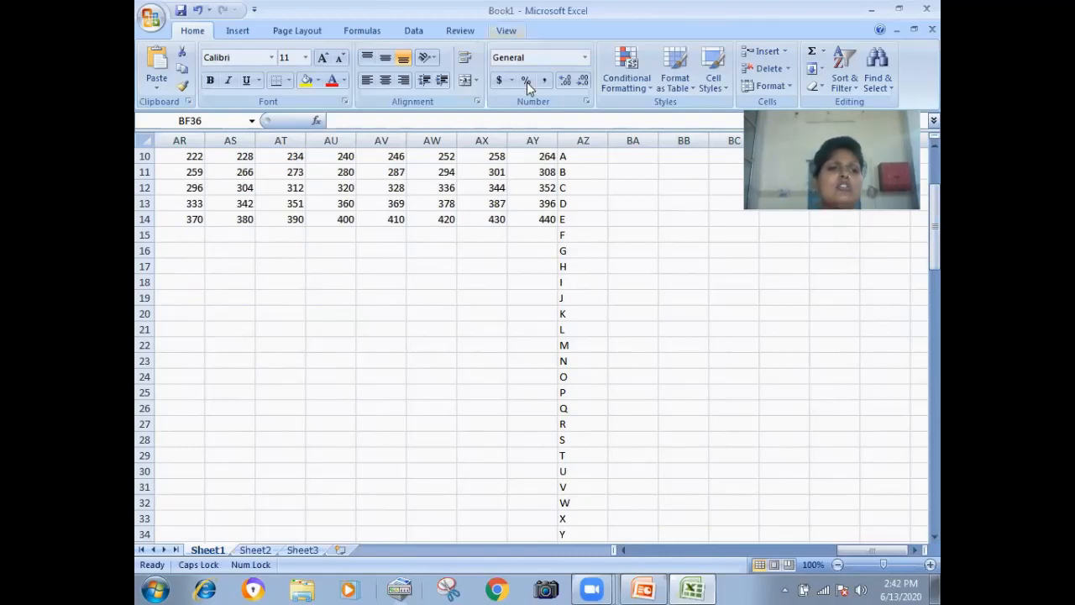
# Reopen the Custom Lists editor and permanently delete the lowercase a–h list.
pyautogui.click(151, 17)
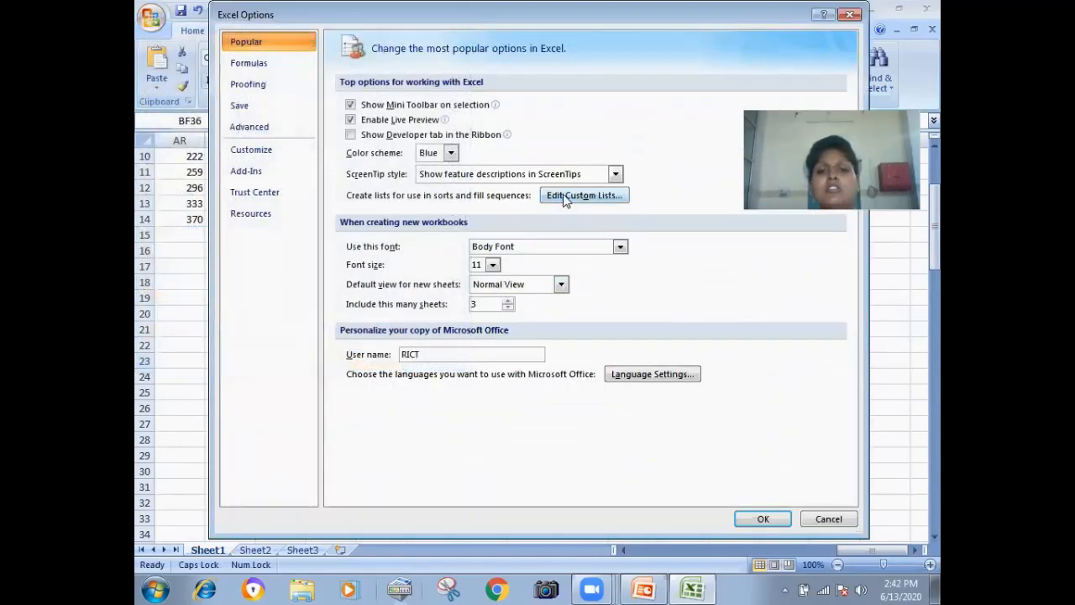
pyautogui.click(564, 196)
pyautogui.click(443, 181)
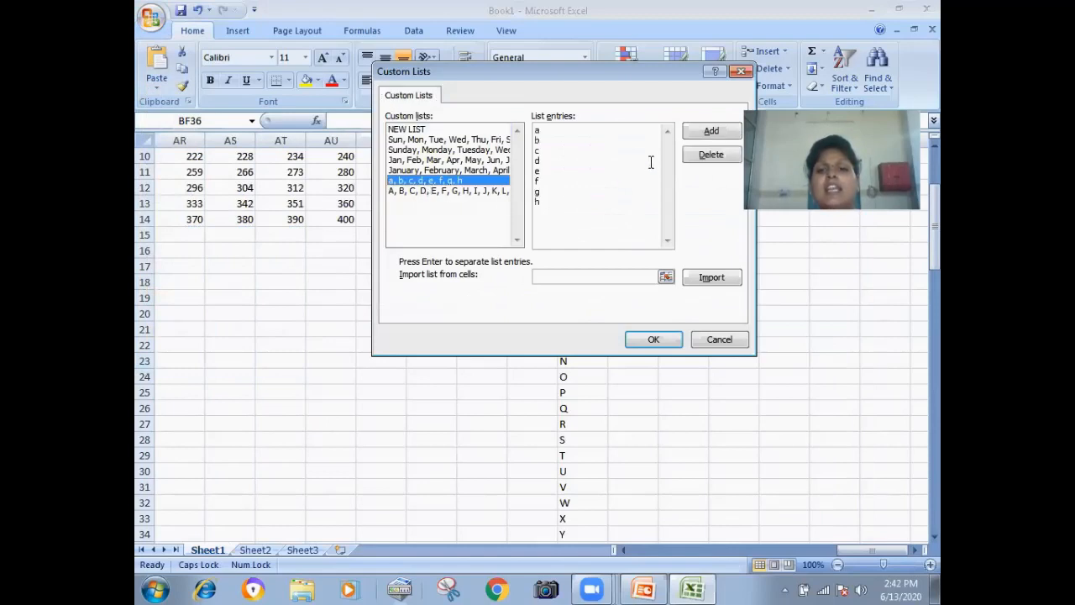
pyautogui.click(723, 160)
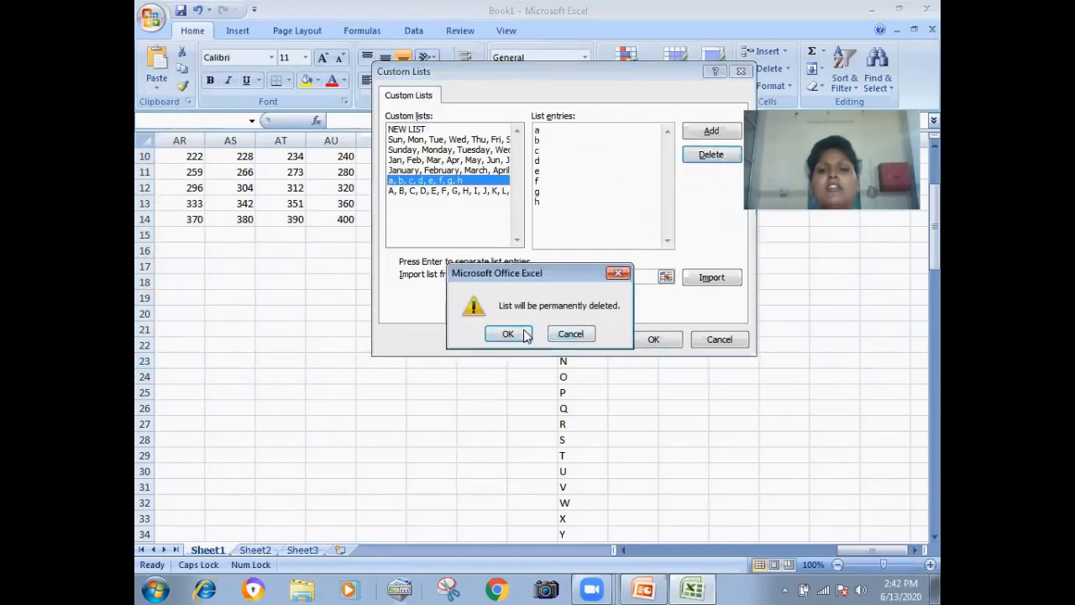
pyautogui.click(508, 334)
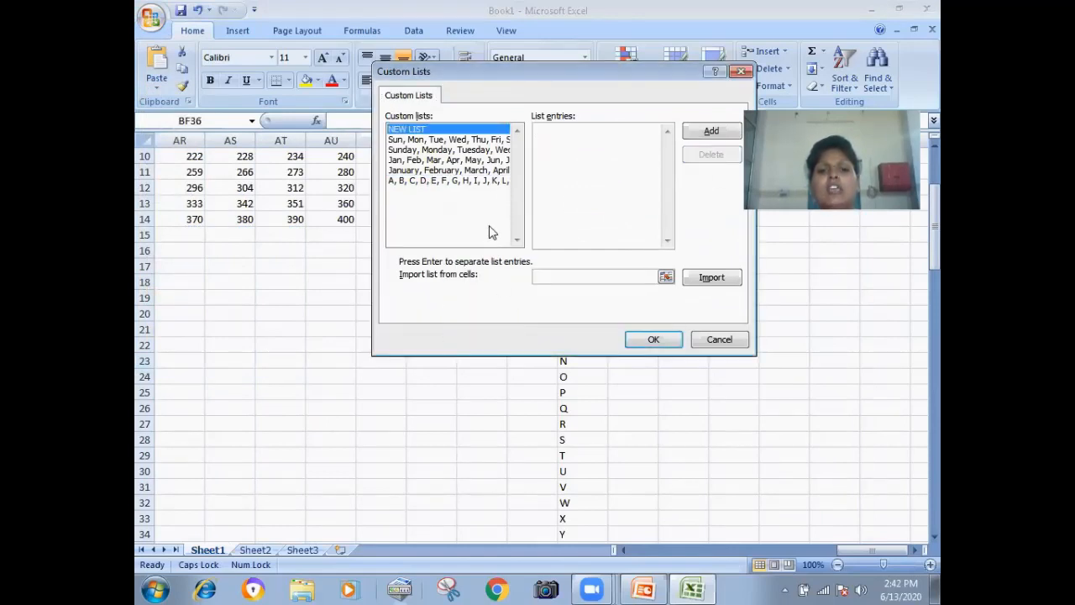
# Permanently delete the uppercase A–Z custom list and accept the Excel Options.
pyautogui.click(491, 180)
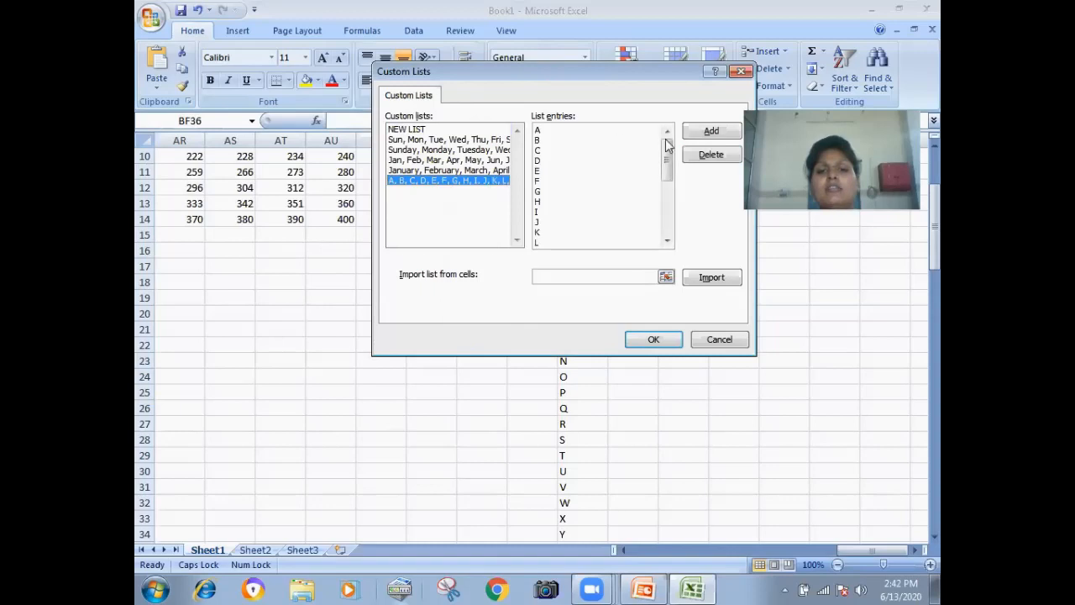
pyautogui.click(708, 160)
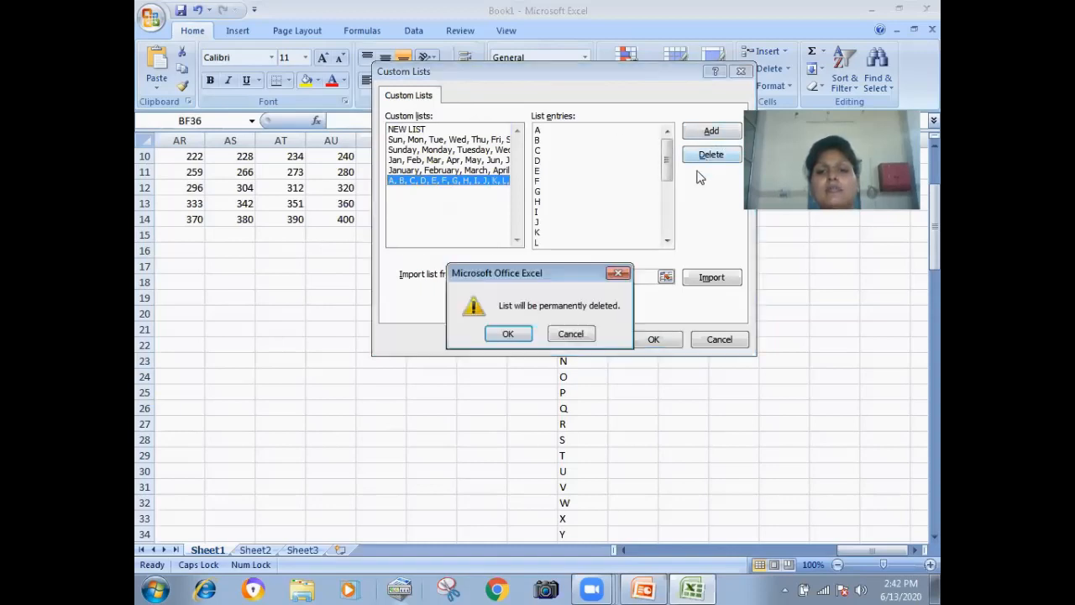
pyautogui.click(508, 335)
pyautogui.click(653, 339)
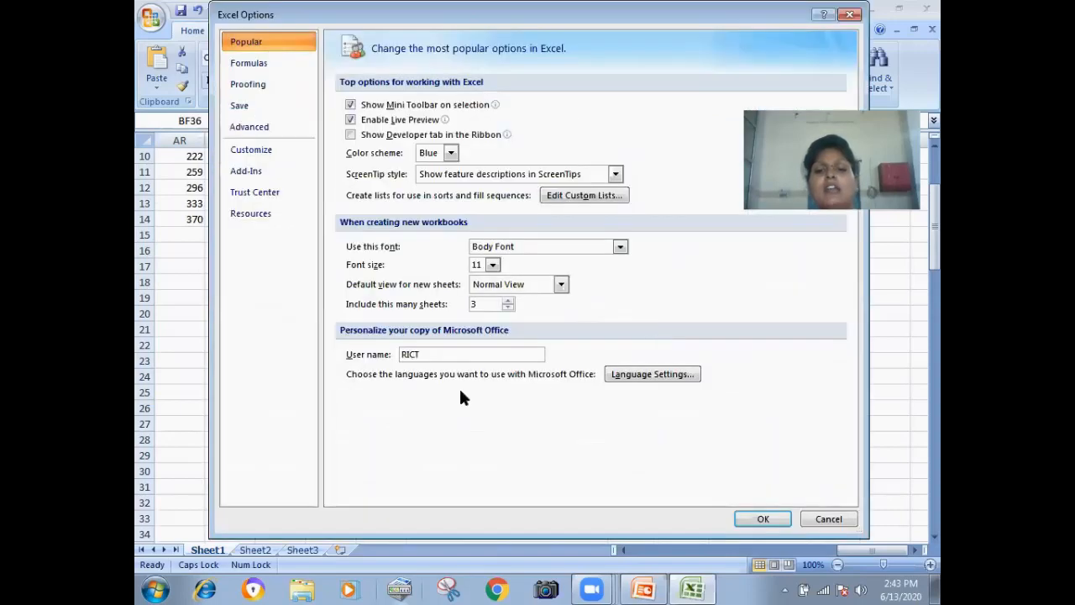
pyautogui.click(753, 518)
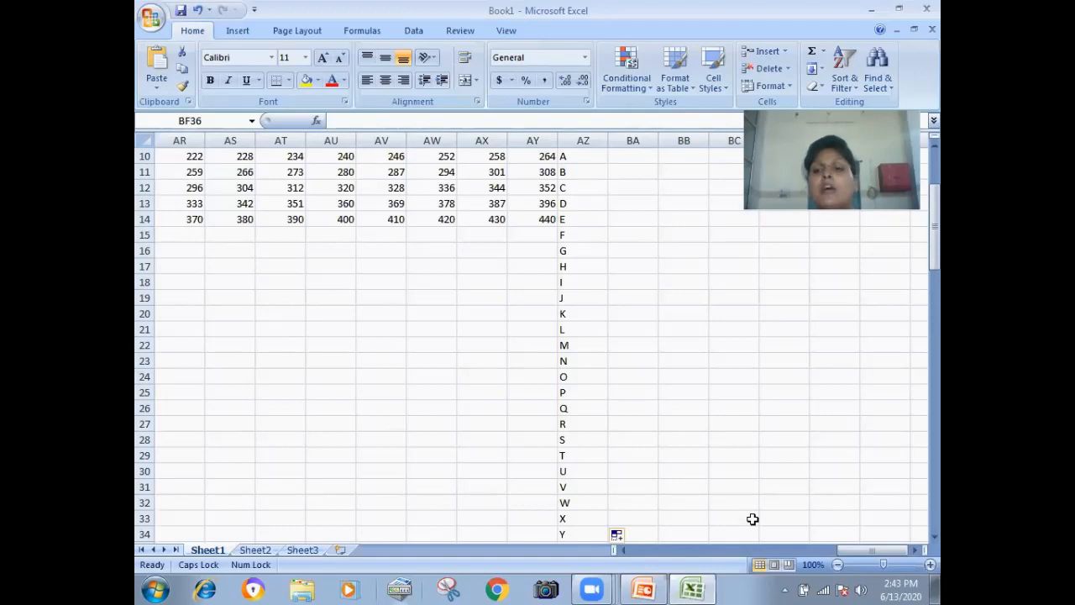
# Enter 45, 34, 5, 67, 78, 89 and 78 in cells Q18:Q24.
pyautogui.click(626, 548)
pyautogui.moveTo(627, 550); pyautogui.dragTo(628, 549)
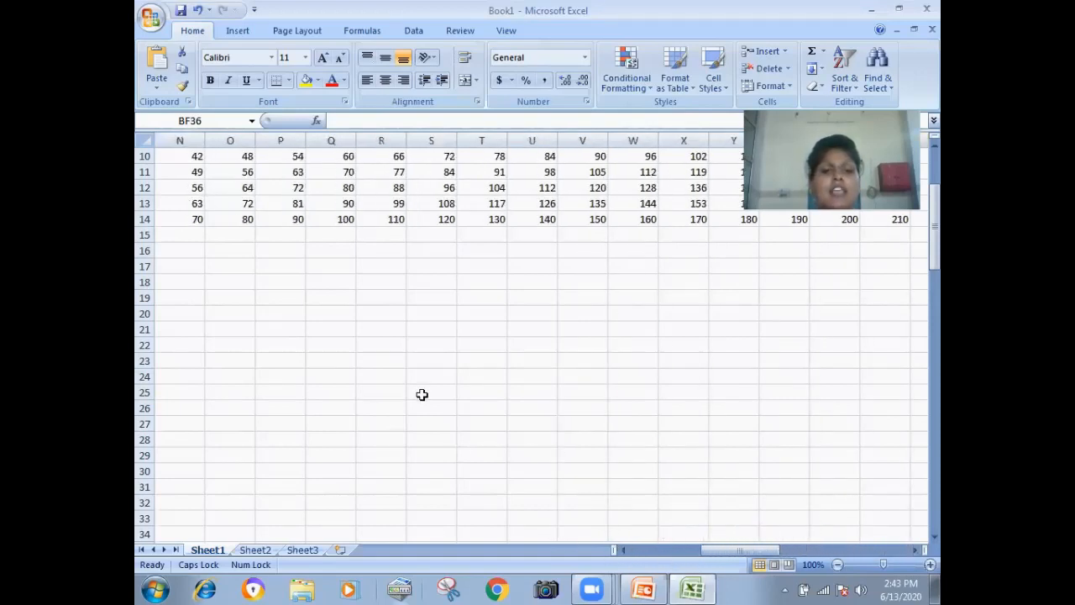
pyautogui.click(312, 279)
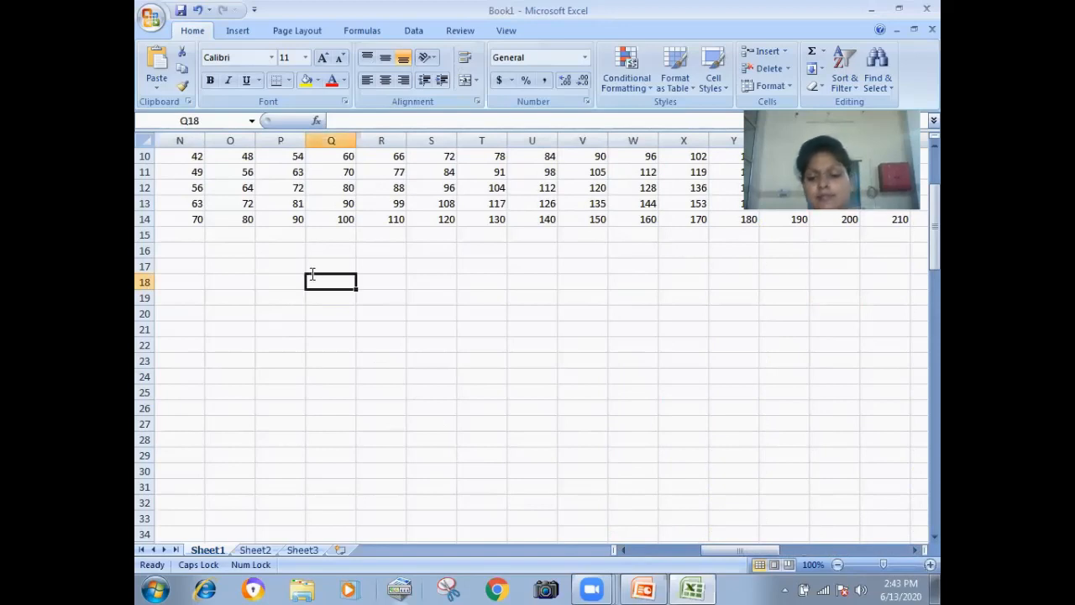
pyautogui.write('45')
pyautogui.press('Return')
pyautogui.write('34')
pyautogui.press('Return')
pyautogui.write('5')
pyautogui.press('Return')
pyautogui.write('67')
pyautogui.press('Return')
pyautogui.write('78')
pyautogui.press('Return')
pyautogui.write('89')
pyautogui.press('Return')
pyautogui.write('78')
pyautogui.press('Return')
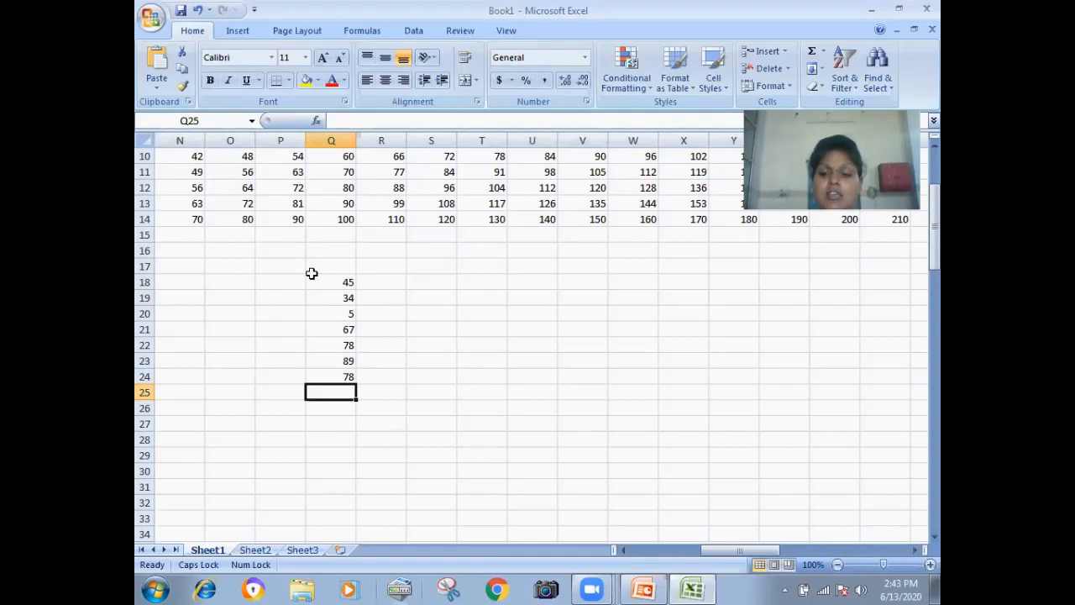
# Total Q18:Q24 in cell Q25 with an AutoSum formula.
pyautogui.press('alt')
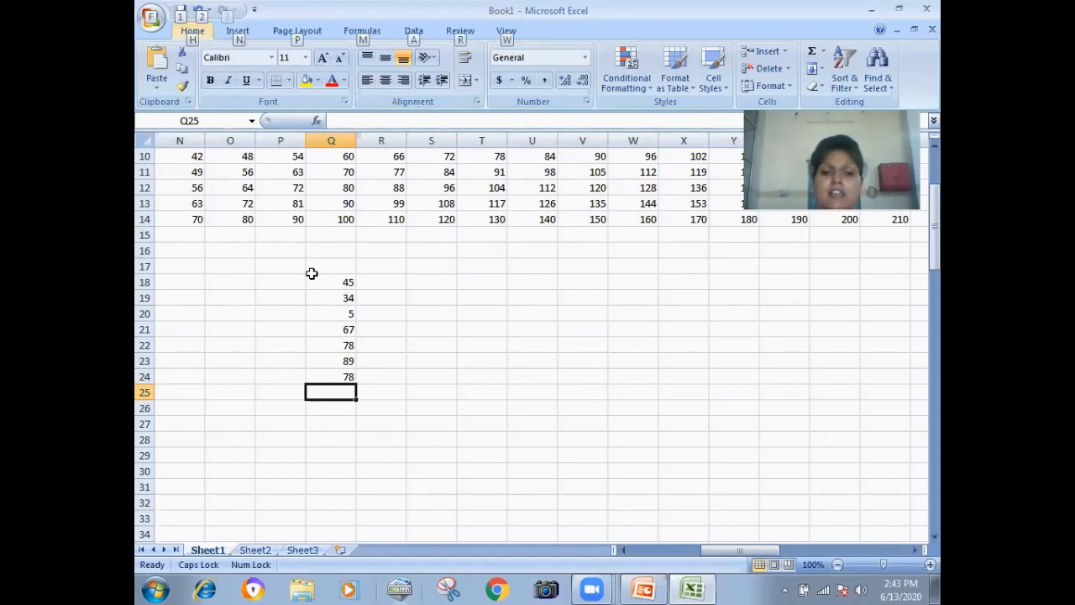
pyautogui.click(372, 327)
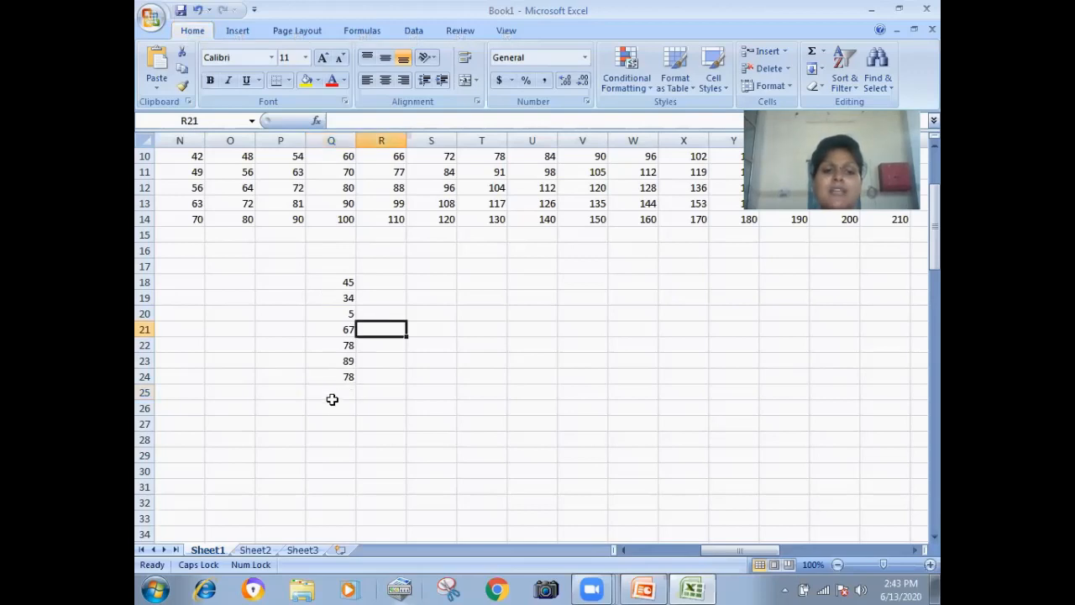
pyautogui.click(332, 393)
pyautogui.hotkey('alt', '=')
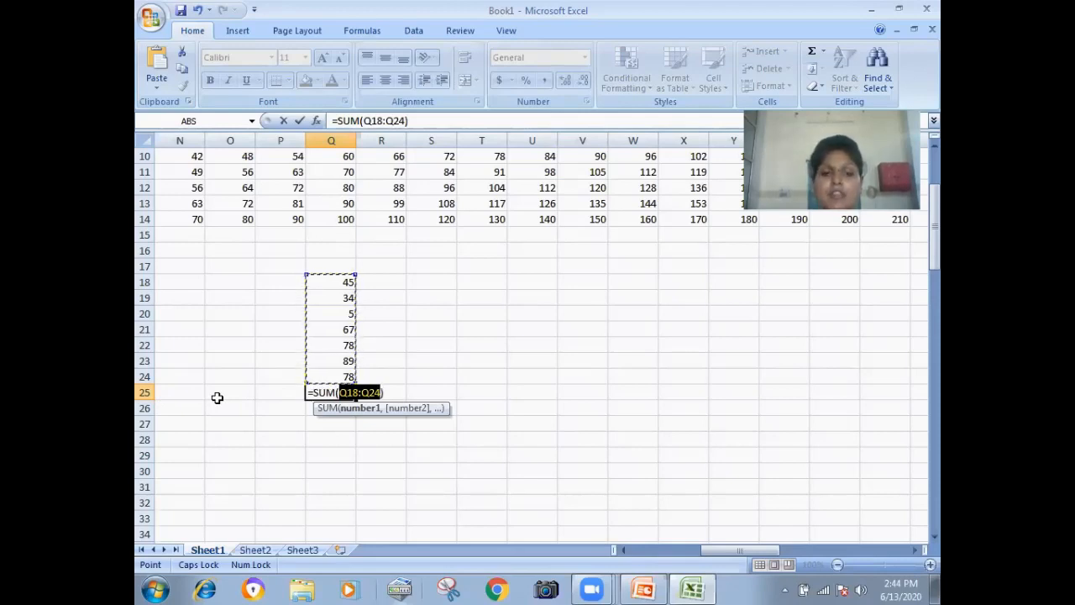
pyautogui.press('Return')
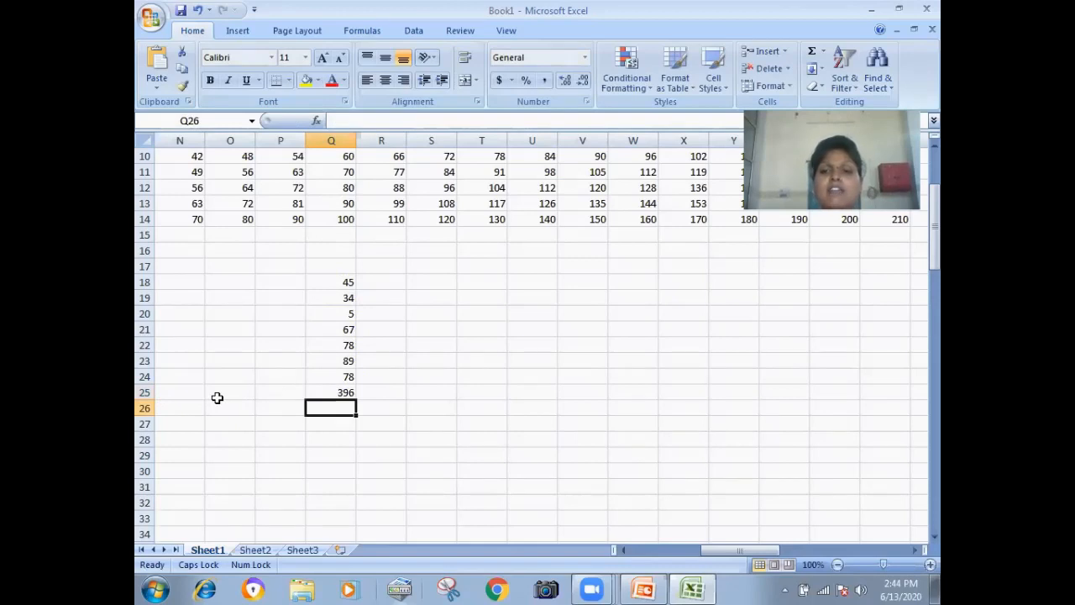
# Enter 45, 67, 4, 34, 45, 567, 67 and 56 in cells R18:R25.
pyautogui.click(368, 283)
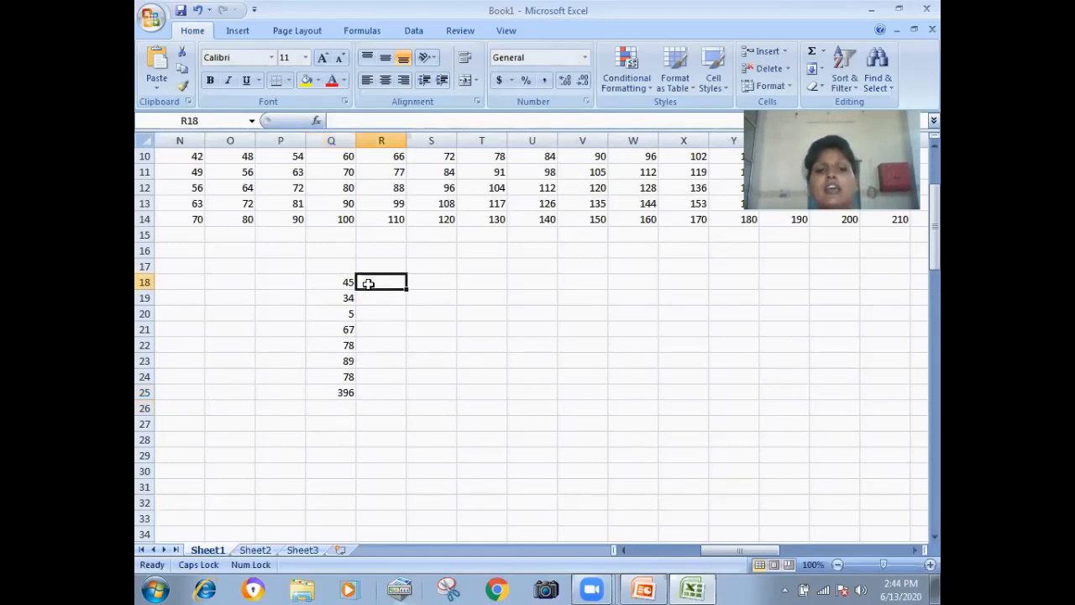
pyautogui.write('45')
pyautogui.press('Return')
pyautogui.write('67')
pyautogui.press('Return')
pyautogui.write('4')
pyautogui.press('Return')
pyautogui.write('34')
pyautogui.press('Return')
pyautogui.write('45')
pyautogui.press('Return')
pyautogui.write('567')
pyautogui.press('Return')
pyautogui.write('67')
pyautogui.press('Return')
pyautogui.write('56')
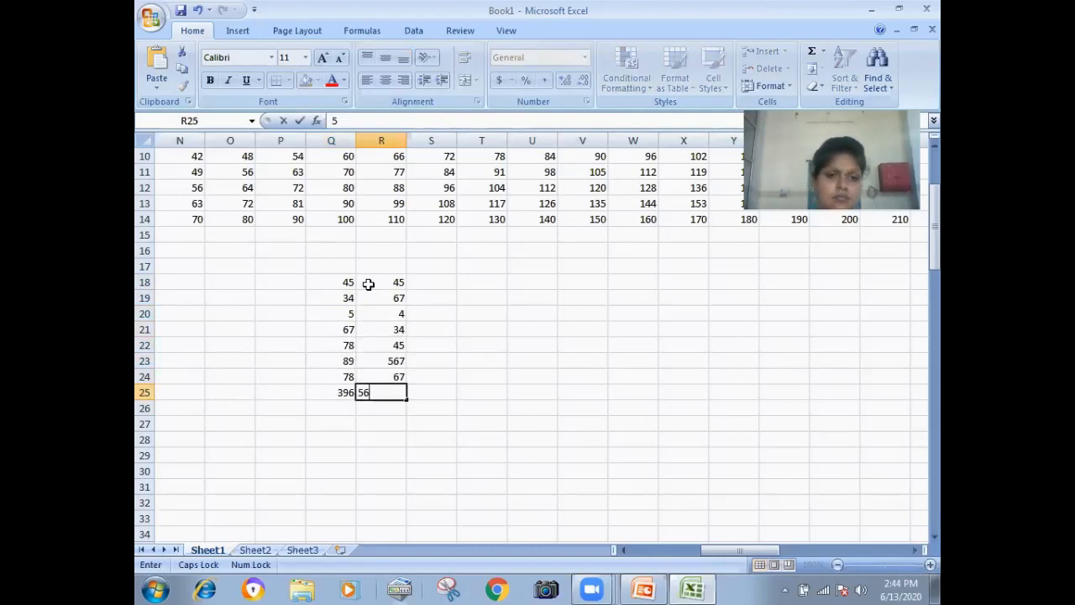
pyautogui.press('Return')
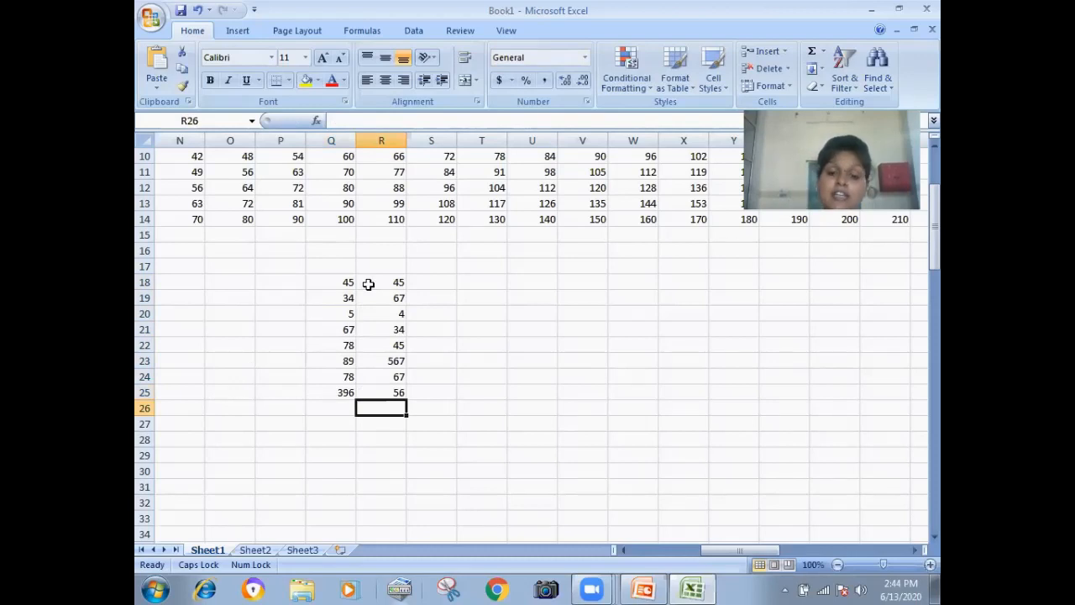
# Total the column in cell R26 with the manually written formula =SUM(R18:R25) and review it.
pyautogui.write('=')
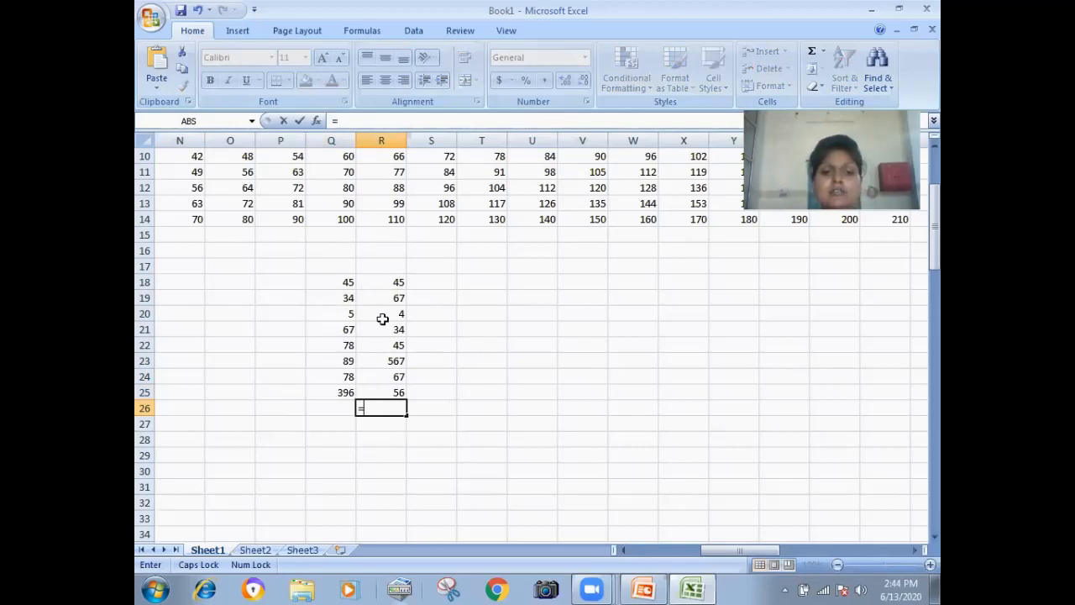
pyautogui.write('SUM')
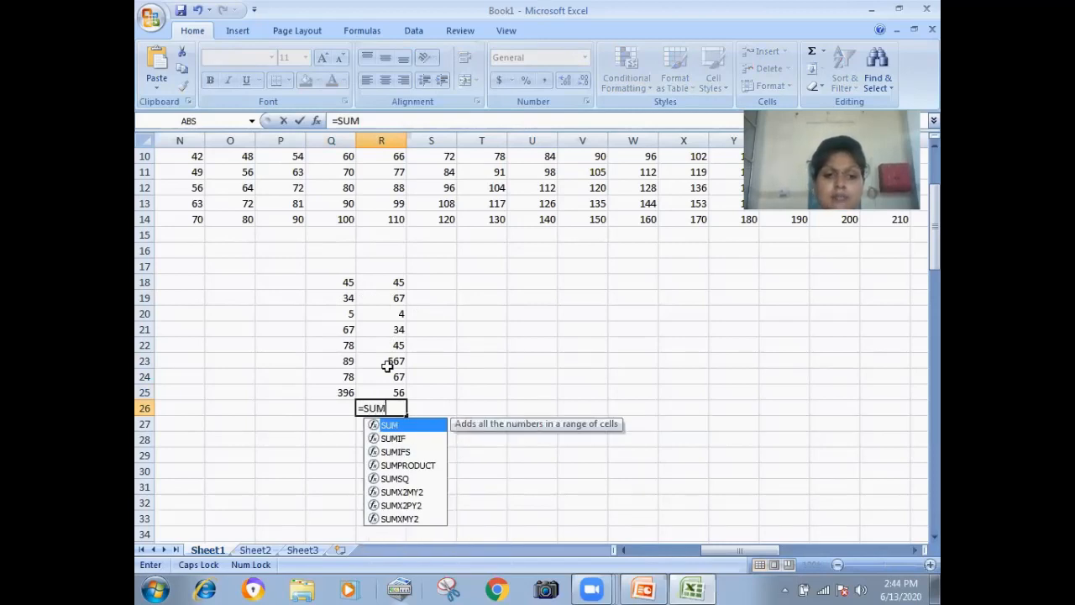
pyautogui.write('(')
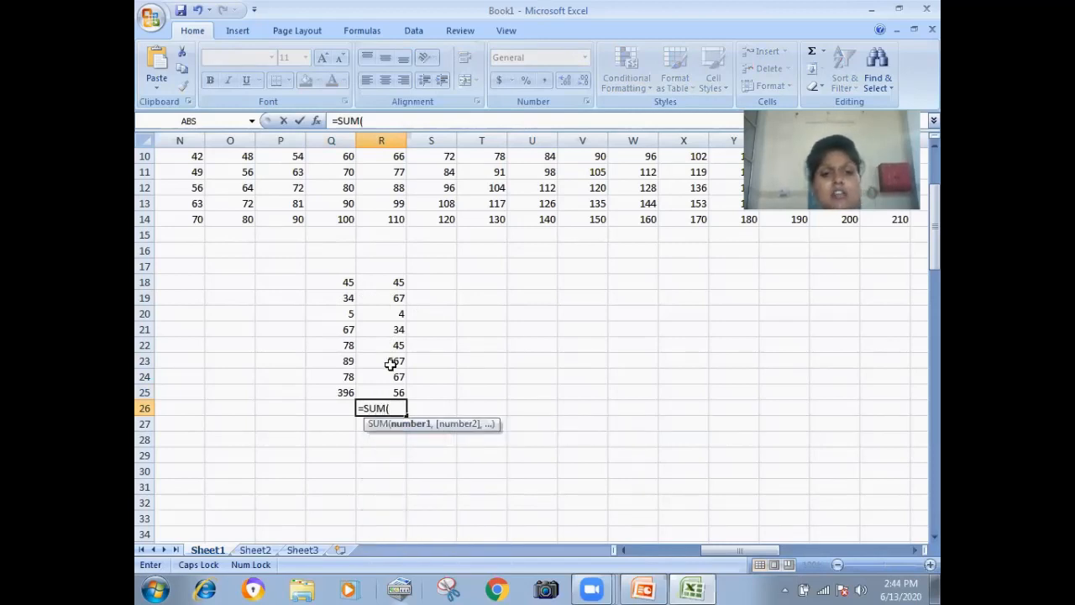
pyautogui.moveTo(379, 279); pyautogui.dragTo(389, 392)
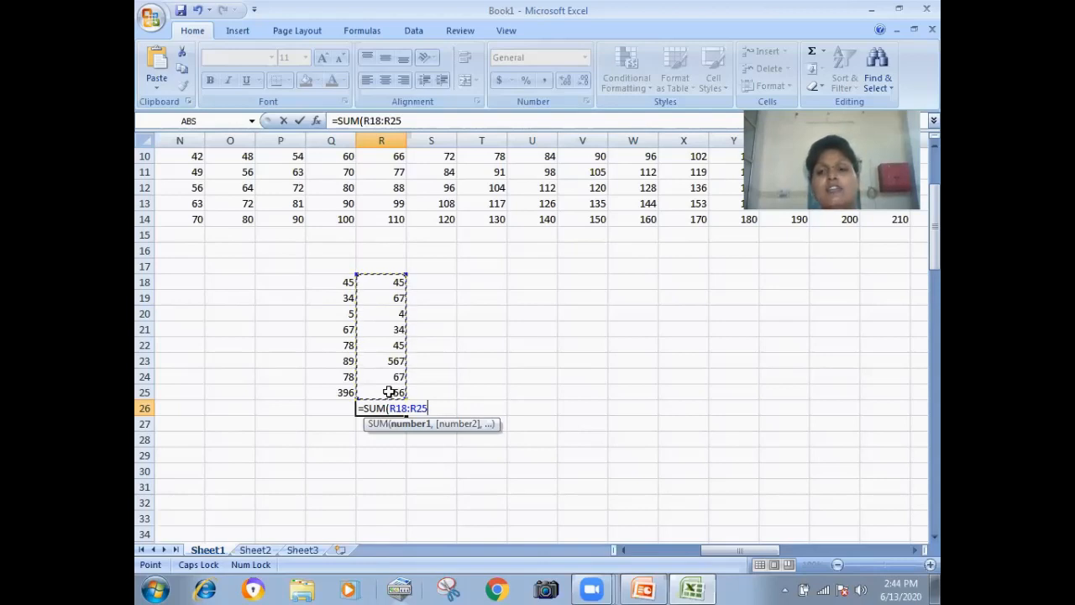
pyautogui.press('Return')
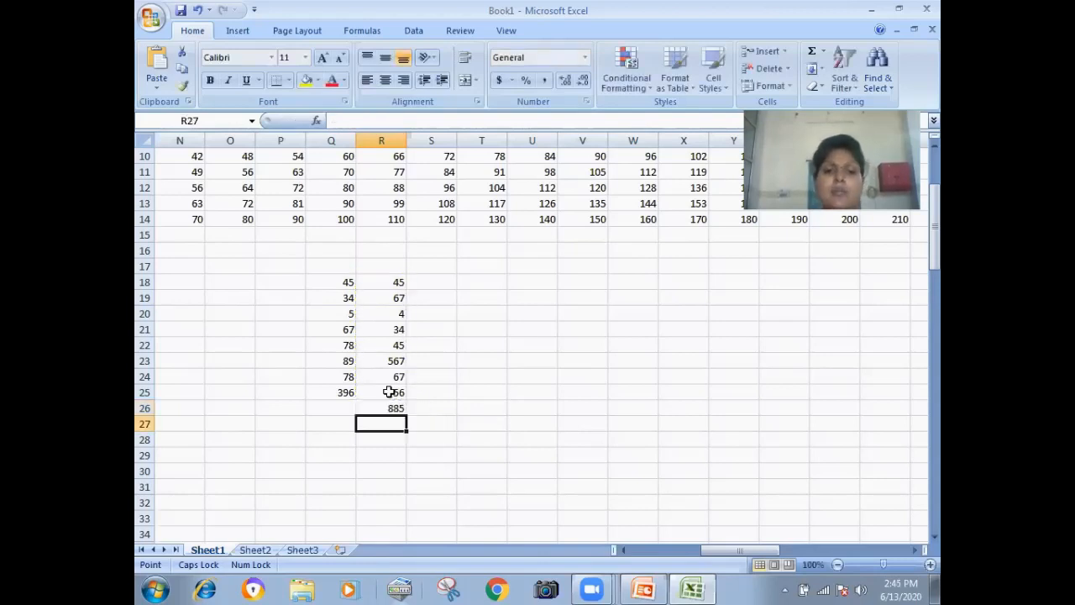
pyautogui.click(391, 409)
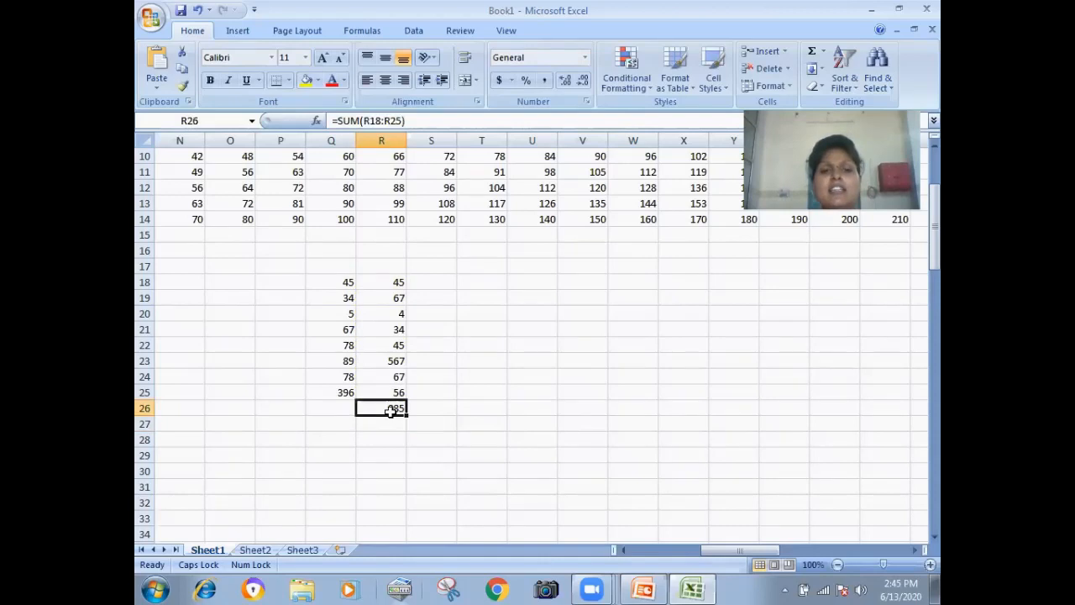
# Enter 57, 56, 35, 56, 78, 789, 567, 67, 678, 678, 67, 567, 567 and 56 in cells S18:S31.
pyautogui.click(420, 286)
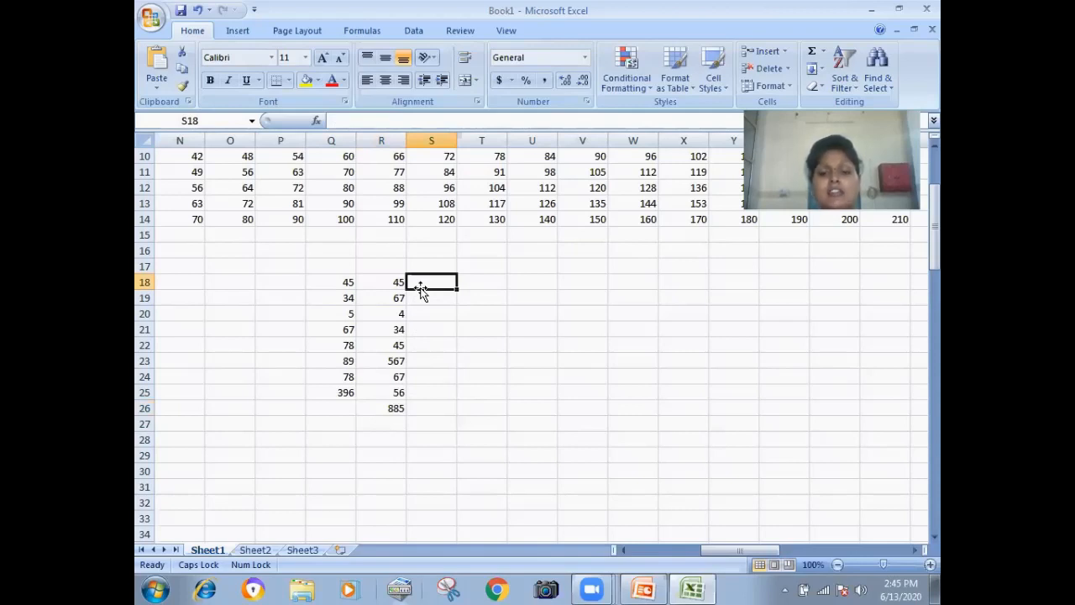
pyautogui.write('57')
pyautogui.press('Return')
pyautogui.write('56')
pyautogui.press('Return')
pyautogui.write('35')
pyautogui.press('Return')
pyautogui.write('56')
pyautogui.press('Return')
pyautogui.write('78')
pyautogui.press('Return')
pyautogui.write('789')
pyautogui.press('Return')
pyautogui.write('567')
pyautogui.press('Return')
pyautogui.write('67')
pyautogui.press('Return')
pyautogui.write('678')
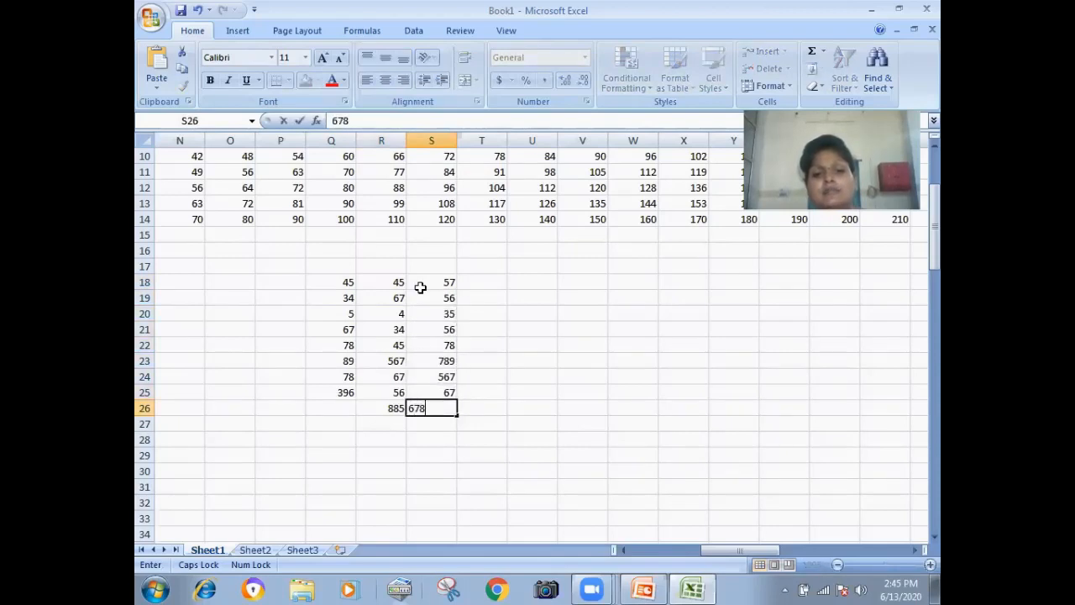
pyautogui.press('Return')
pyautogui.write('678')
pyautogui.press('Return')
pyautogui.write('67')
pyautogui.press('Return')
pyautogui.write('567')
pyautogui.press('Return')
pyautogui.write('567')
pyautogui.press('Return')
pyautogui.write('56')
pyautogui.press('Return')
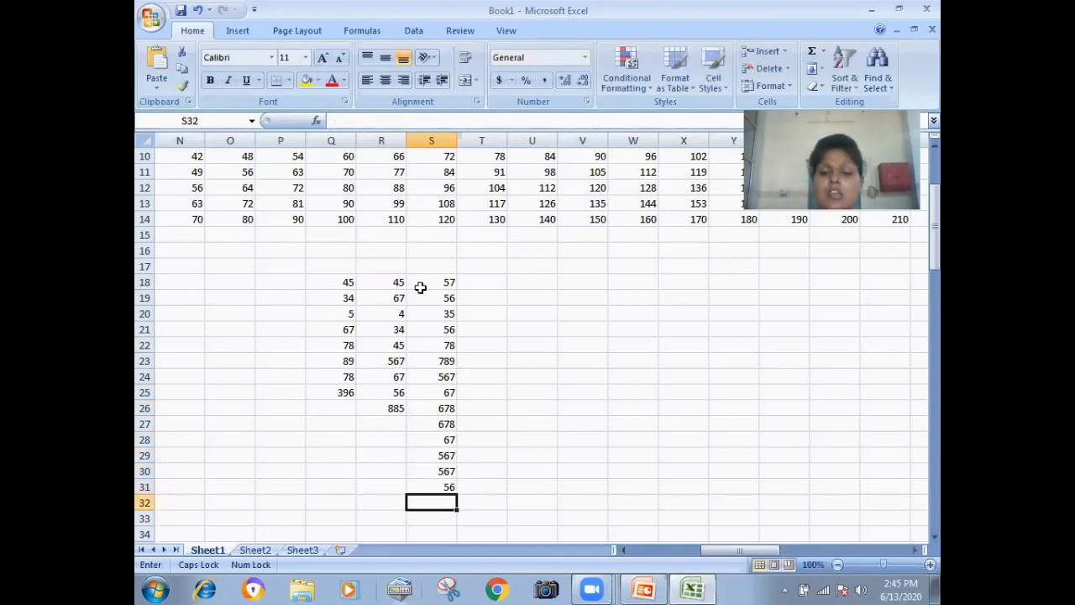
# Add only three selected cells of the column in S32 with the formula =S20+S23+S29 and review it.
pyautogui.write('=')
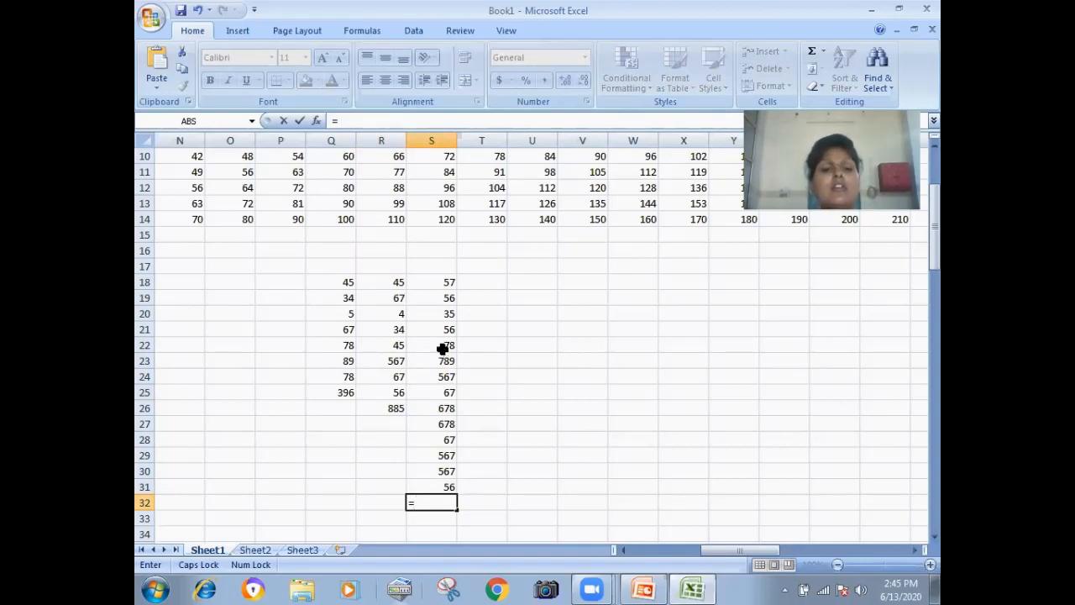
pyautogui.click(436, 312)
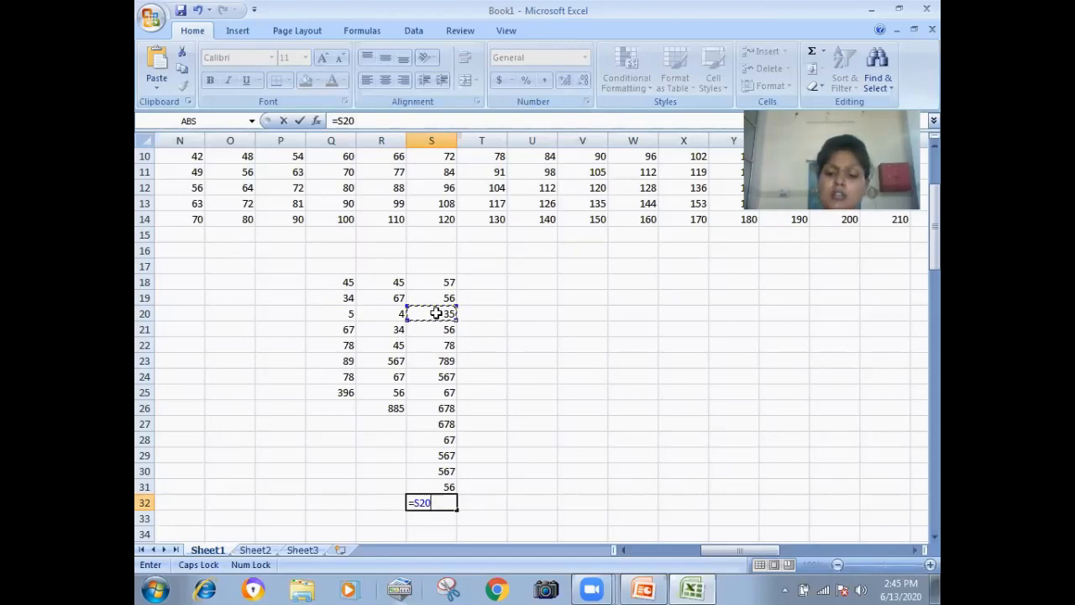
pyautogui.write('+')
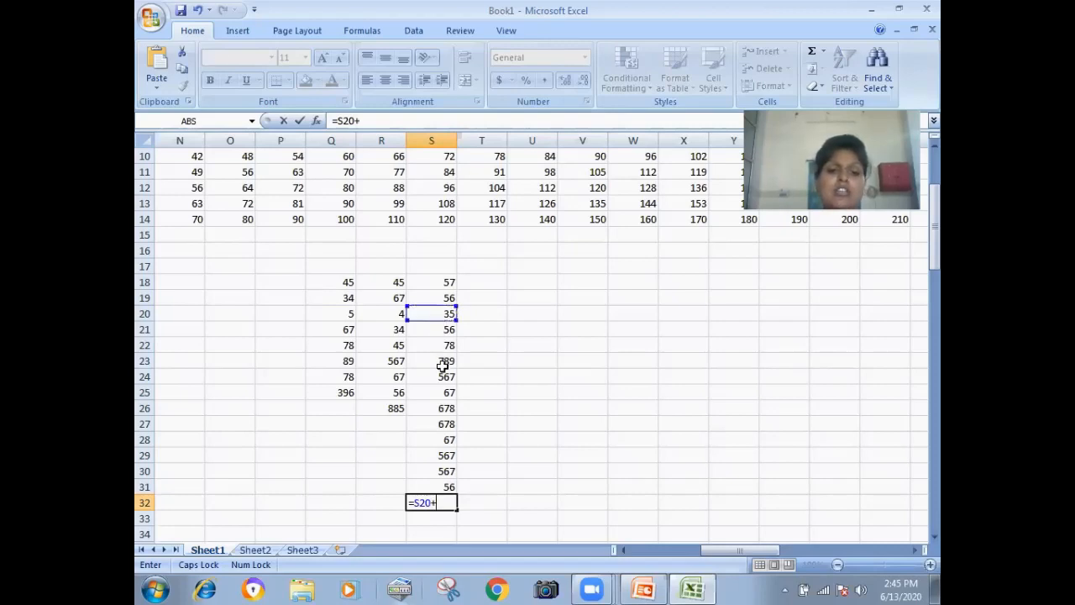
pyautogui.click(442, 364)
pyautogui.write('+')
pyautogui.click(443, 453)
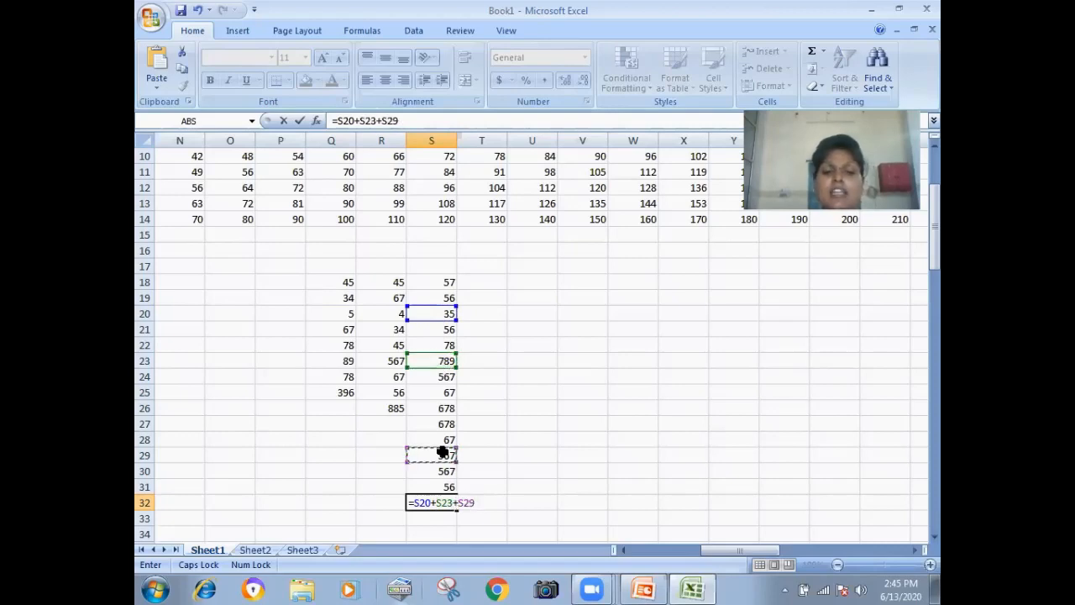
pyautogui.press('Return')
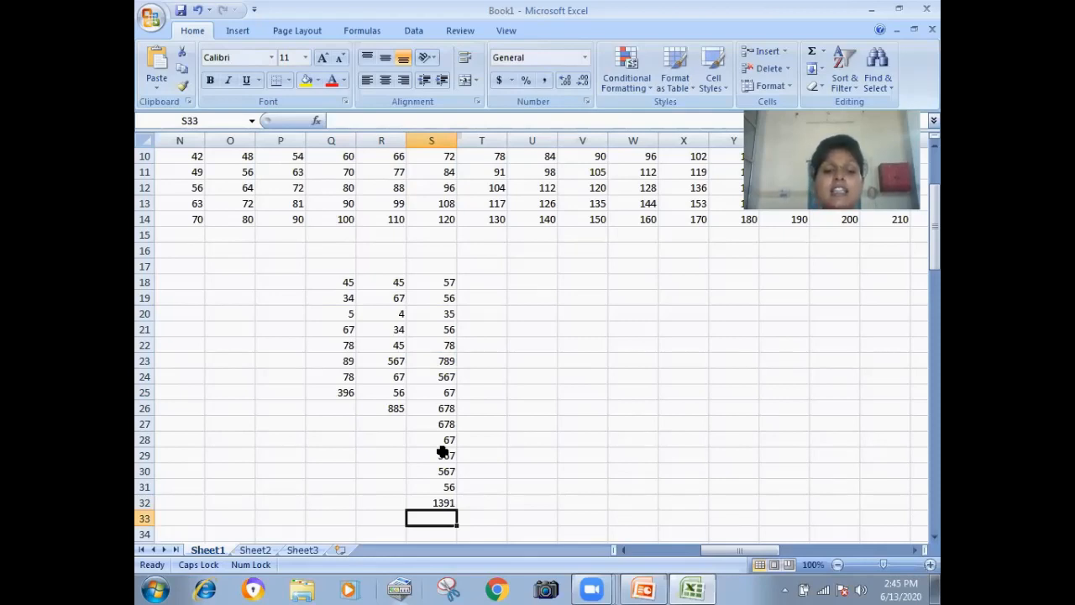
pyautogui.press('Up')
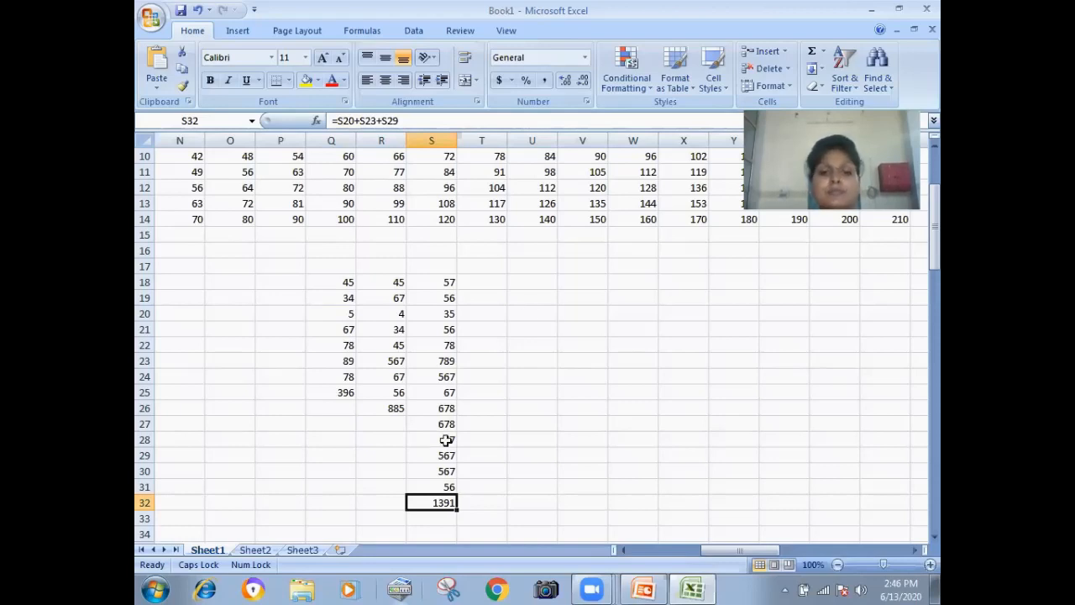
# Enter 556, 67, 4, 5, 67, 67, 6, 56 and 56 in cells T18:T26 and total them in T27 with AutoSum.
pyautogui.click(474, 283)
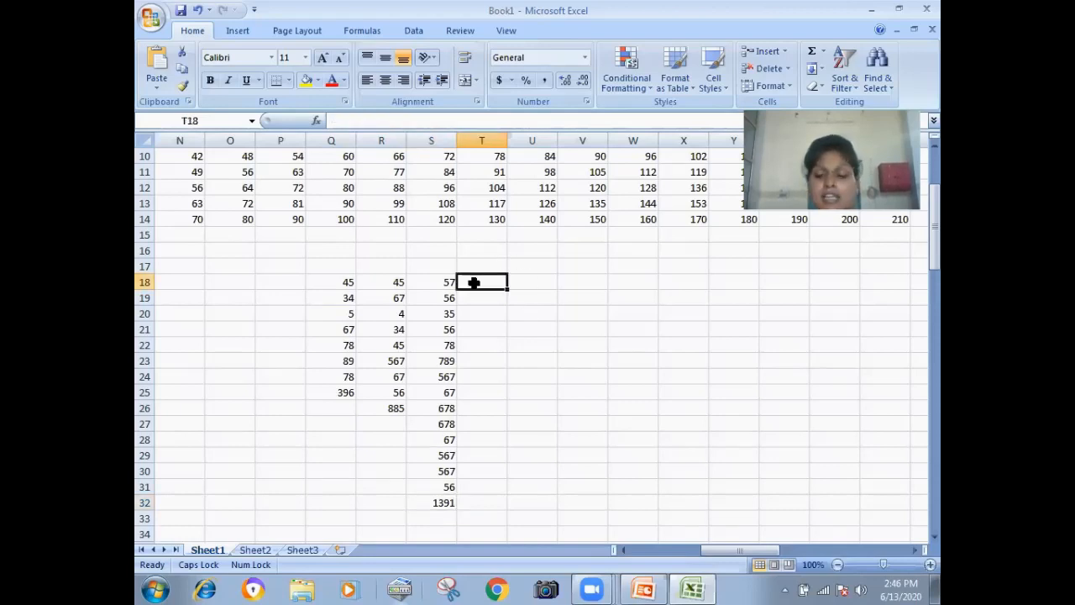
pyautogui.write('556')
pyautogui.press('Return')
pyautogui.write('67')
pyautogui.press('Return')
pyautogui.write('4')
pyautogui.press('Return')
pyautogui.write('67')
pyautogui.press('Return')
pyautogui.write('67')
pyautogui.press('Return')
pyautogui.write('6')
pyautogui.press('Return')
pyautogui.write('56')
pyautogui.press('Return')
pyautogui.write('56')
pyautogui.press('Return')
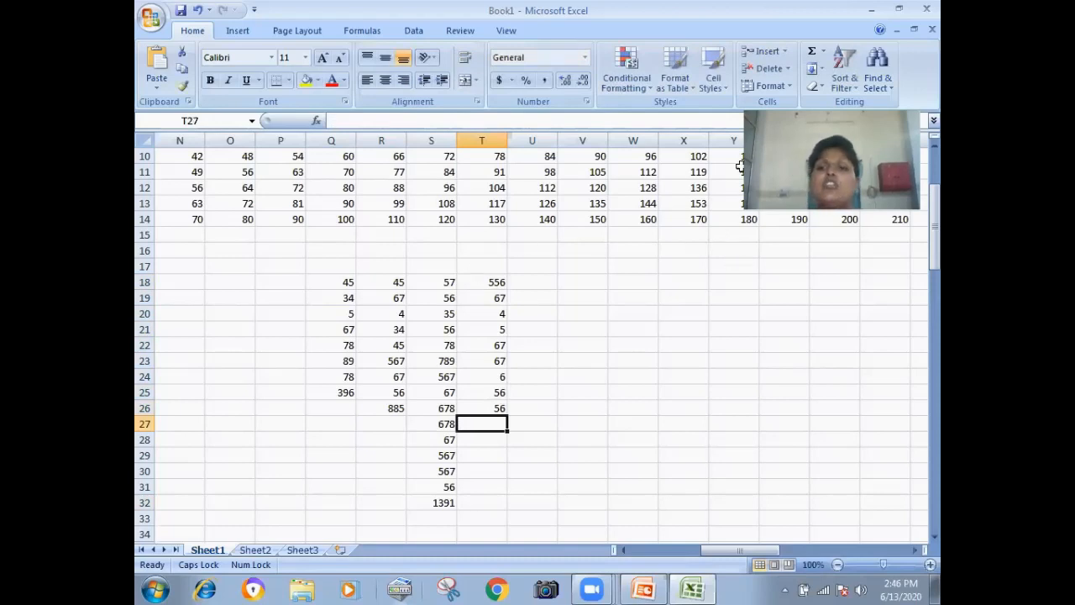
pyautogui.click(812, 55)
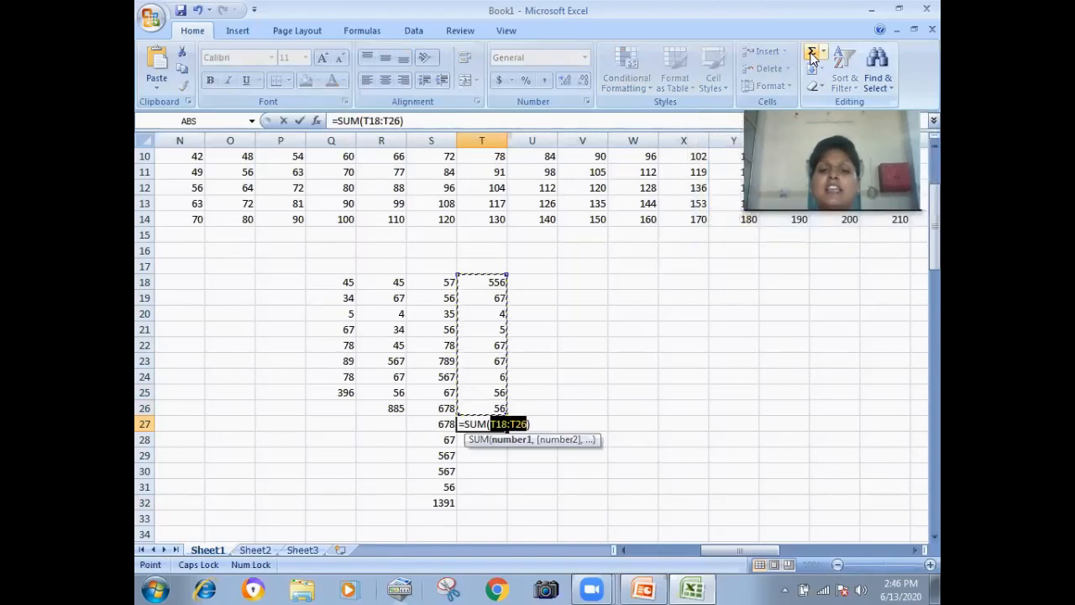
pyautogui.press('Return')
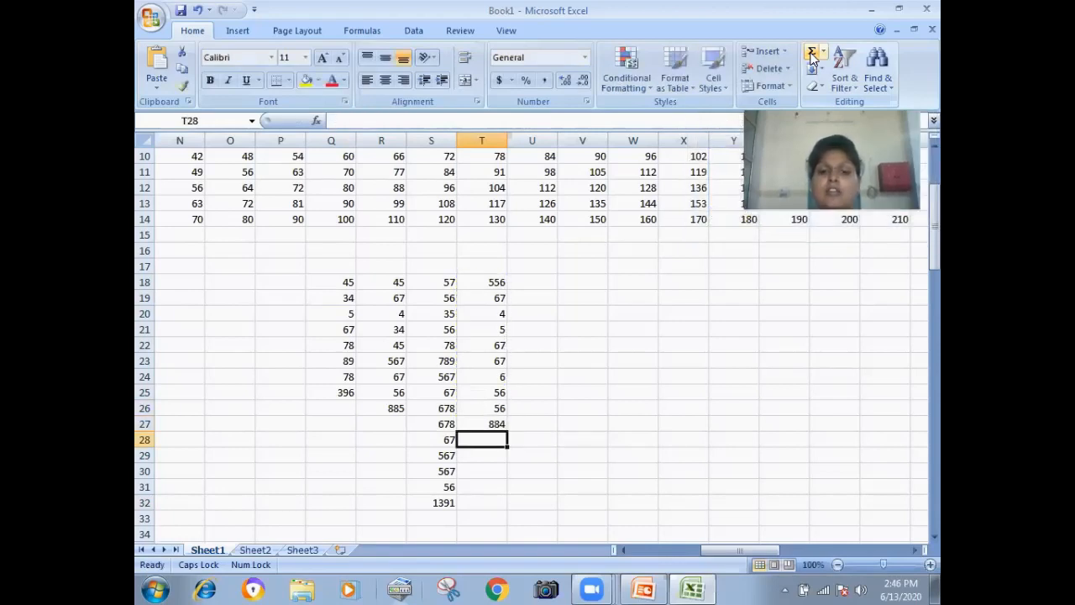
# Enter 56, 67, 67, 45, 45, 56, 456, 456, 56 and 56 in cells U18:U27.
pyautogui.press('Right')
pyautogui.press('Up')
pyautogui.press('Up')
pyautogui.press('Up')
pyautogui.press('Up')
pyautogui.press('Up')
pyautogui.press('Up')
pyautogui.press('Up')
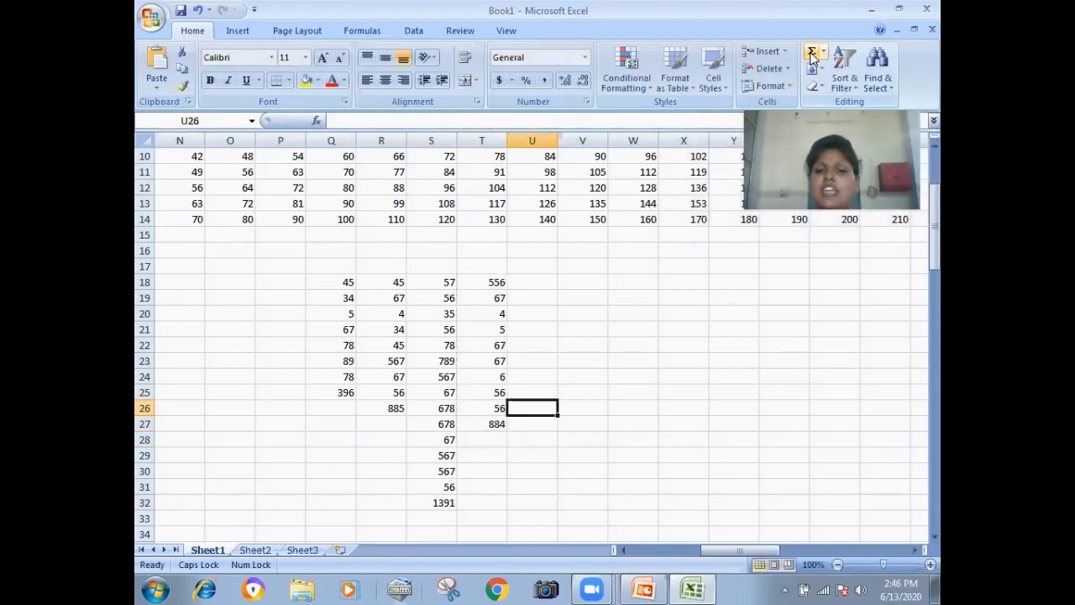
pyautogui.press('Up')
pyautogui.press('Up')
pyautogui.press('Up')
pyautogui.press('Up')
pyautogui.press('Down')
pyautogui.write('56')
pyautogui.press('Return')
pyautogui.write('67')
pyautogui.press('Return')
pyautogui.write('67')
pyautogui.press('Return')
pyautogui.write('45 45')
pyautogui.press('Return')
pyautogui.write('56')
pyautogui.press('Return')
pyautogui.write('456')
pyautogui.press('Return')
pyautogui.write('456')
pyautogui.press('Return')
pyautogui.write('56')
pyautogui.press('Return')
pyautogui.write('56')
pyautogui.press('Return')
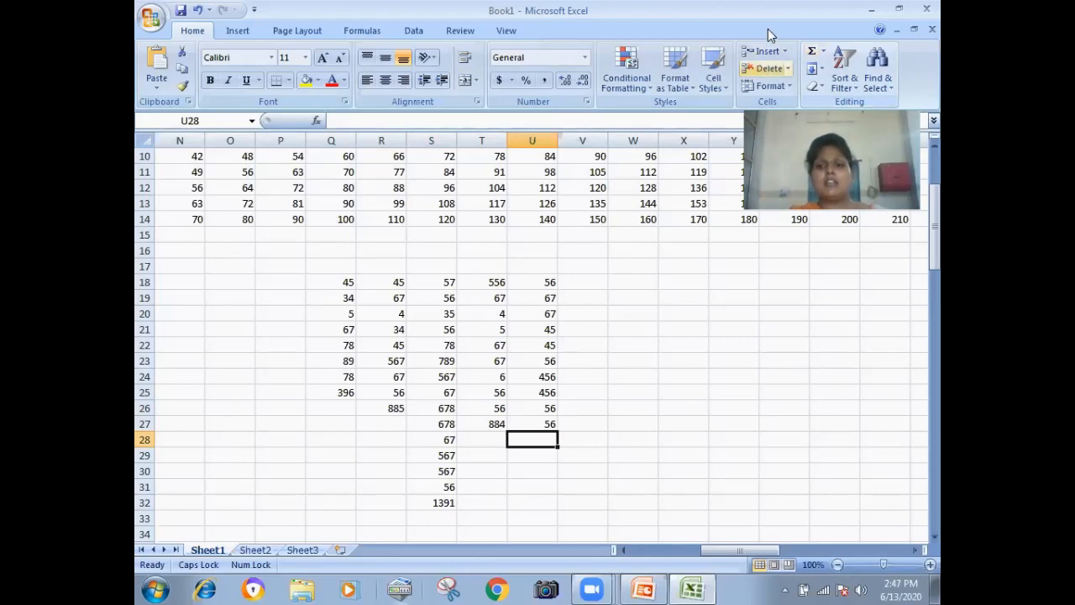
# Check the status bar sum for the range U18:U27 and inspect the formulas in T27 and S32.
pyautogui.moveTo(545, 283); pyautogui.dragTo(548, 424)
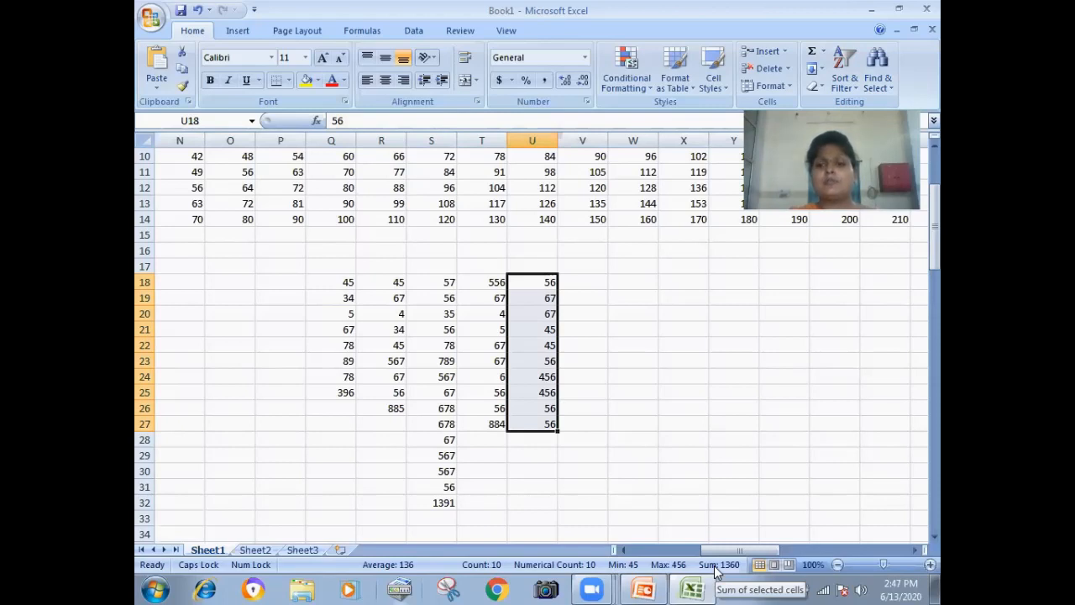
pyautogui.click(613, 421)
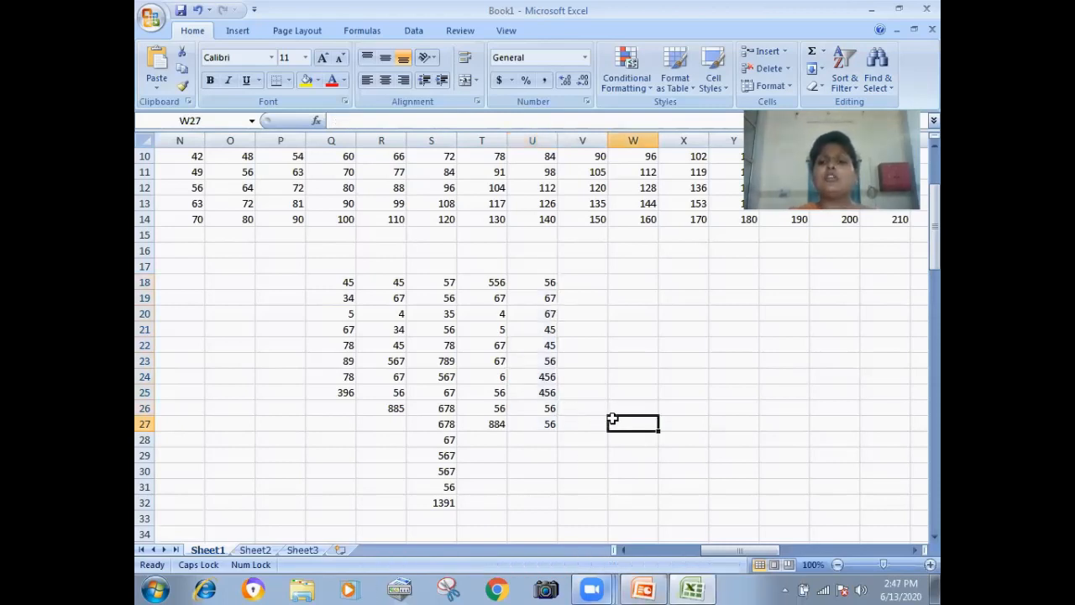
pyautogui.click(537, 429)
pyautogui.click(492, 424)
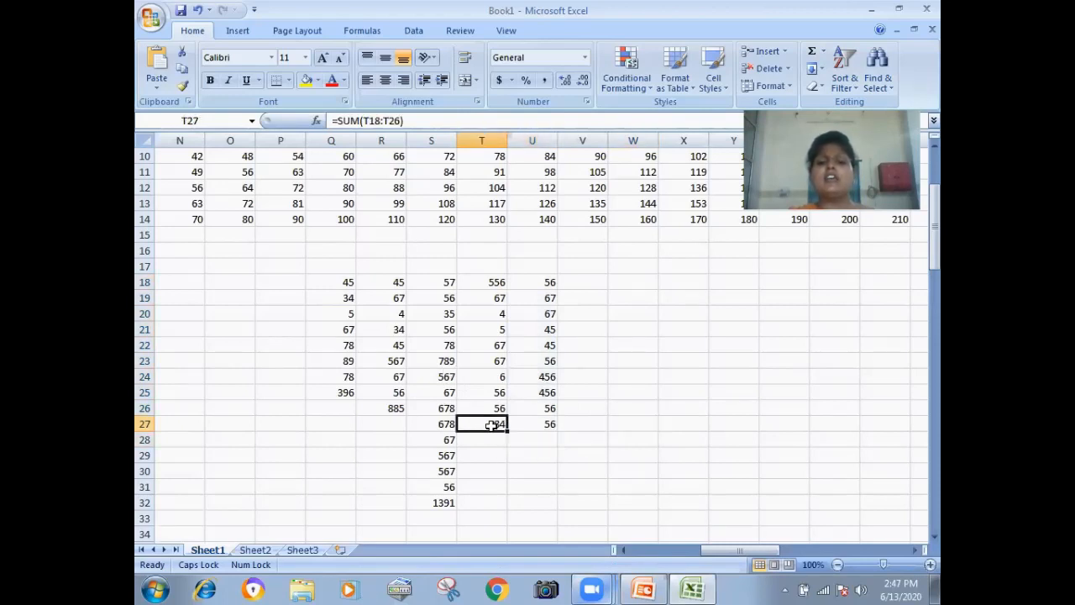
pyautogui.click(444, 504)
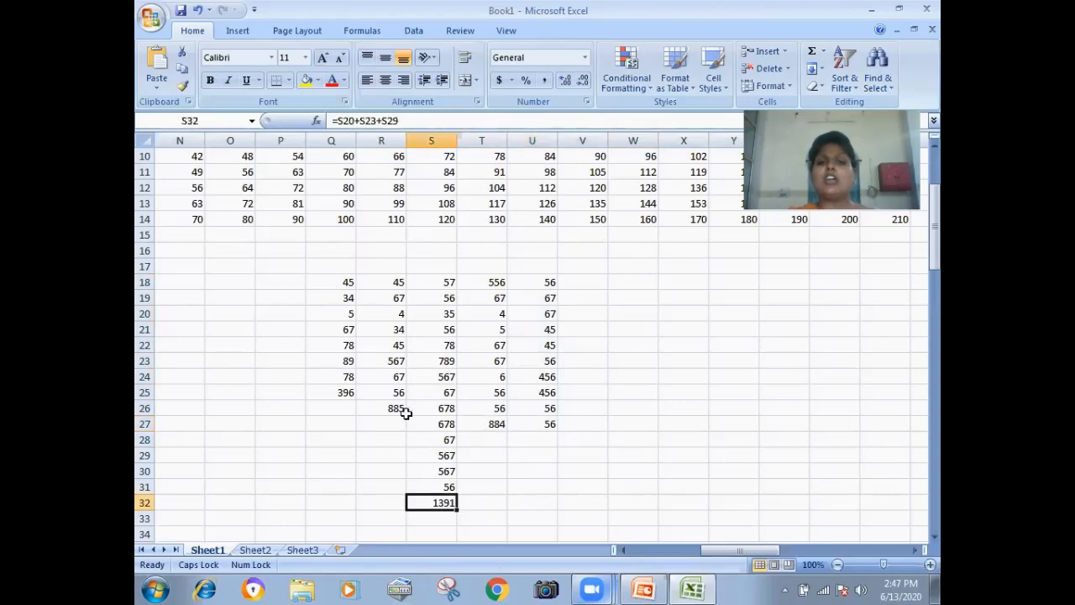
pyautogui.click(426, 118)
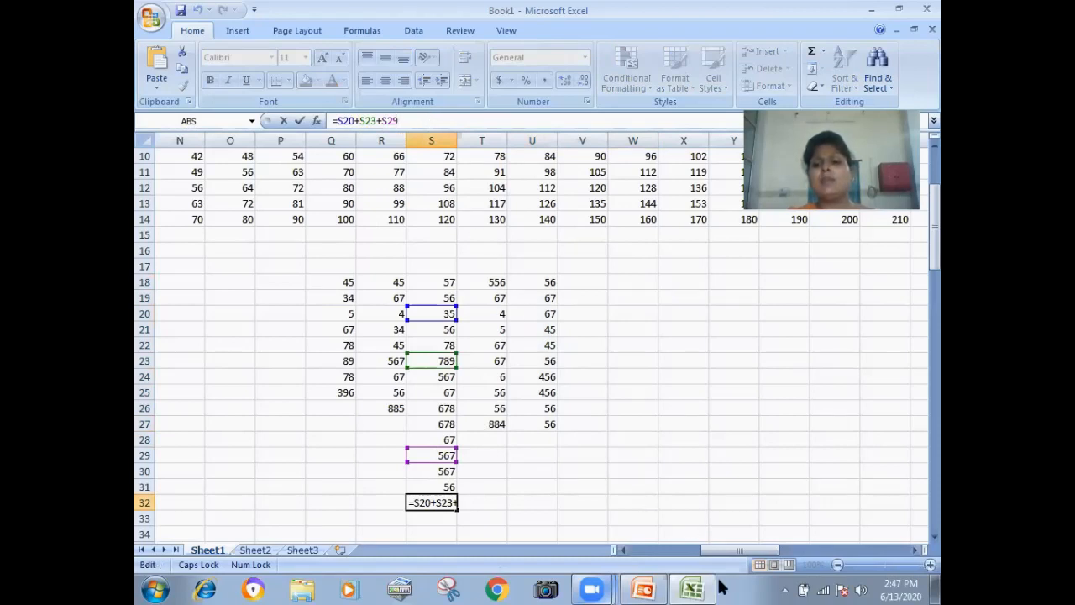
pyautogui.click(662, 330)
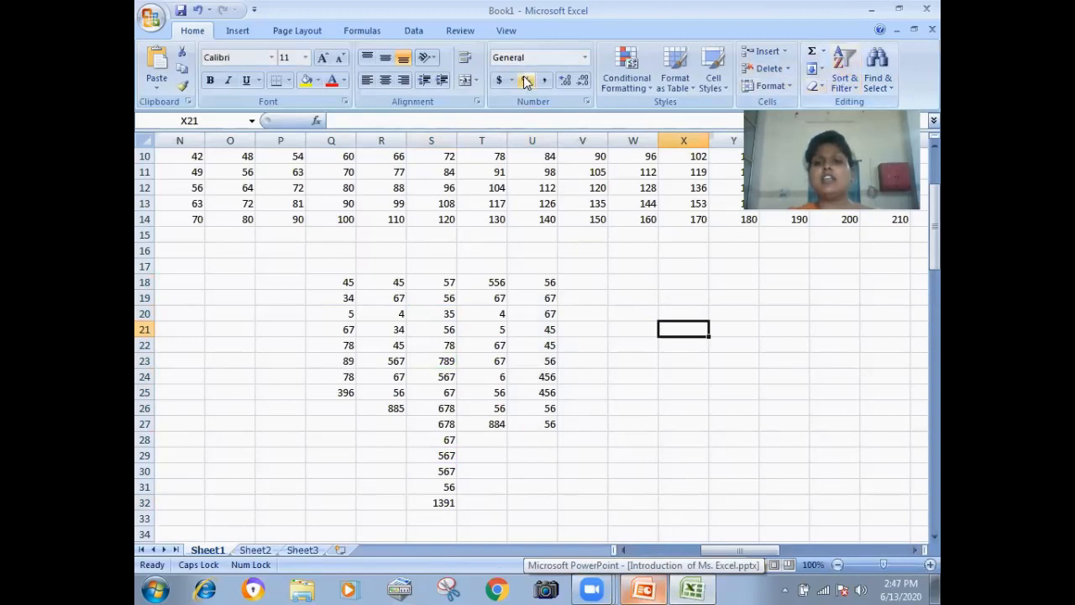
# Enter 345, 456, 4, 34, 234, 345, 456, 56, 56, 456, 56, 456, 456, 456 and 45 in O34:O48 and total them in O49 with AutoSum.
pyautogui.click(376, 32)
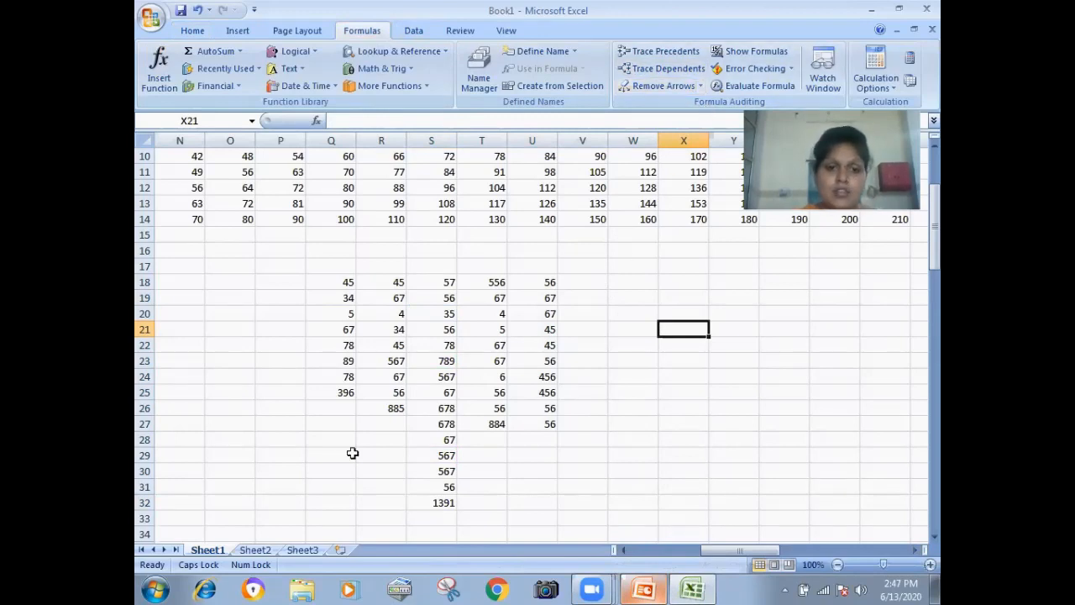
pyautogui.moveTo(934, 244); pyautogui.dragTo(939, 314)
pyautogui.click(239, 189)
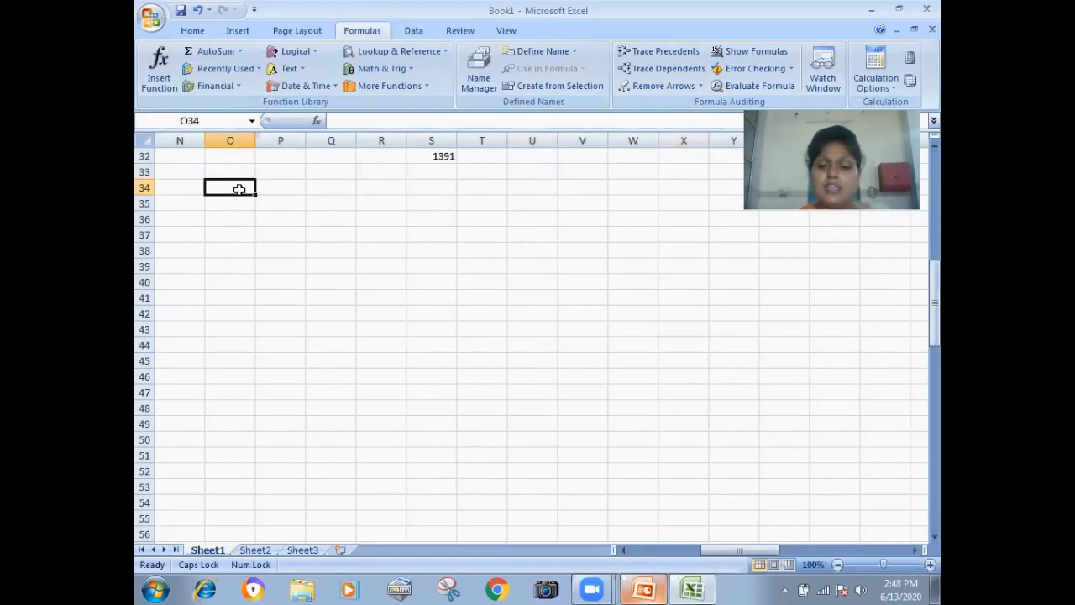
pyautogui.write('45')
pyautogui.press('Return')
pyautogui.write('456')
pyautogui.press('Return')
pyautogui.write('4')
pyautogui.press('Return')
pyautogui.write('34')
pyautogui.press('Return')
pyautogui.write('234')
pyautogui.press('Return')
pyautogui.write('345')
pyautogui.press('Return')
pyautogui.write('456')
pyautogui.press('Return')
pyautogui.write('56')
pyautogui.press('Return')
pyautogui.write('56')
pyautogui.press('Return')
pyautogui.write('456')
pyautogui.press('Return')
pyautogui.write('56')
pyautogui.press('Return')
pyautogui.write('456')
pyautogui.press('Return')
pyautogui.write('456')
pyautogui.press('Return')
pyautogui.write('456')
pyautogui.press('Return')
pyautogui.write('45')
pyautogui.press('Return')
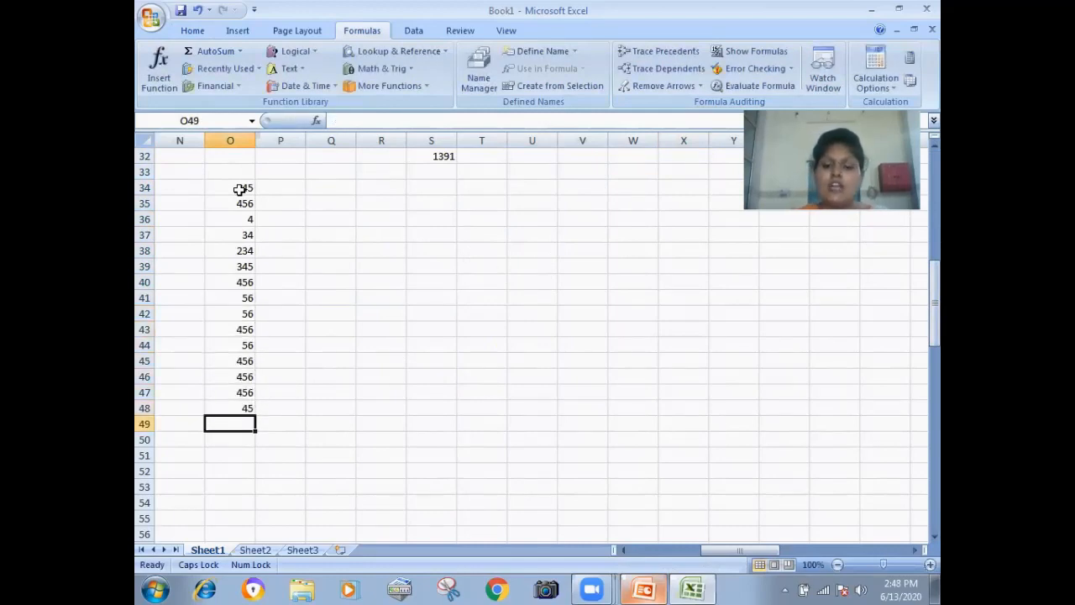
pyautogui.hotkey('alt', '=')
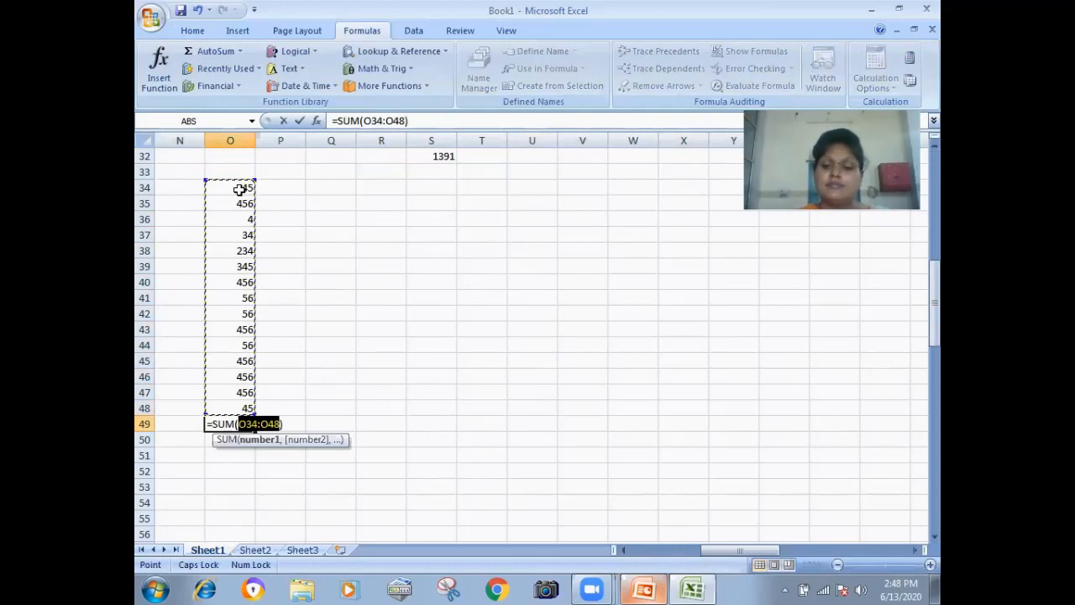
pyautogui.press('Return')
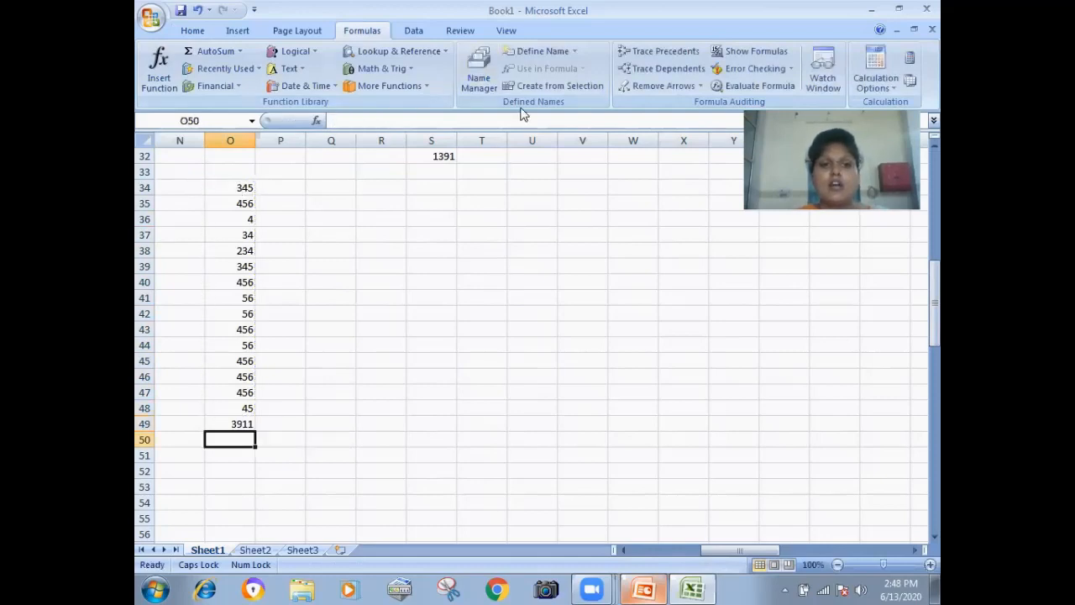
# Enter 56, 56, 56, 45, 456, 345, 56, 56, 567, 67, 56, 56, 456, 45 and 54645 in T34:T48 and total them in T49 with AutoSum.
pyautogui.click(471, 176)
pyautogui.press('Down')
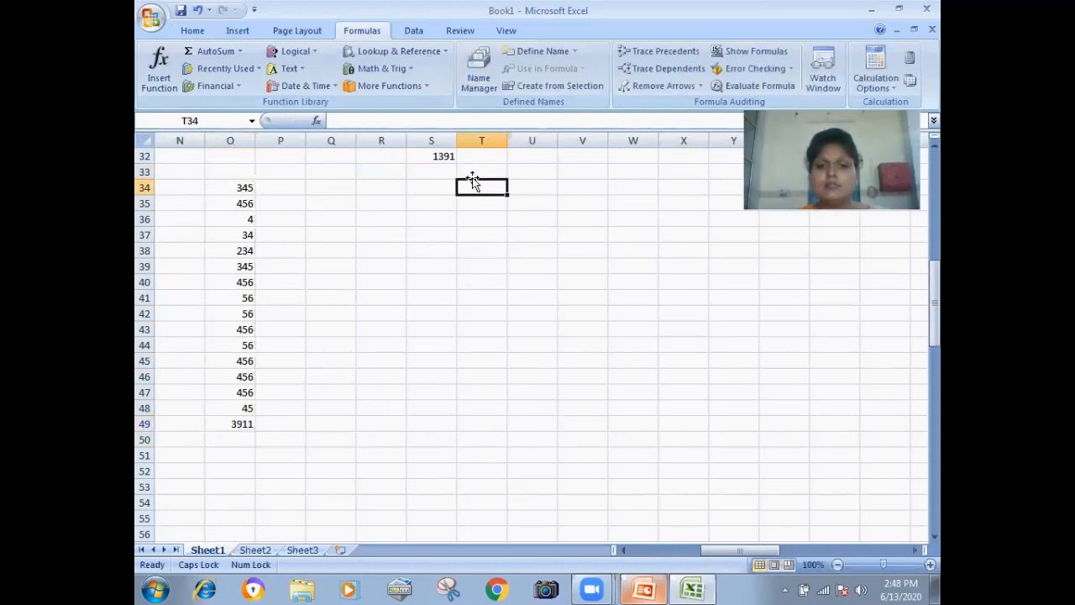
pyautogui.write('56')
pyautogui.press('Return')
pyautogui.write('56')
pyautogui.press('Return')
pyautogui.write('56')
pyautogui.press('Return')
pyautogui.write('45')
pyautogui.press('Return')
pyautogui.write('456')
pyautogui.press('Return')
pyautogui.write('345')
pyautogui.press('Return')
pyautogui.write('56')
pyautogui.press('Return')
pyautogui.write('56')
pyautogui.press('Return')
pyautogui.write('567 67 56 56 456 45')
pyautogui.press('Return')
pyautogui.write('54645')
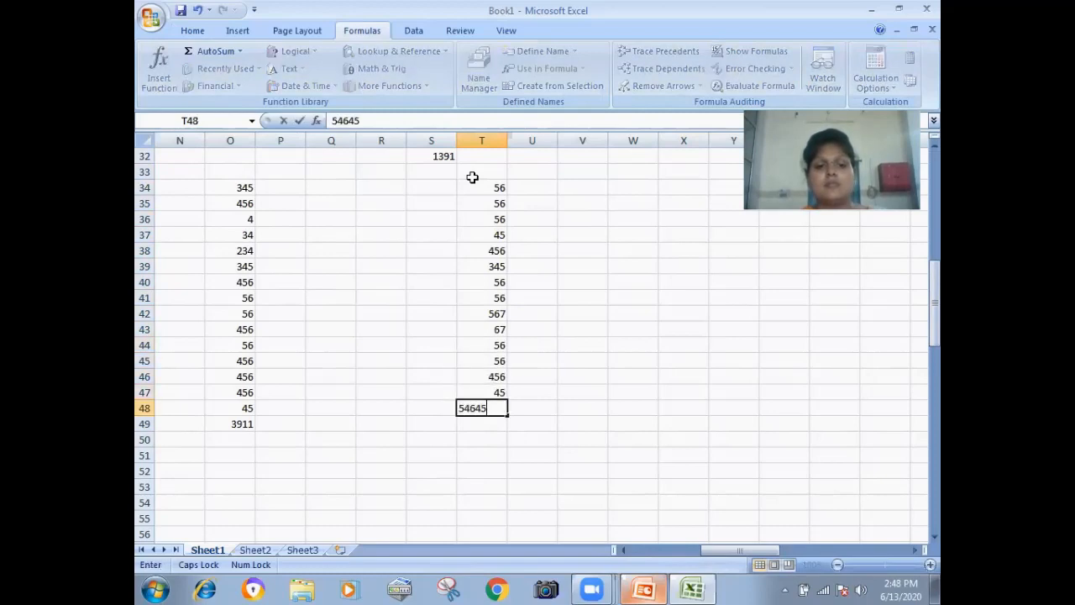
pyautogui.press('Return')
pyautogui.hotkey('alt', '=')
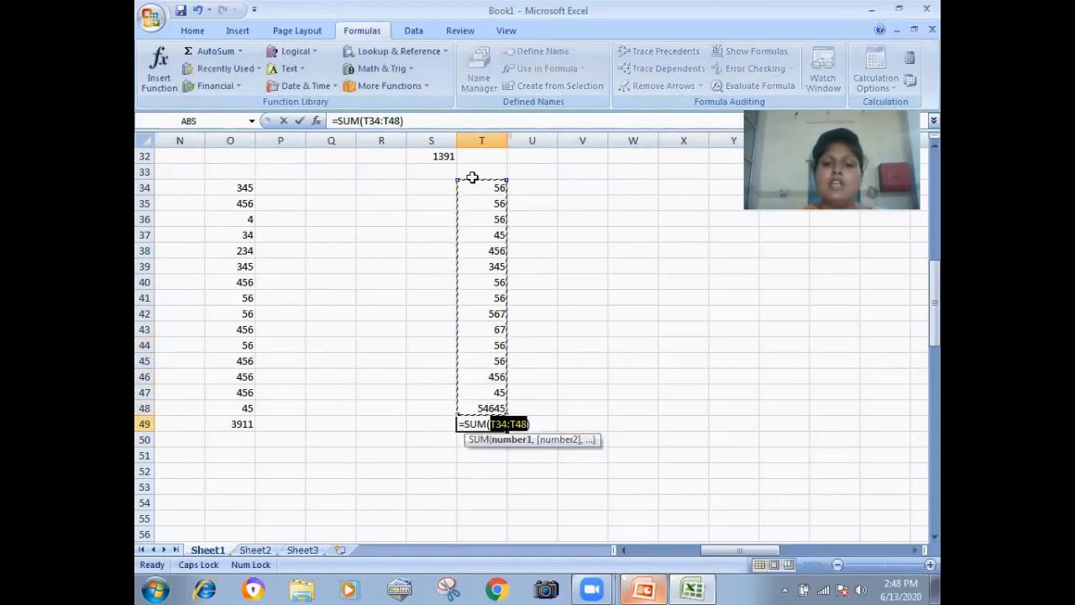
pyautogui.press('Return')
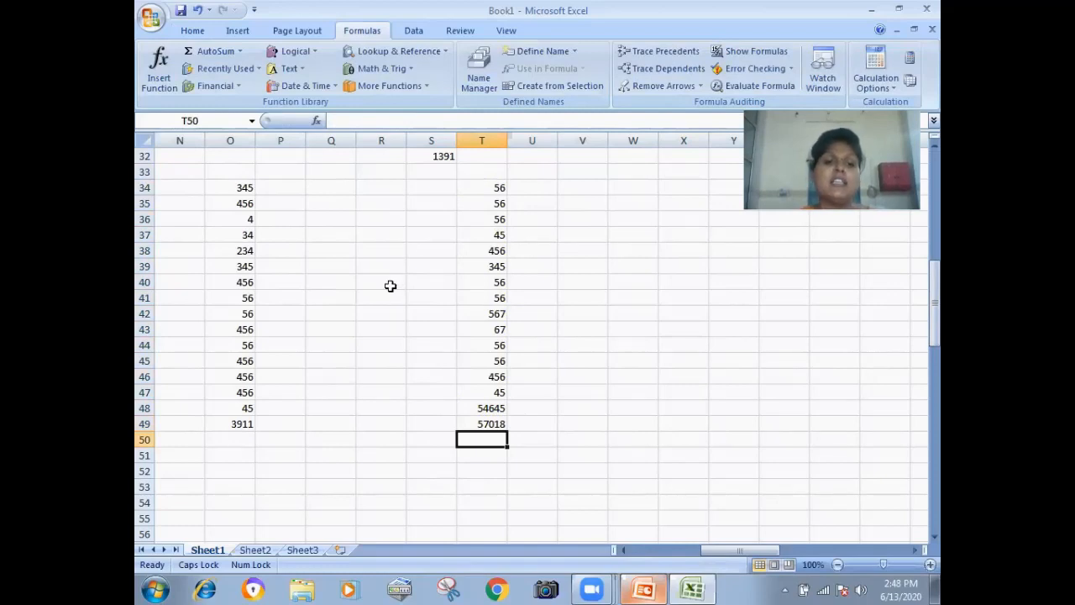
# Add individual cells from both columns in R42 with the formula =O40+O45+T37+T46+T39.
pyautogui.click(368, 312)
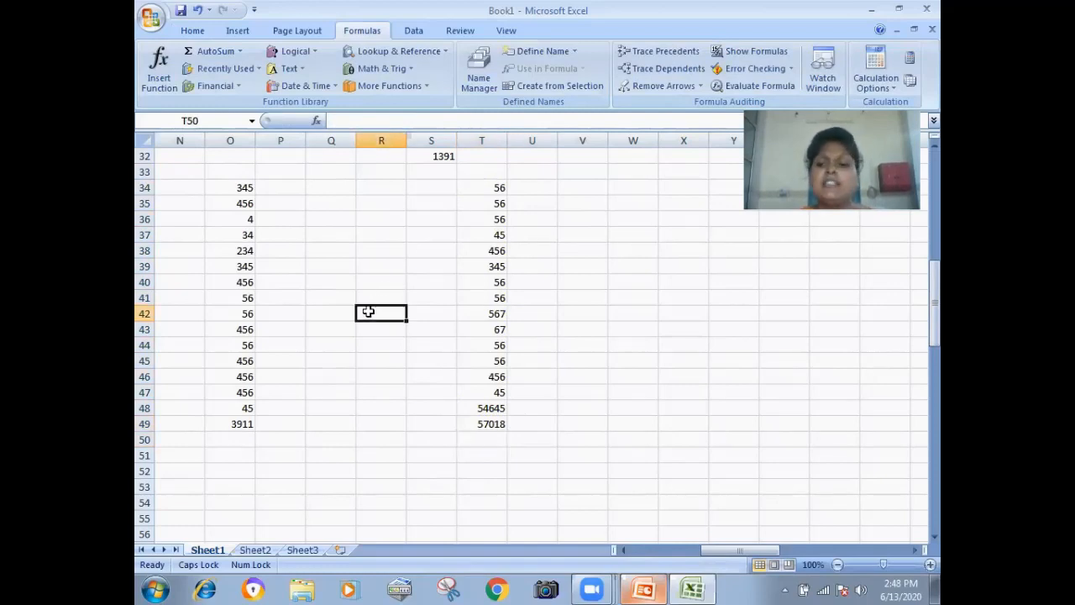
pyautogui.write('=')
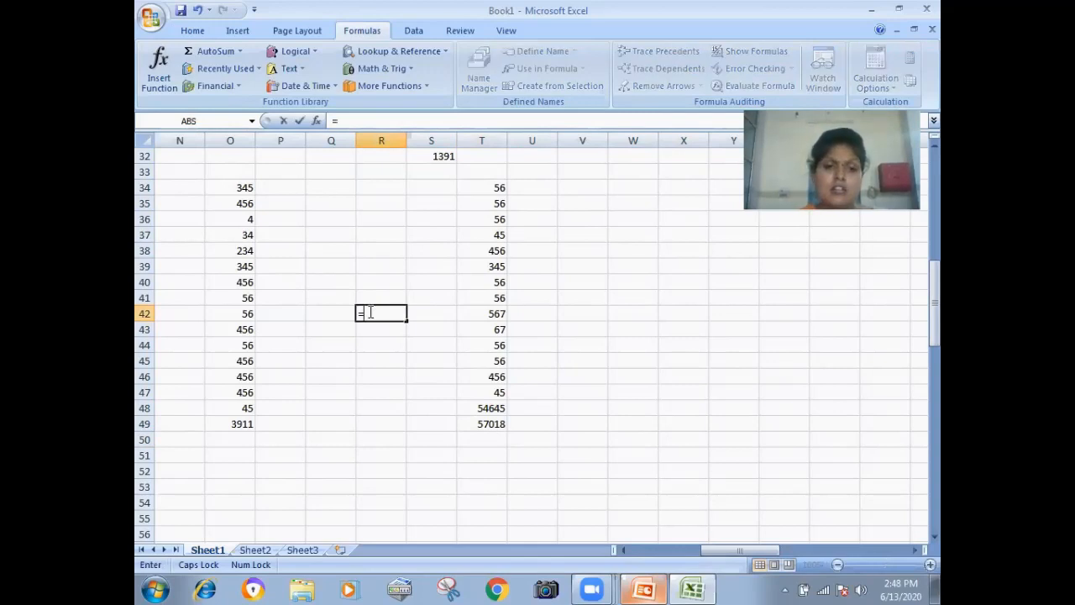
pyautogui.click(240, 279)
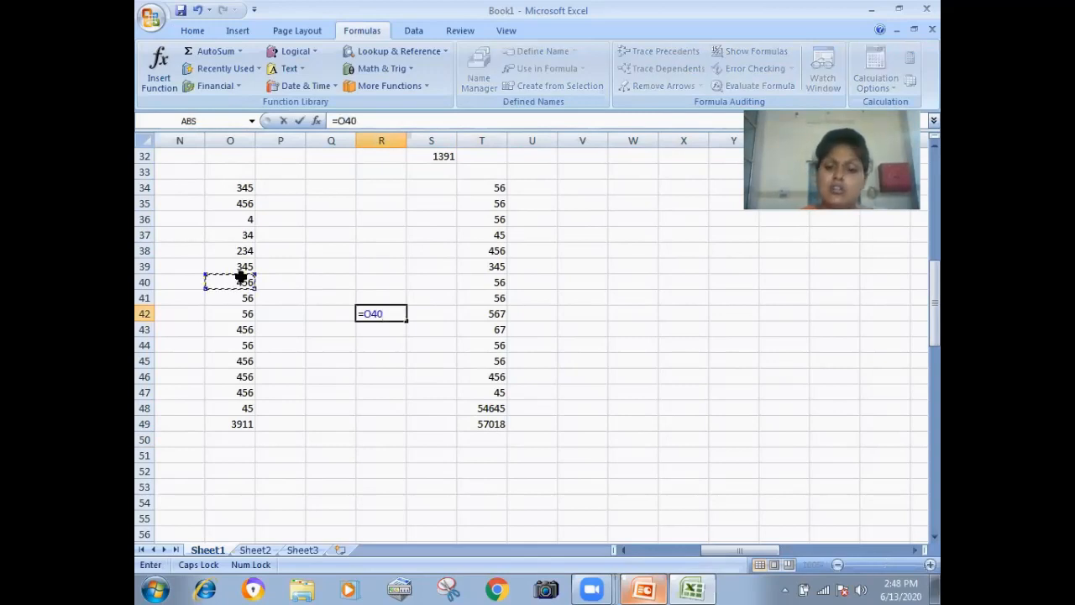
pyautogui.write('+')
pyautogui.click(238, 356)
pyautogui.write('+')
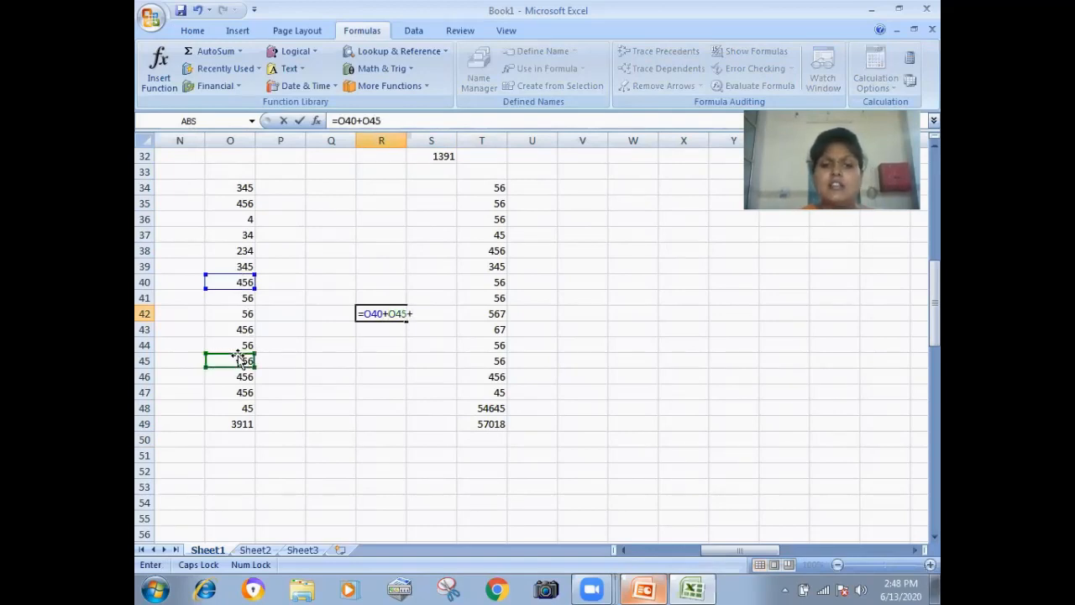
pyautogui.click(472, 234)
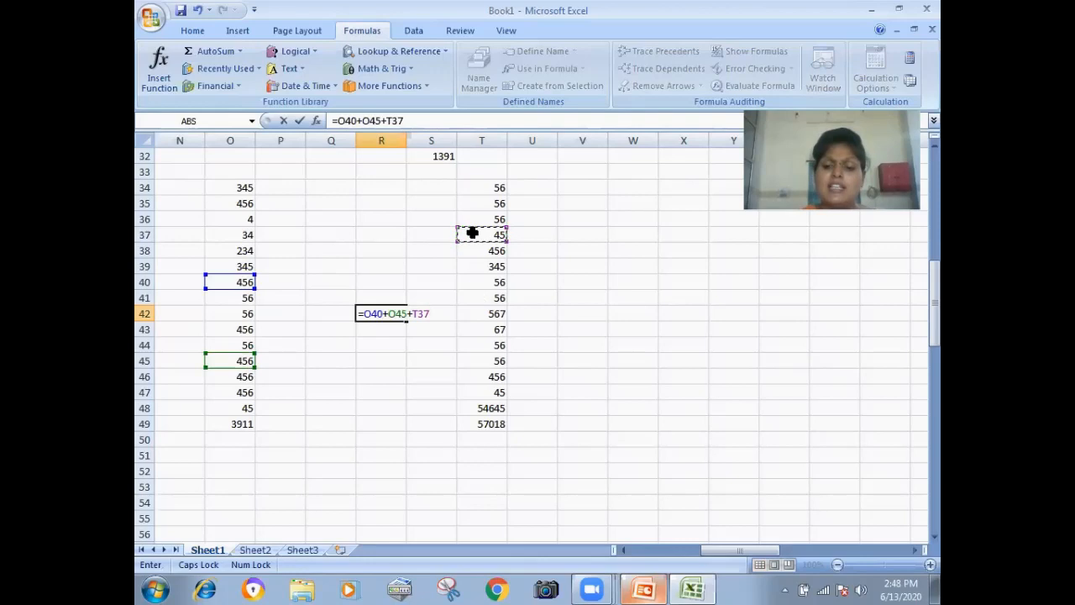
pyautogui.write('+')
pyautogui.click(496, 380)
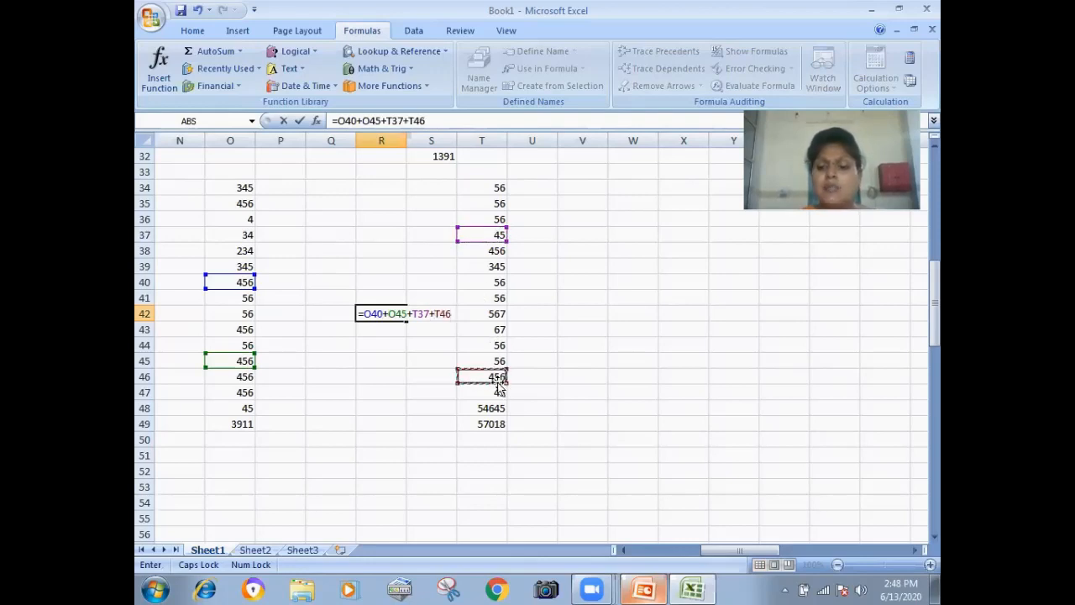
pyautogui.write('+')
pyautogui.click(489, 265)
pyautogui.press('Return')
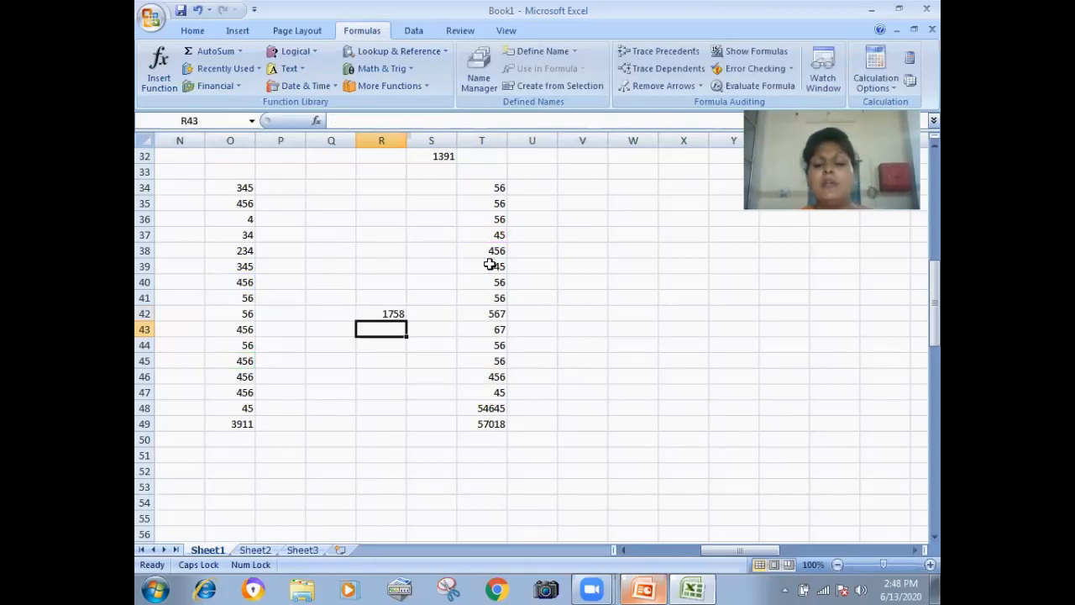
# Trace the precedents of the formula in R42 and the dependents of cell O34.
pyautogui.press('Up')
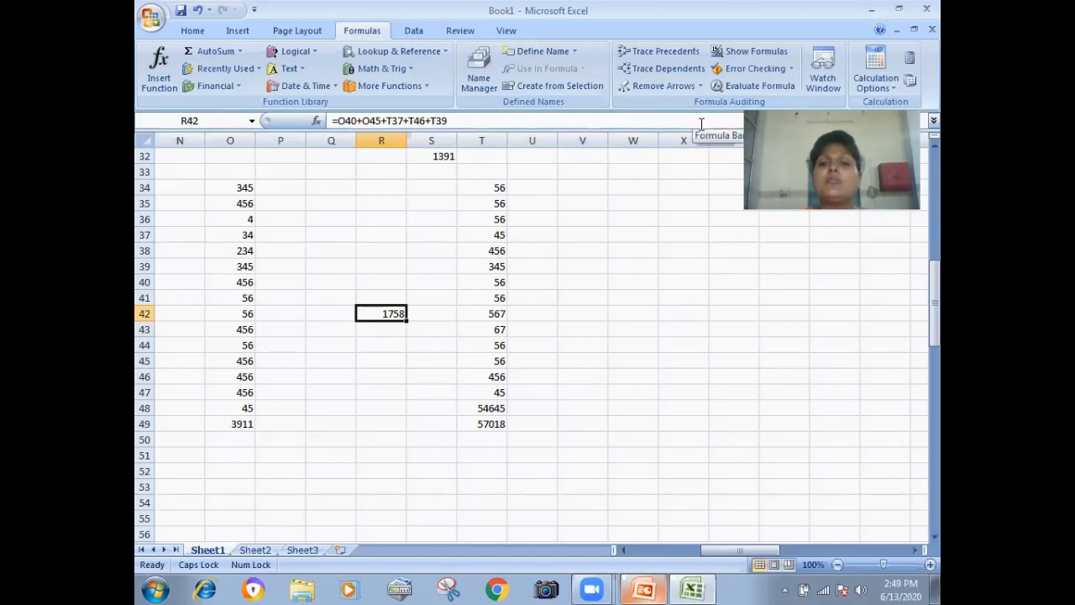
pyautogui.click(654, 52)
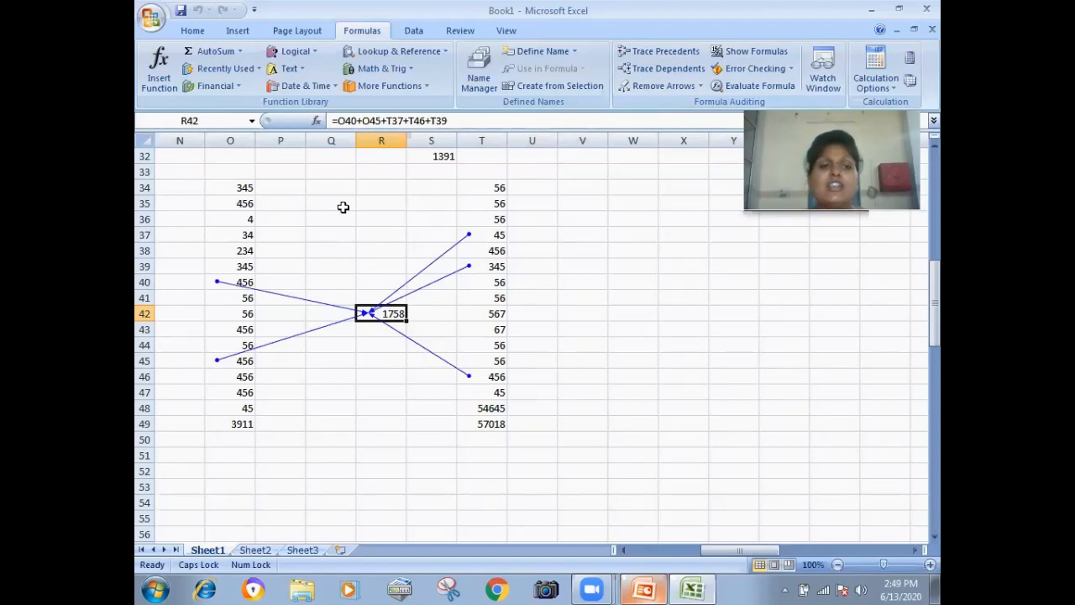
pyautogui.click(244, 187)
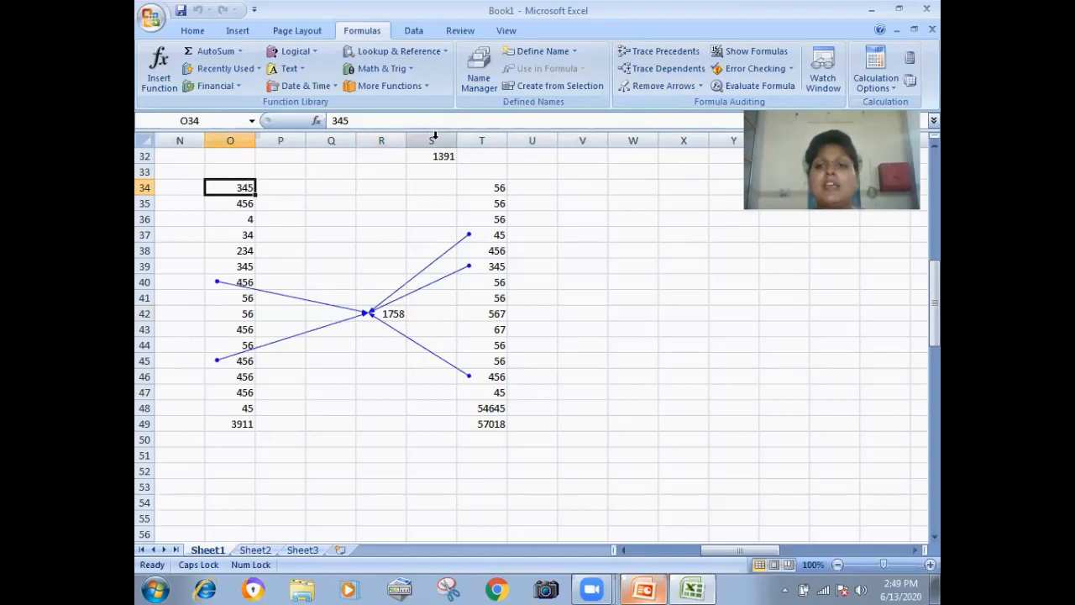
pyautogui.click(657, 72)
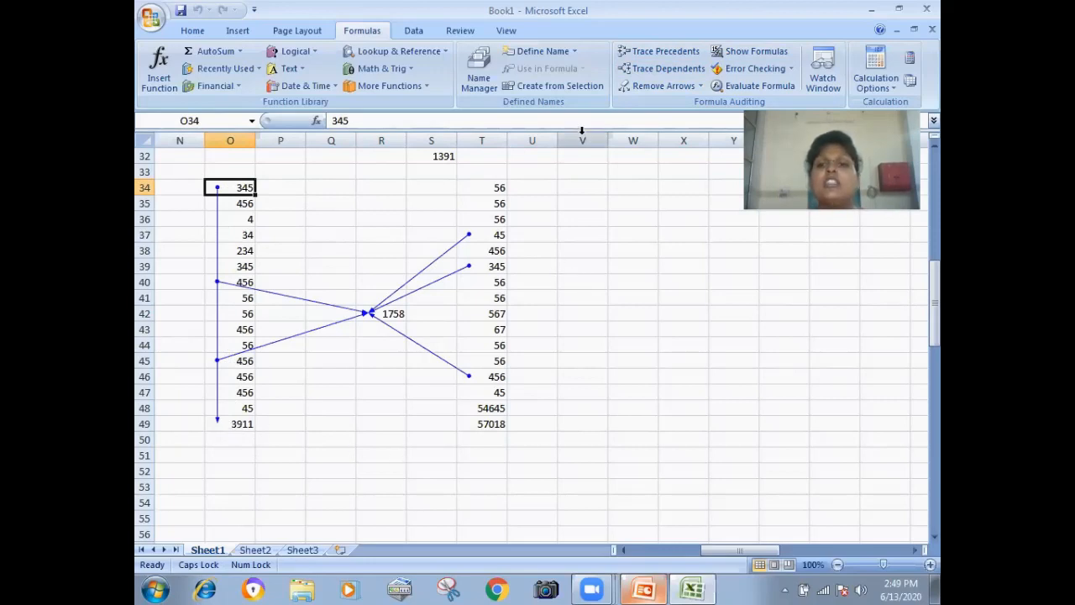
# Remove all the tracing arrows from the sheet at once.
pyautogui.click(699, 86)
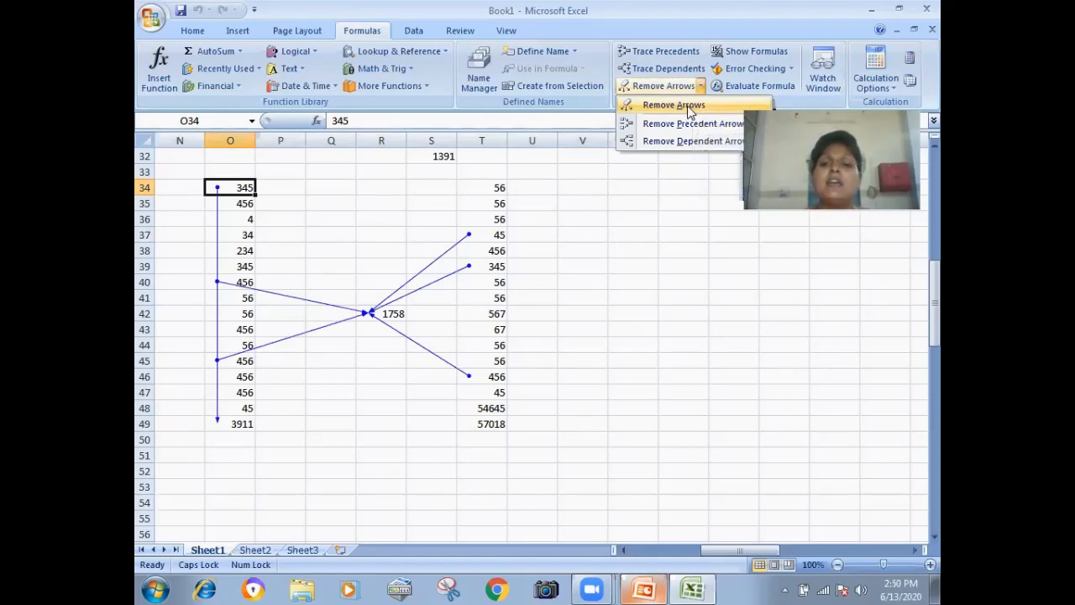
pyautogui.click(692, 107)
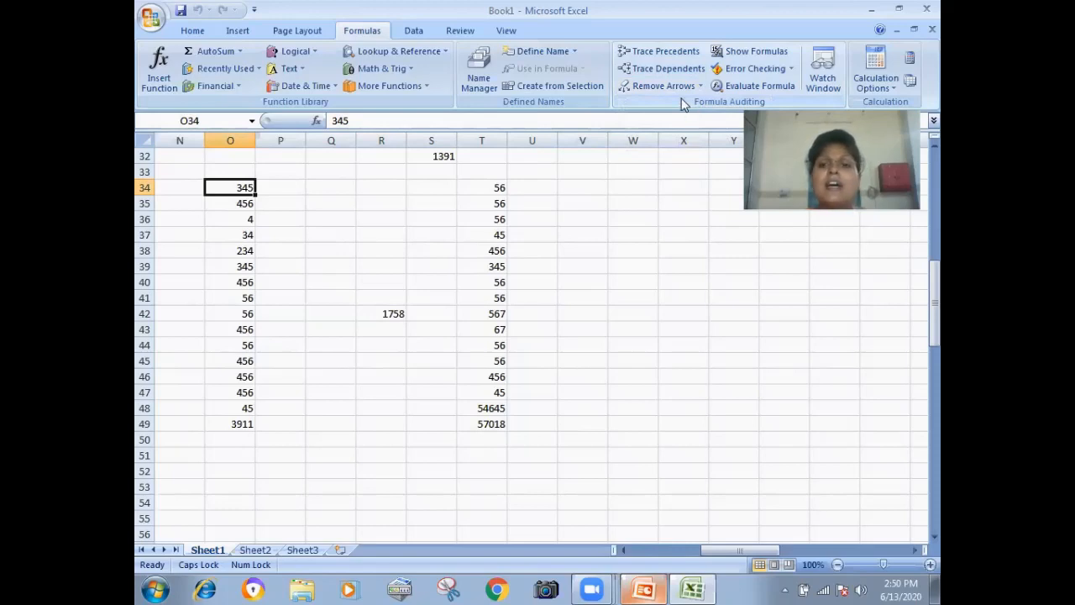
# Trace the dependents of cell T41 and the precedents of the formula in R42.
pyautogui.click(476, 302)
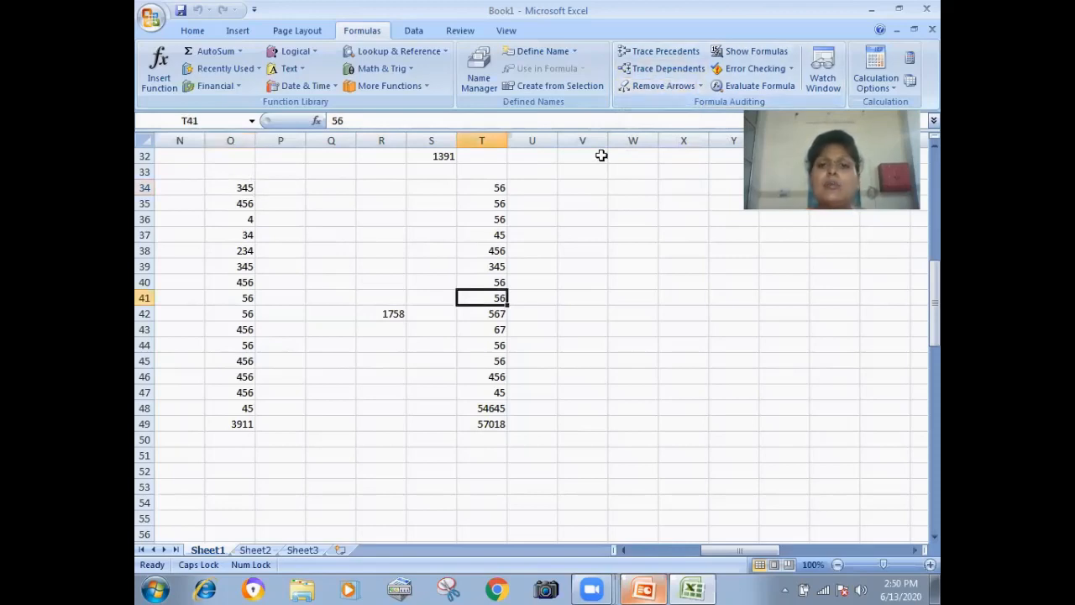
pyautogui.click(648, 71)
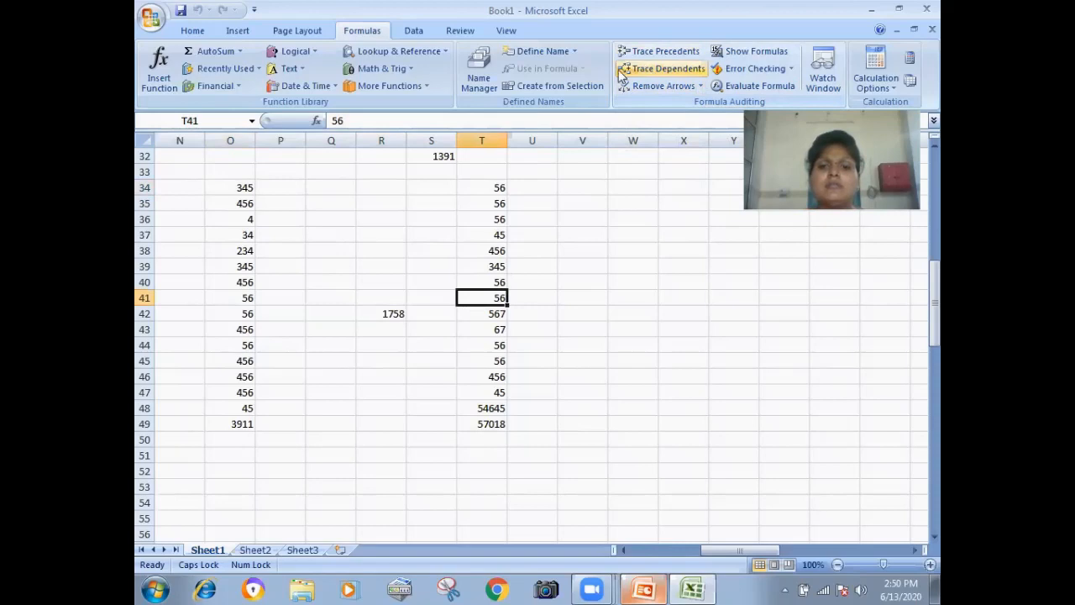
pyautogui.click(380, 311)
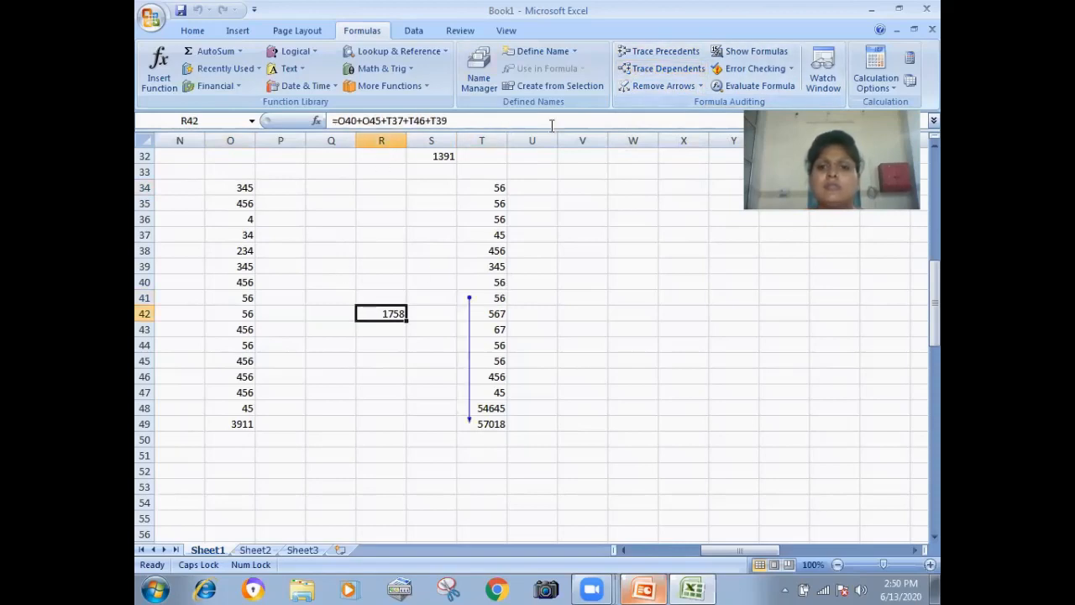
pyautogui.click(662, 52)
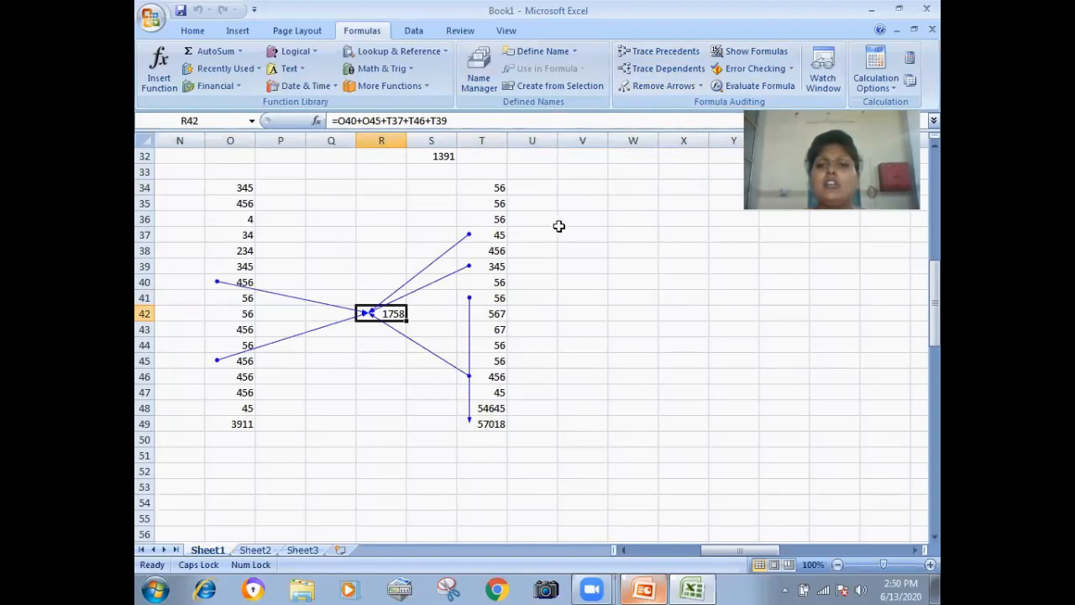
# Remove only the precedent arrows of R42, and remove the dependent arrows of T41 separately.
pyautogui.click(700, 86)
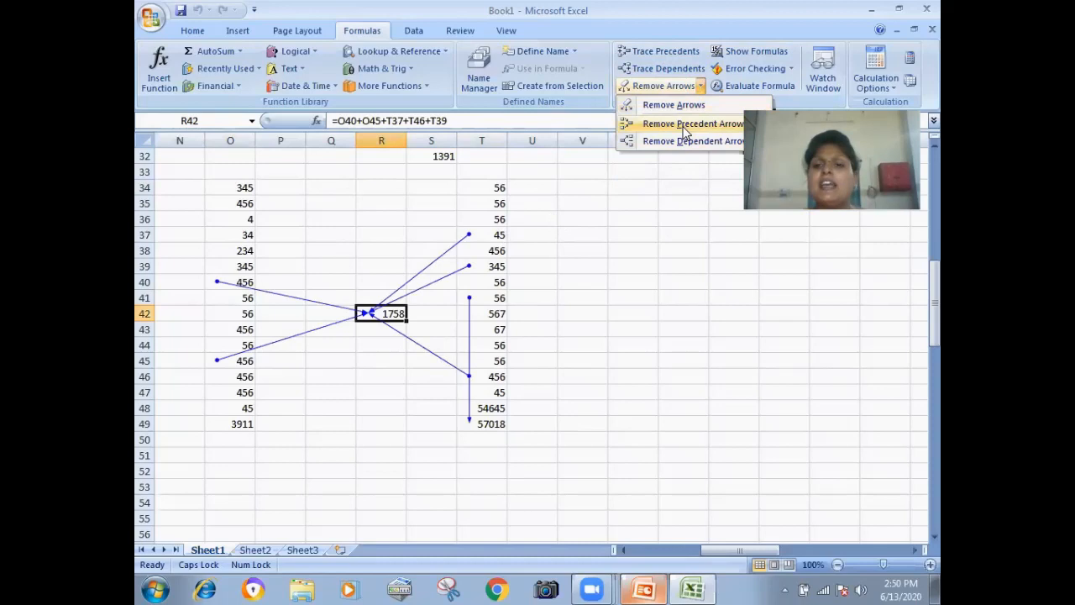
pyautogui.click(686, 126)
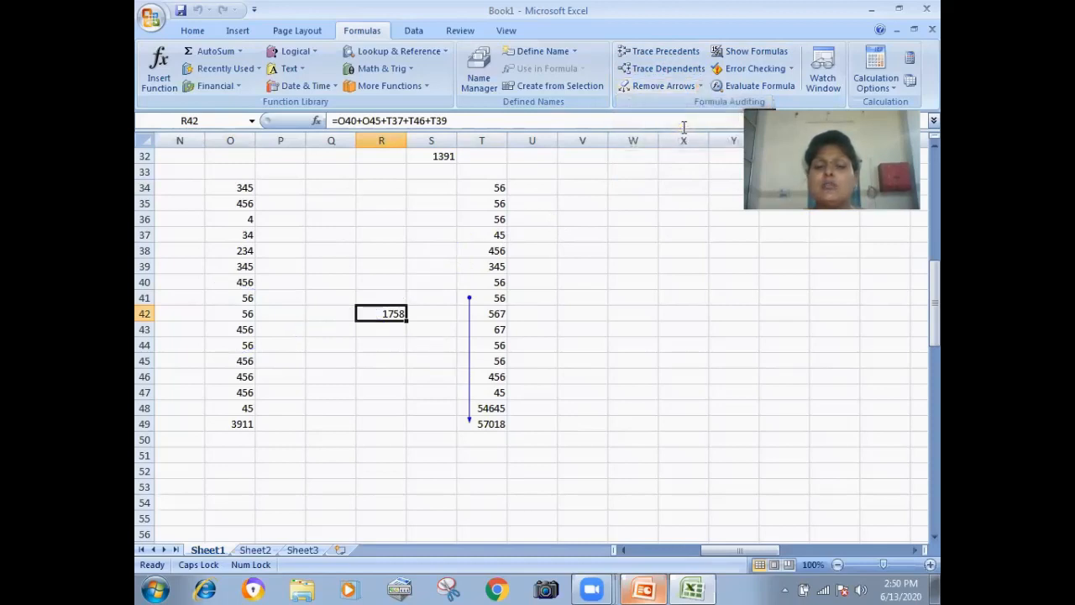
pyautogui.click(472, 299)
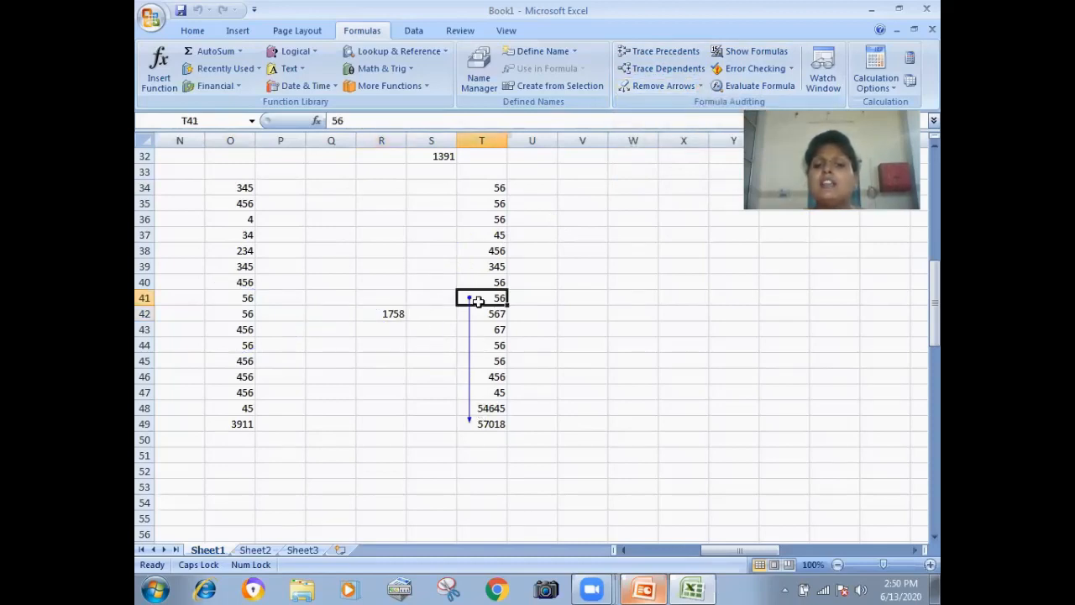
pyautogui.click(701, 86)
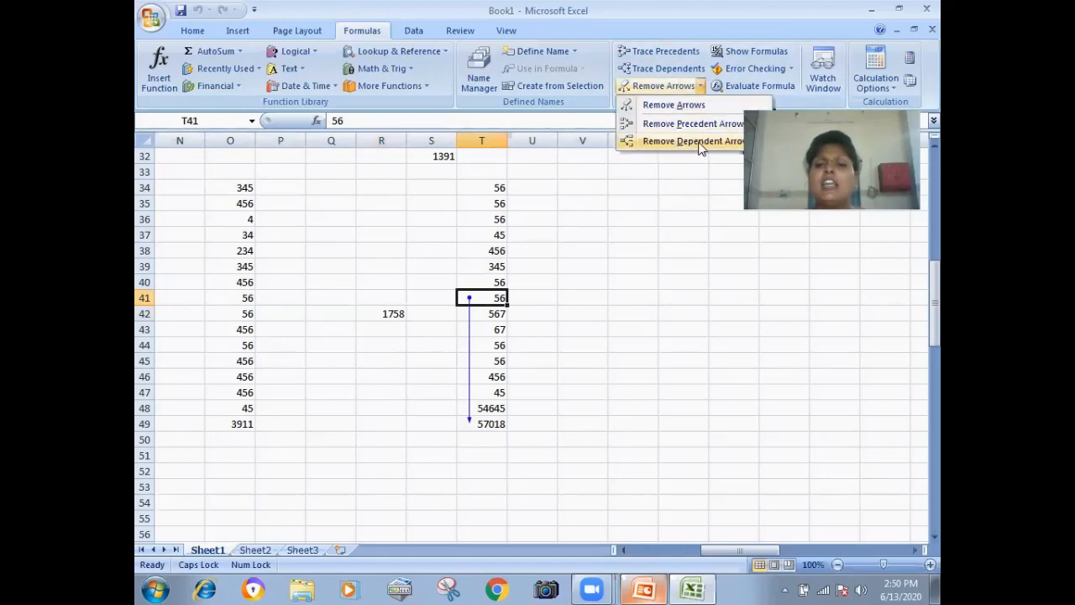
pyautogui.click(698, 139)
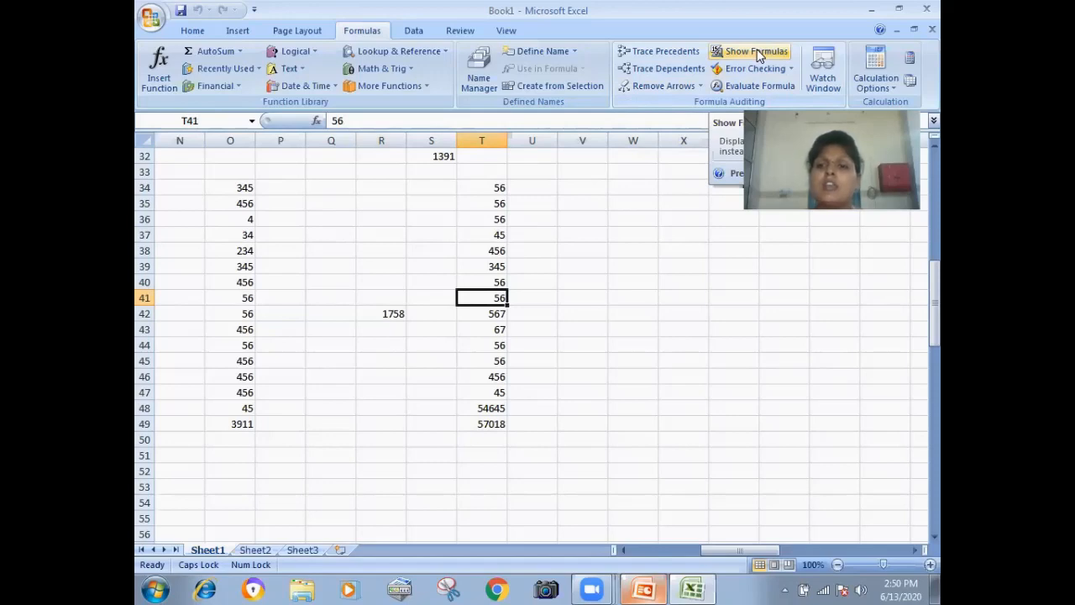
# Show the formulas instead of the results in the cells and look over the formulas on Sheet1.
pyautogui.click(756, 52)
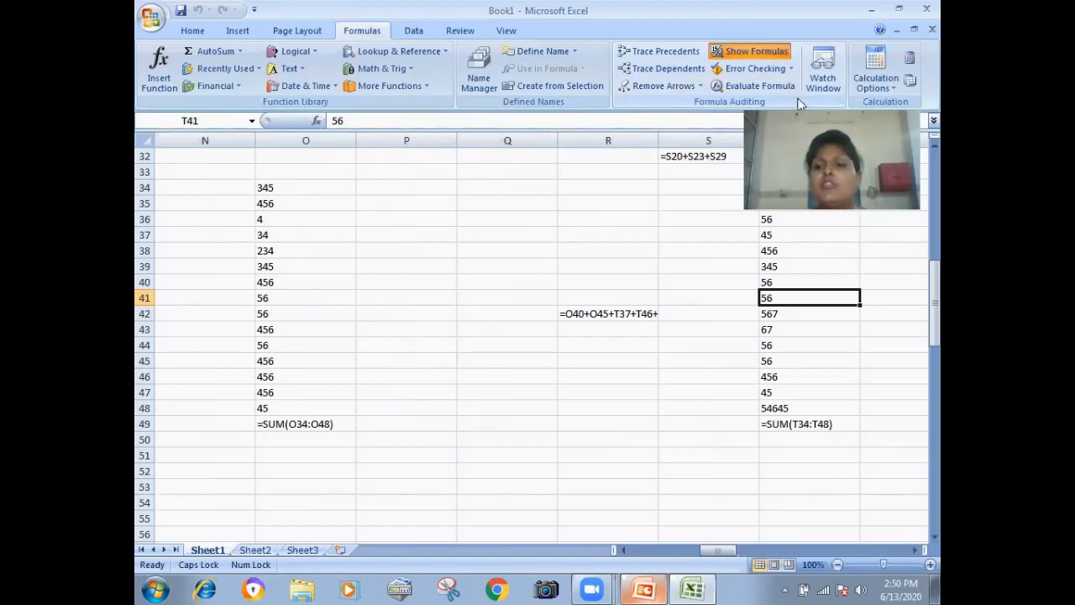
pyautogui.moveTo(934, 323); pyautogui.dragTo(937, 151)
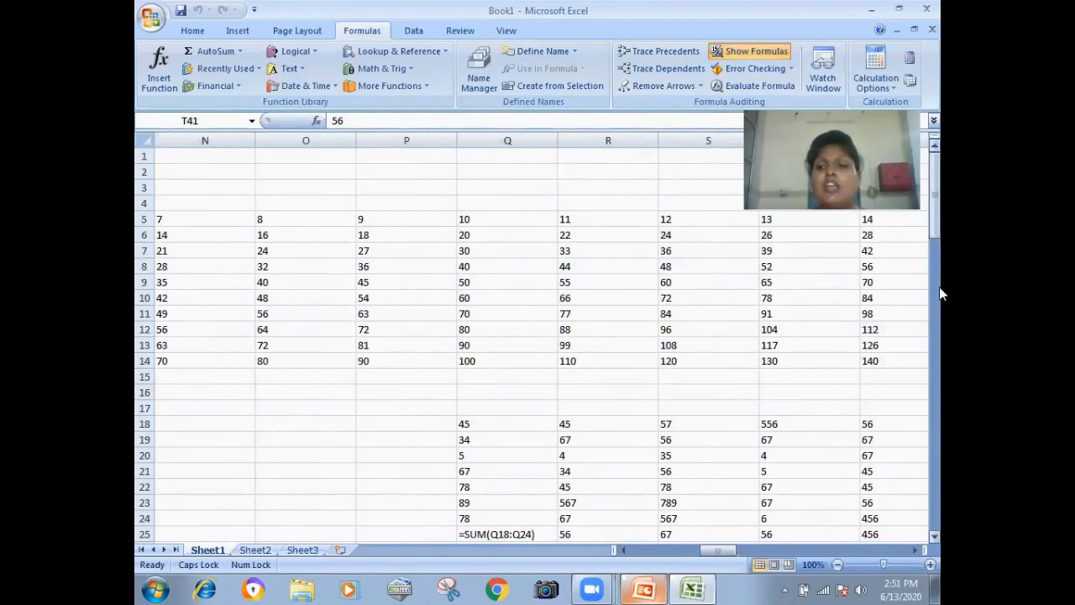
pyautogui.moveTo(938, 202); pyautogui.dragTo(938, 302)
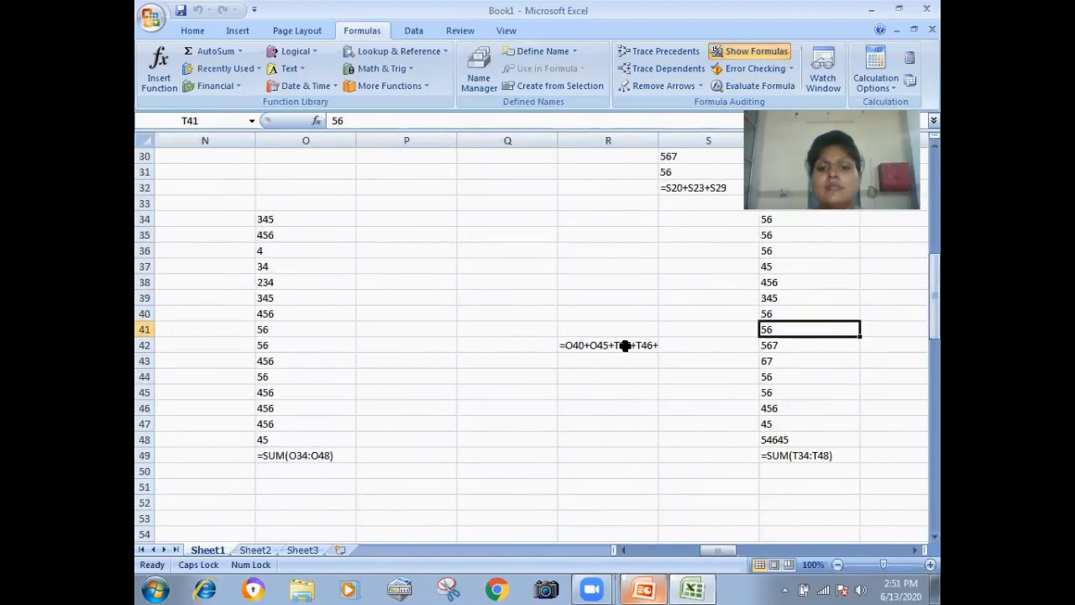
pyautogui.click(467, 436)
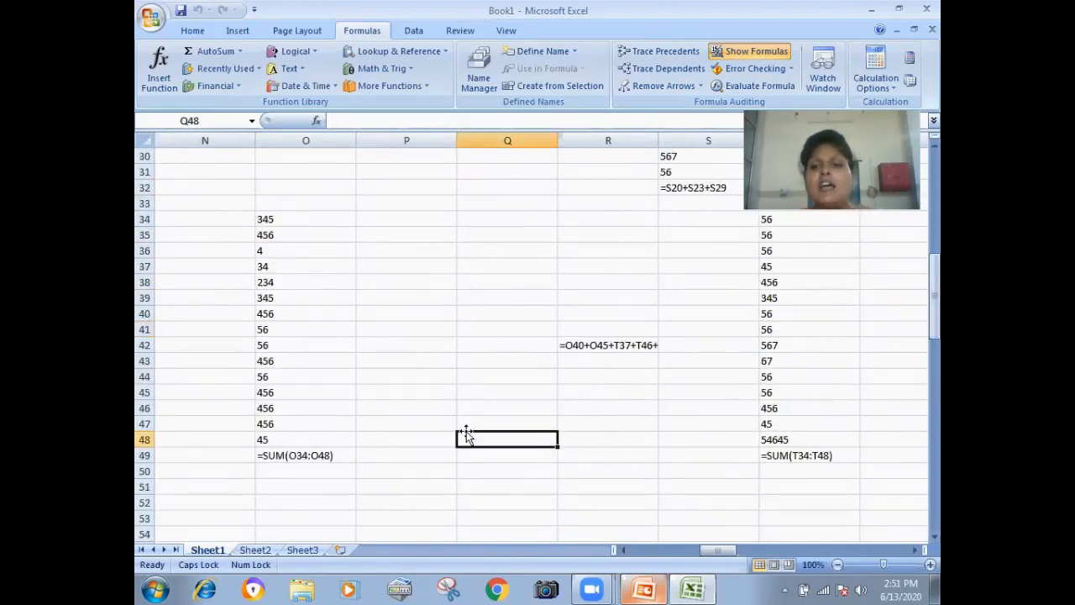
# Enter the formula =O38+O44+O41 in cell P42, picking the referenced cells on the sheet.
pyautogui.click(425, 340)
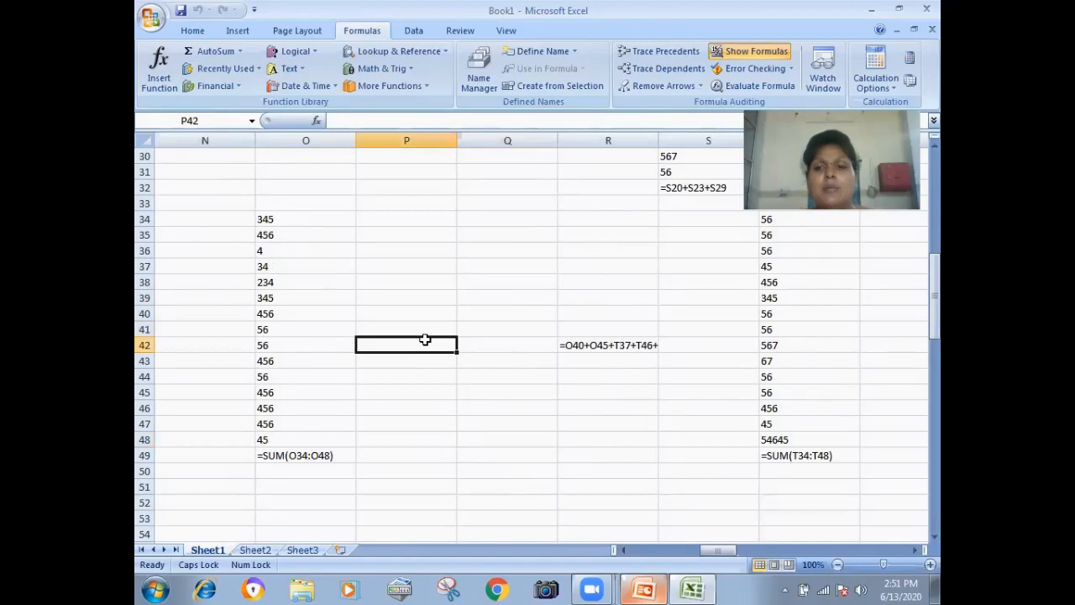
pyautogui.write('=')
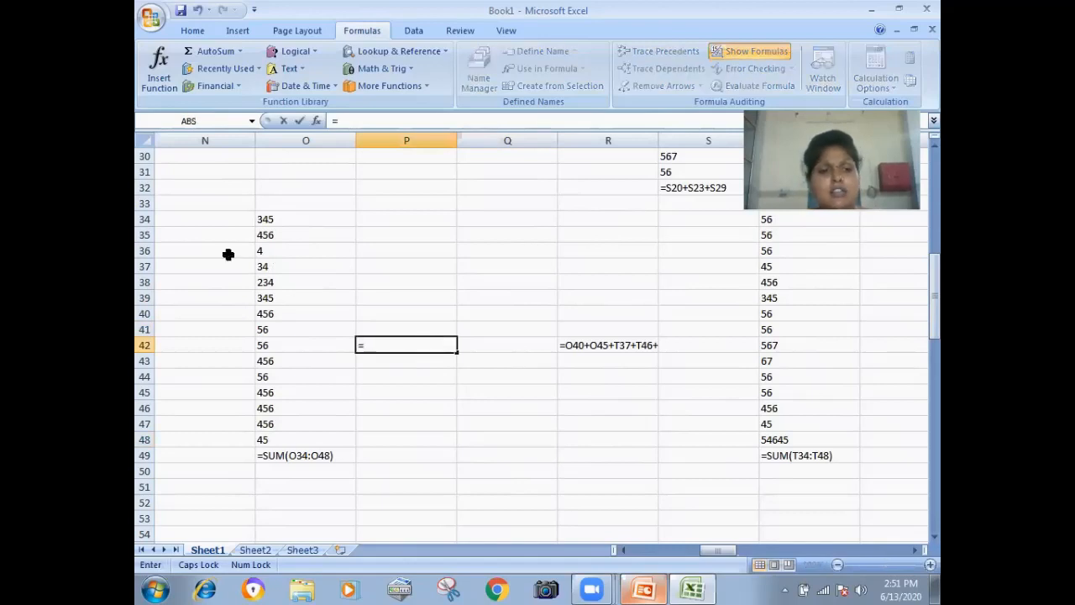
pyautogui.click(264, 283)
pyautogui.write('+')
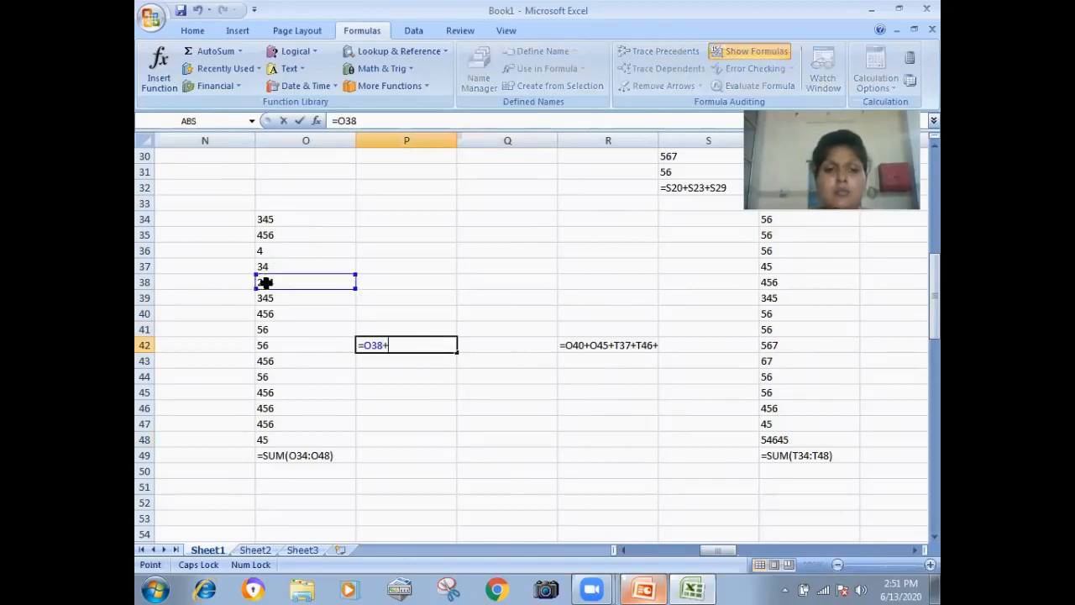
pyautogui.click(300, 376)
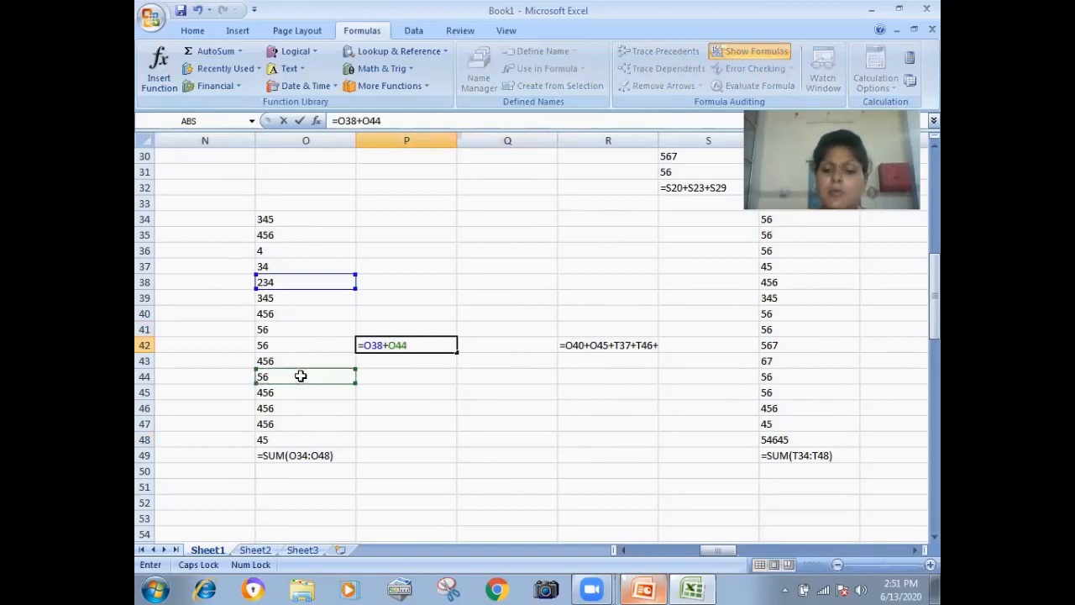
pyautogui.write('+')
pyautogui.click(270, 330)
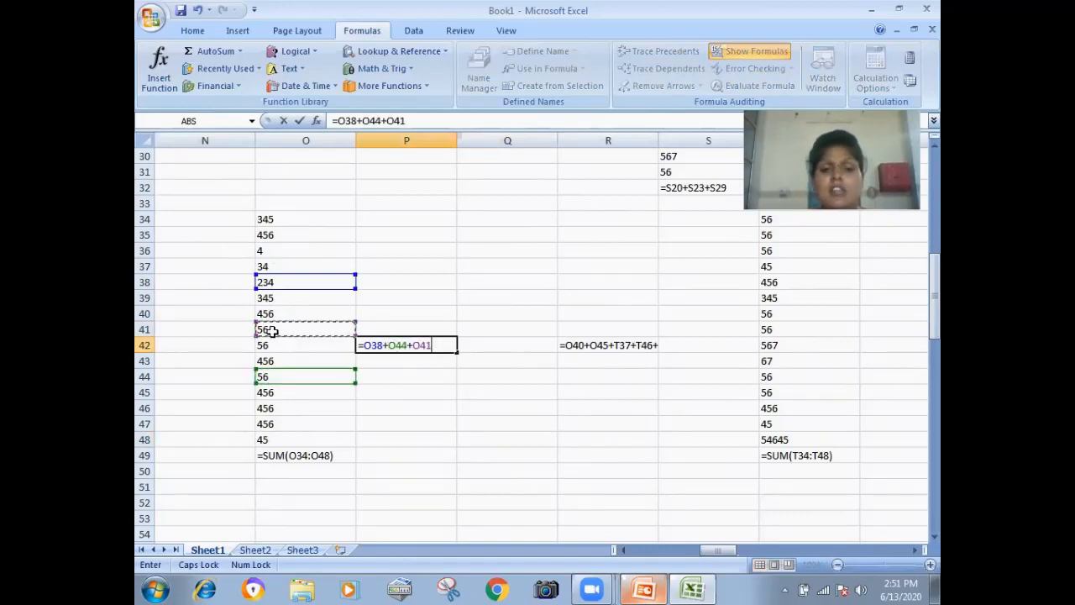
pyautogui.press('Return')
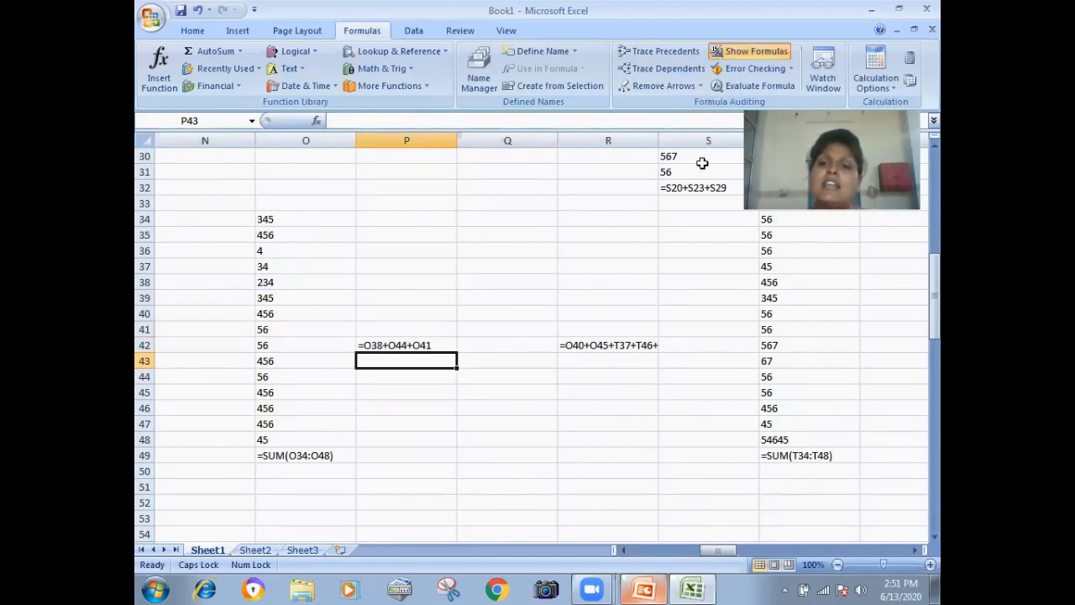
# Toggle Show Formulas to compare results and formulas, inspect the cells referenced by R42, and return the sheet to showing results.
pyautogui.click(730, 54)
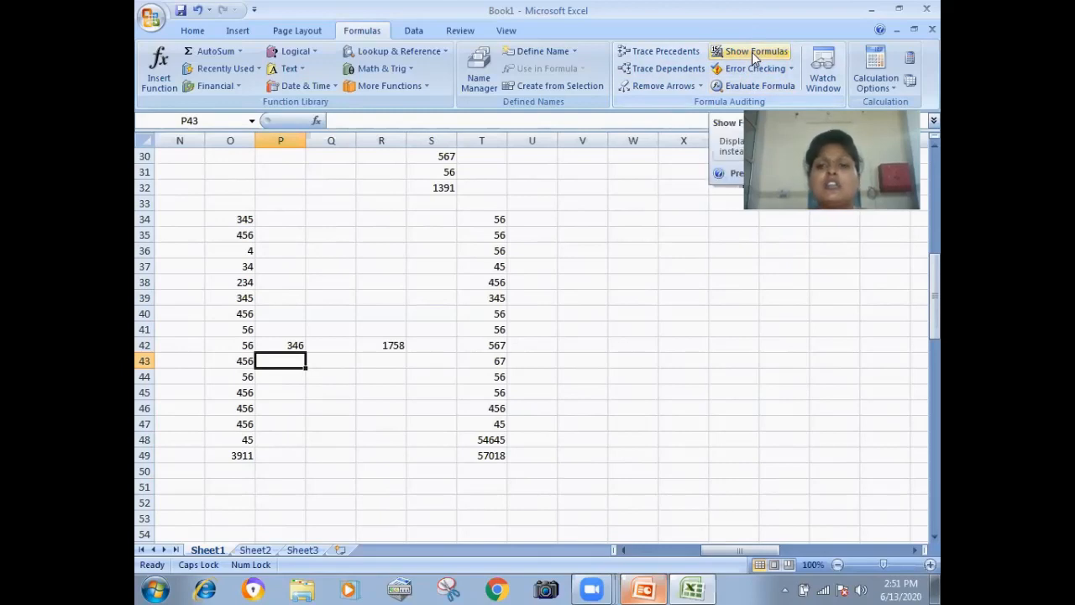
pyautogui.click(752, 52)
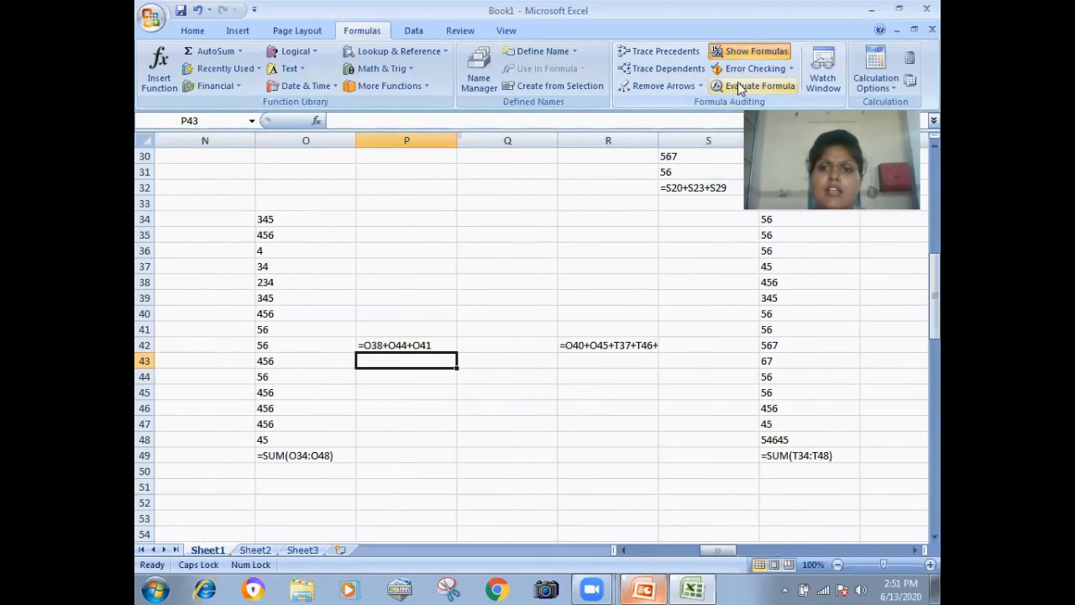
pyautogui.click(584, 310)
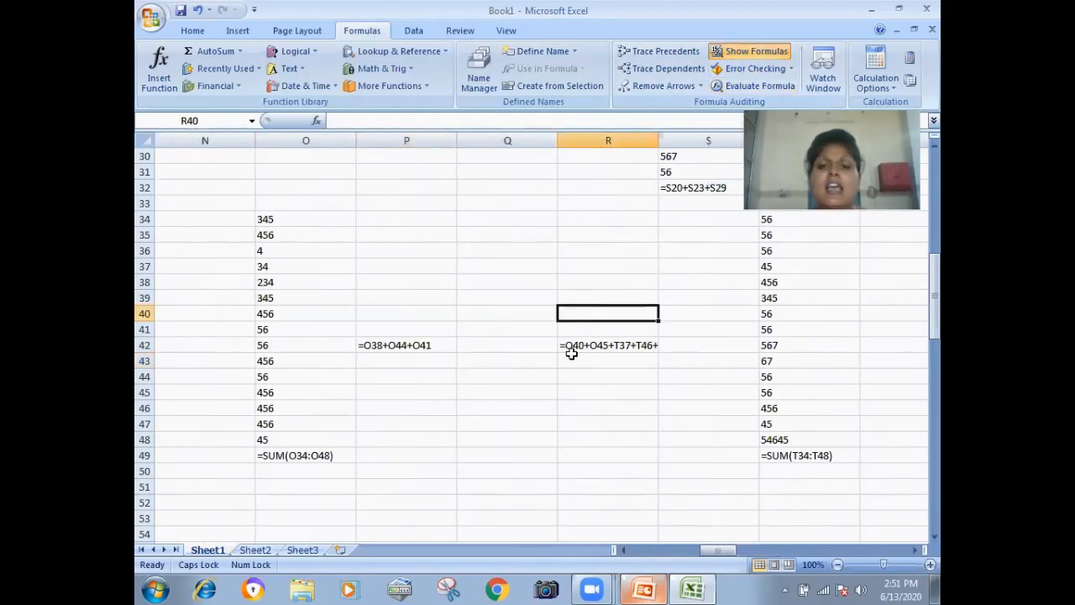
pyautogui.doubleClick(568, 345)
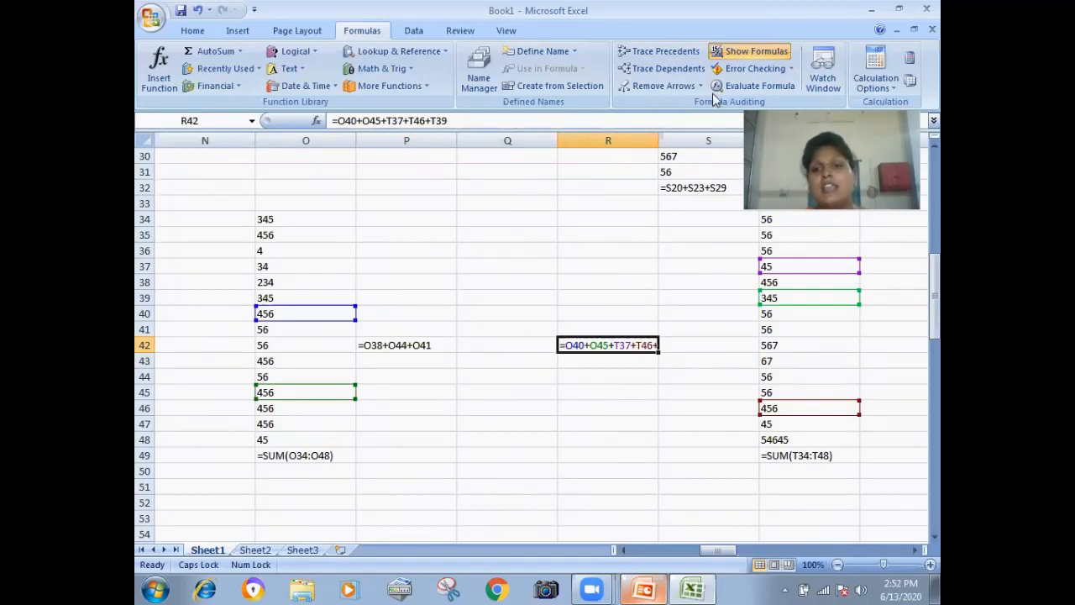
pyautogui.click(718, 52)
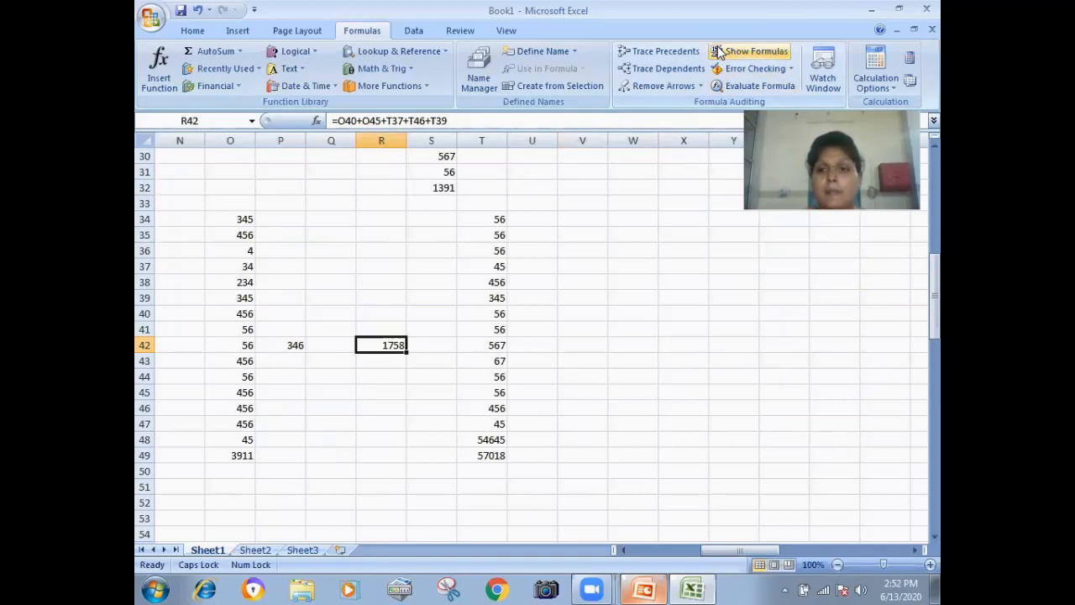
# Fill W33:W44 with 456, 456, 56, 44, 345, 45, 345, 56, 56, 45, 45, 45 and total them with AutoSum in W45.
pyautogui.click(629, 202)
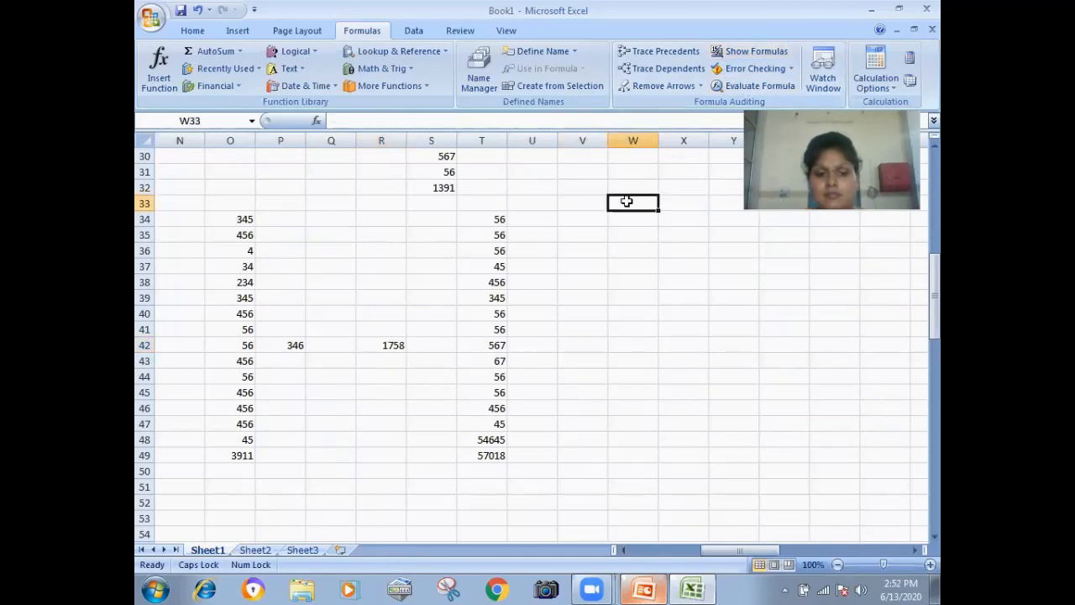
pyautogui.write('456')
pyautogui.press('Return')
pyautogui.write('456')
pyautogui.press('Return')
pyautogui.write('56')
pyautogui.press('Return')
pyautogui.write('44')
pyautogui.press('Return')
pyautogui.write('345')
pyautogui.press('Return')
pyautogui.write('45')
pyautogui.press('Return')
pyautogui.write('345')
pyautogui.press('Return')
pyautogui.write('56')
pyautogui.press('Return')
pyautogui.write('56')
pyautogui.press('Return')
pyautogui.write('45')
pyautogui.press('Return')
pyautogui.write('45')
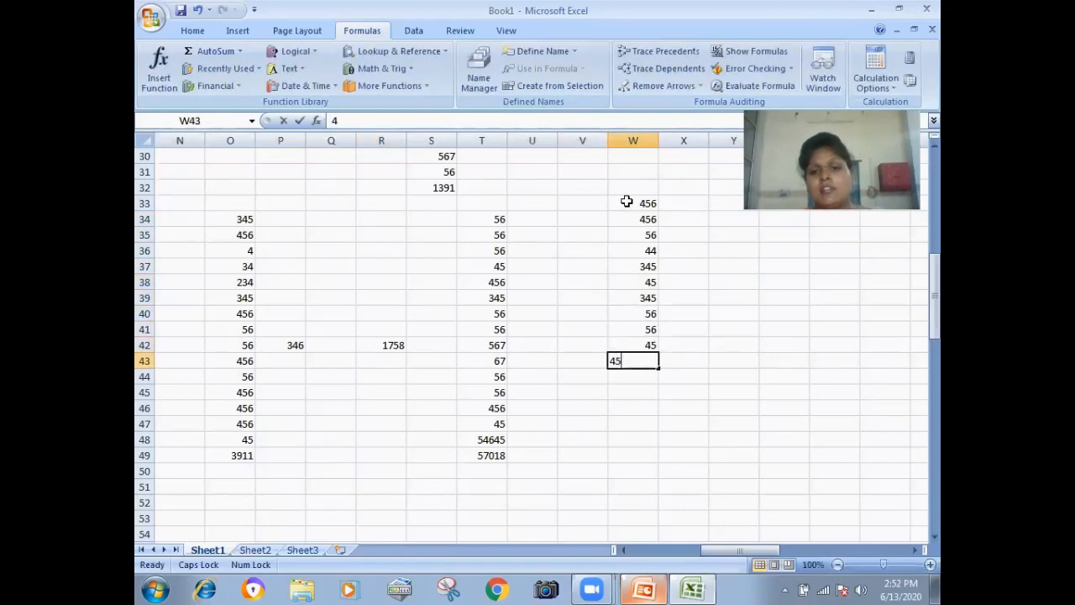
pyautogui.press('Return')
pyautogui.write('45')
pyautogui.press('Return')
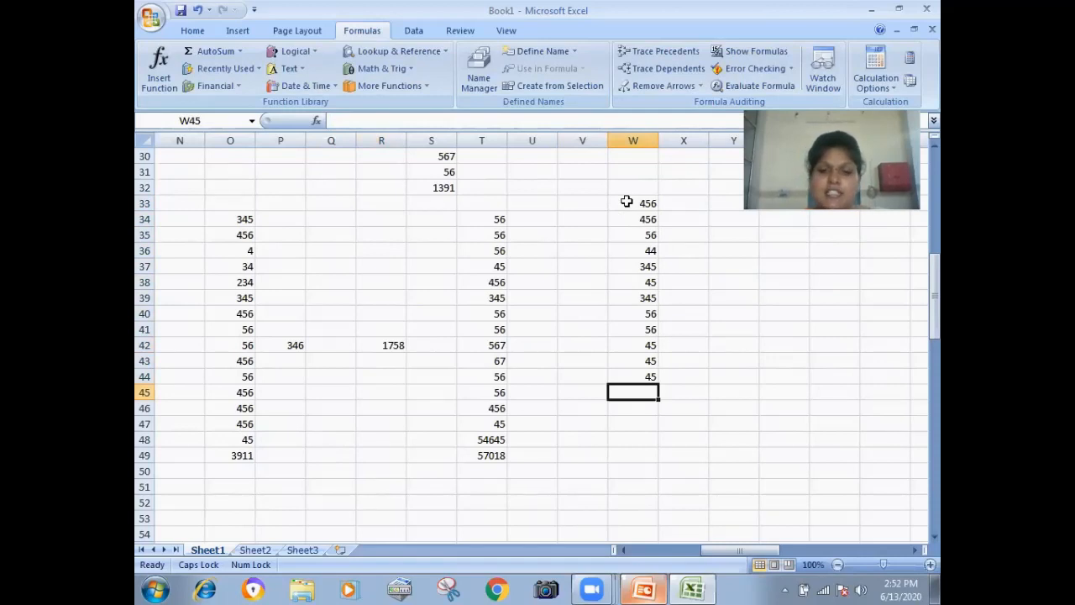
pyautogui.hotkey('alt', '=')
pyautogui.press('Return')
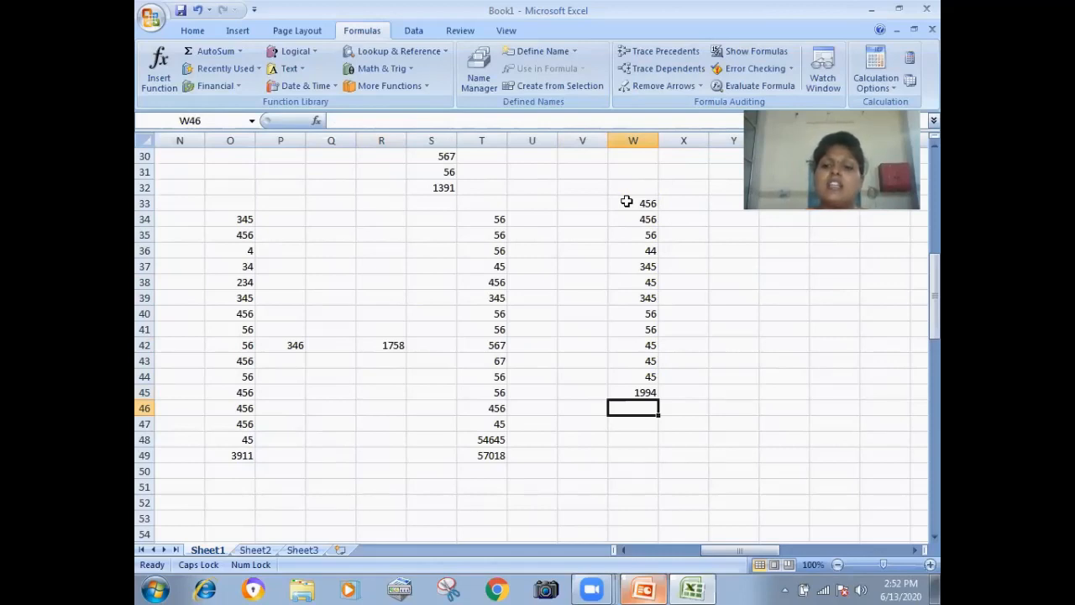
# Add the numbers 34 and 45 in W31 and W32, directly above the summed range in column W.
pyautogui.click(630, 168)
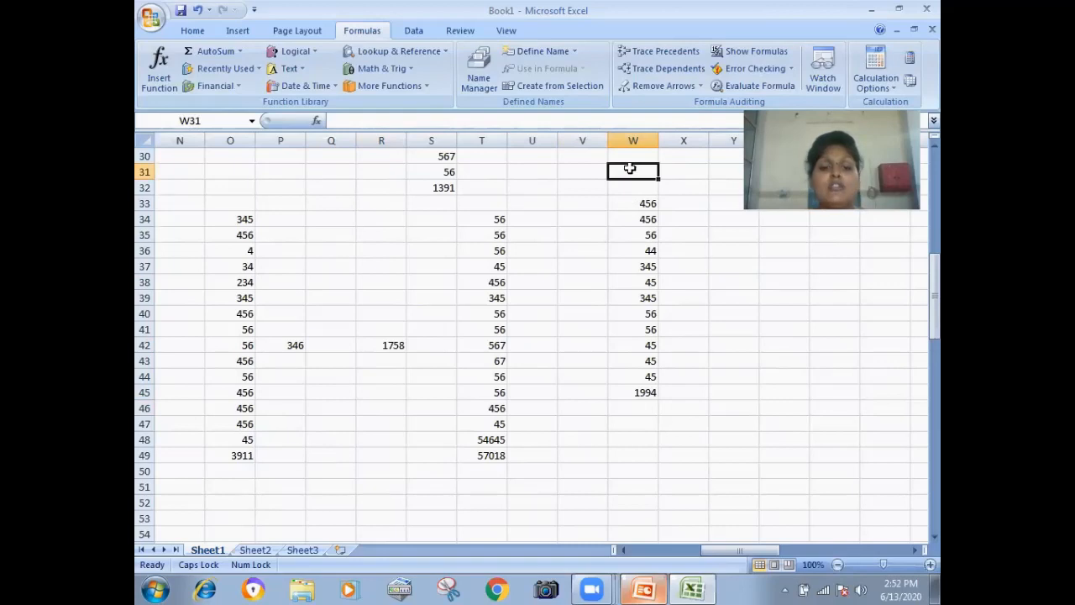
pyautogui.write('34')
pyautogui.press('Return')
pyautogui.write('45')
pyautogui.press('Return')
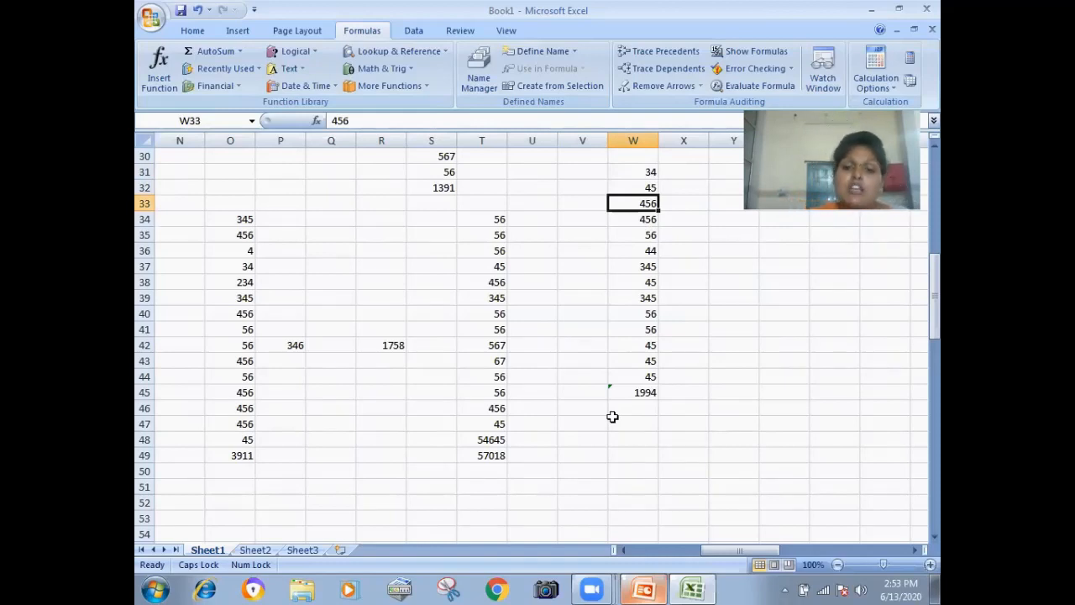
# Resolve the omitted-cells error on W45 by updating its SUM formula to include the adjacent cells, W31:W44.
pyautogui.click(631, 393)
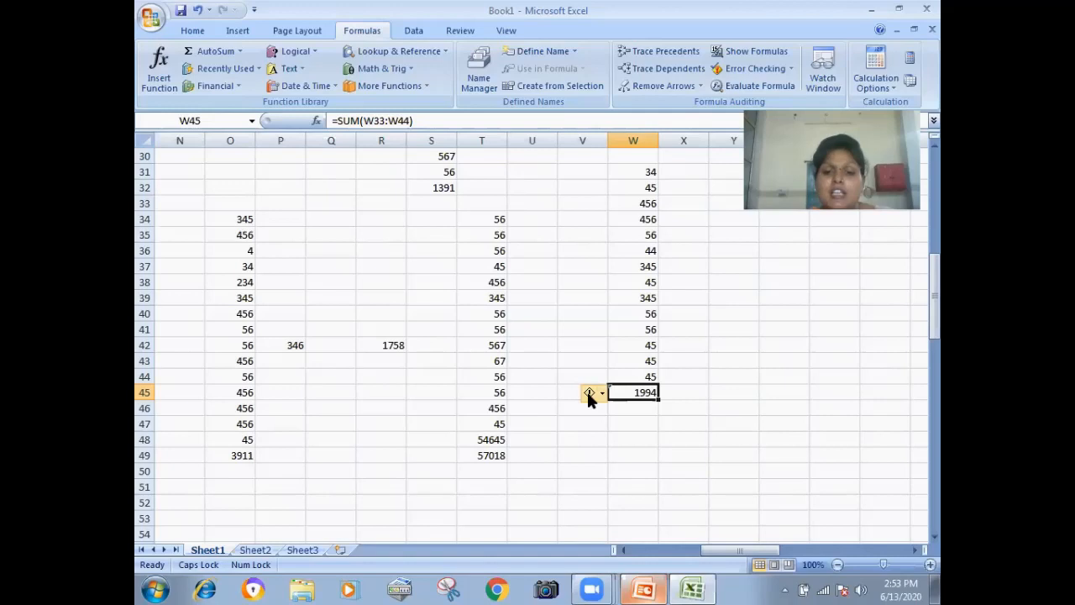
pyautogui.click(602, 393)
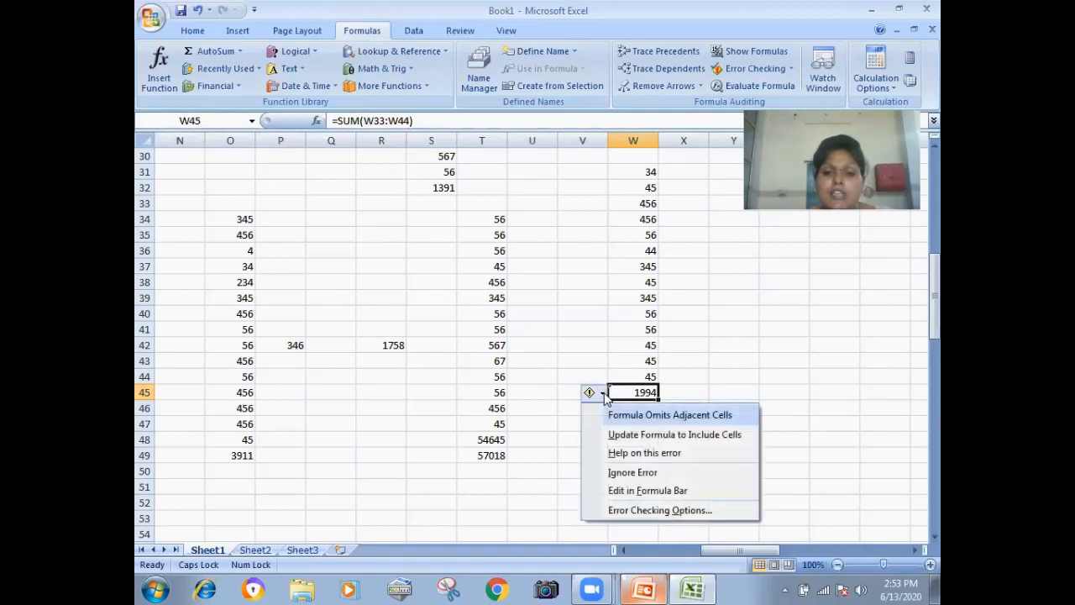
pyautogui.click(623, 436)
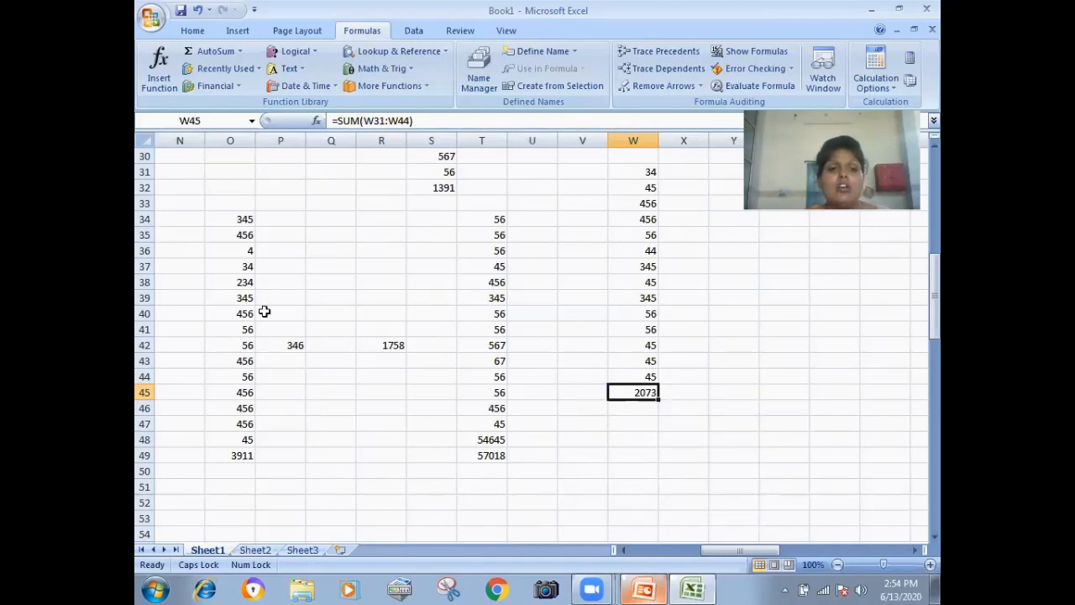
# Fill N34:N49 with 45, 56, 345, 456, 456, 456, 56, 56, 456, 456, 456, 456, 45, 45, 45, 45 and AutoSum them in N50.
pyautogui.click(178, 220)
pyautogui.write('45')
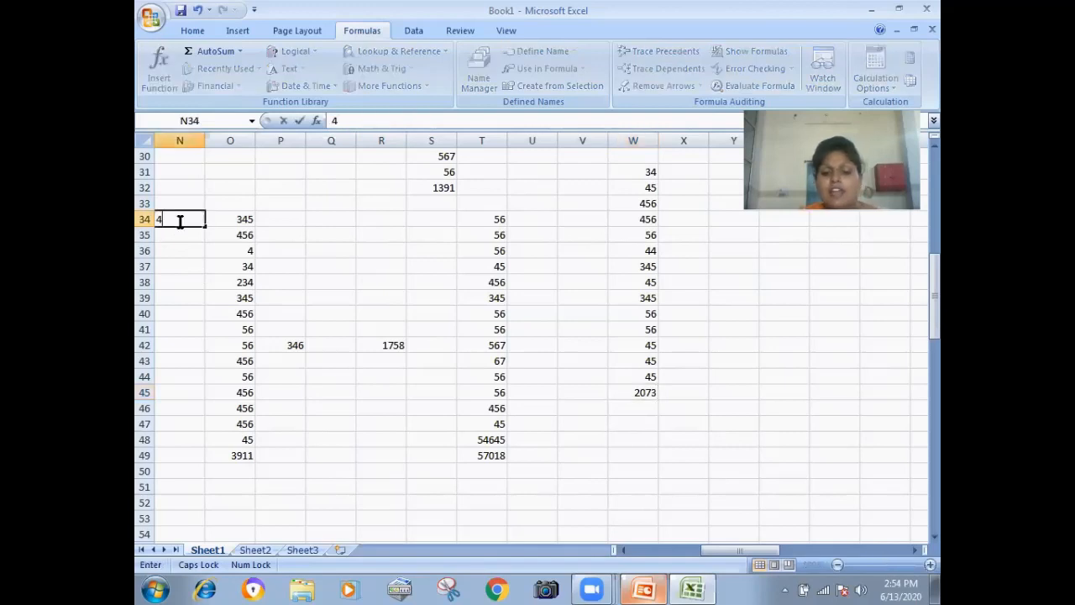
pyautogui.press('Return')
pyautogui.write('56')
pyautogui.press('Return')
pyautogui.write('345')
pyautogui.press('Return')
pyautogui.write('456')
pyautogui.press('Return')
pyautogui.write('456')
pyautogui.press('Return')
pyautogui.write('456 56')
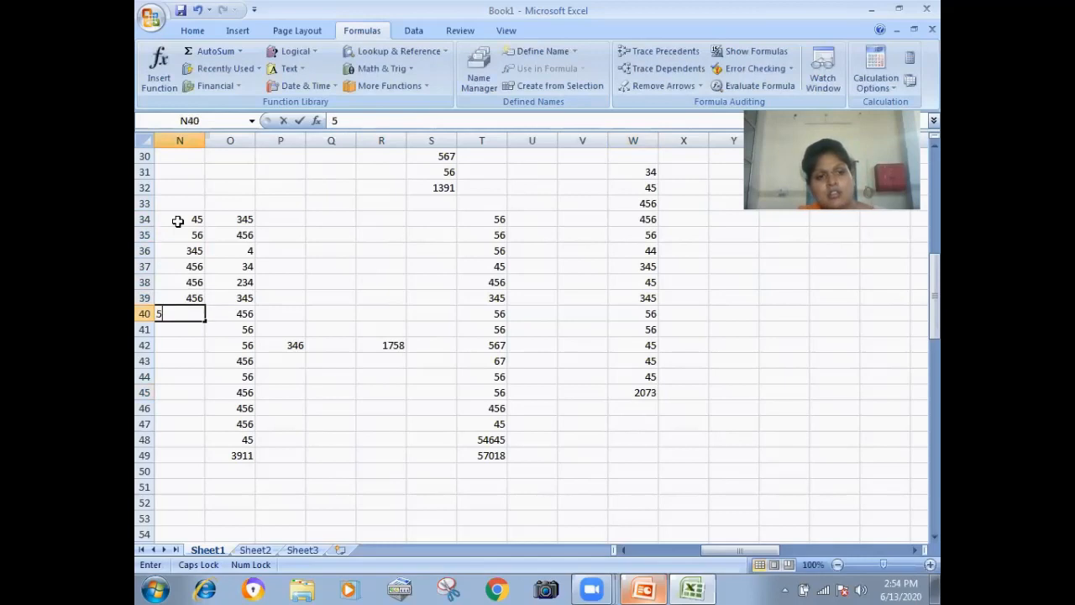
pyautogui.press('Return')
pyautogui.write('56')
pyautogui.press('Return')
pyautogui.write('456')
pyautogui.press('Return')
pyautogui.write('456')
pyautogui.press('Return')
pyautogui.write('456')
pyautogui.press('Return')
pyautogui.write('456')
pyautogui.press('Return')
pyautogui.write('45 45')
pyautogui.press('Return')
pyautogui.write('45')
pyautogui.press('Return')
pyautogui.write('45')
pyautogui.press('Return')
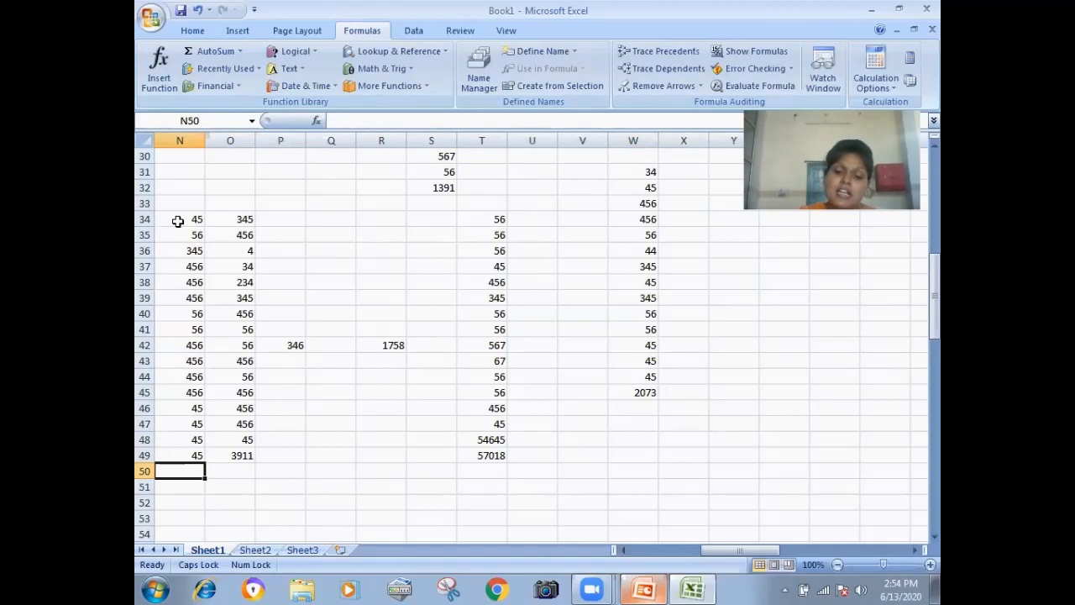
pyautogui.hotkey('alt', '=')
pyautogui.press('Return')
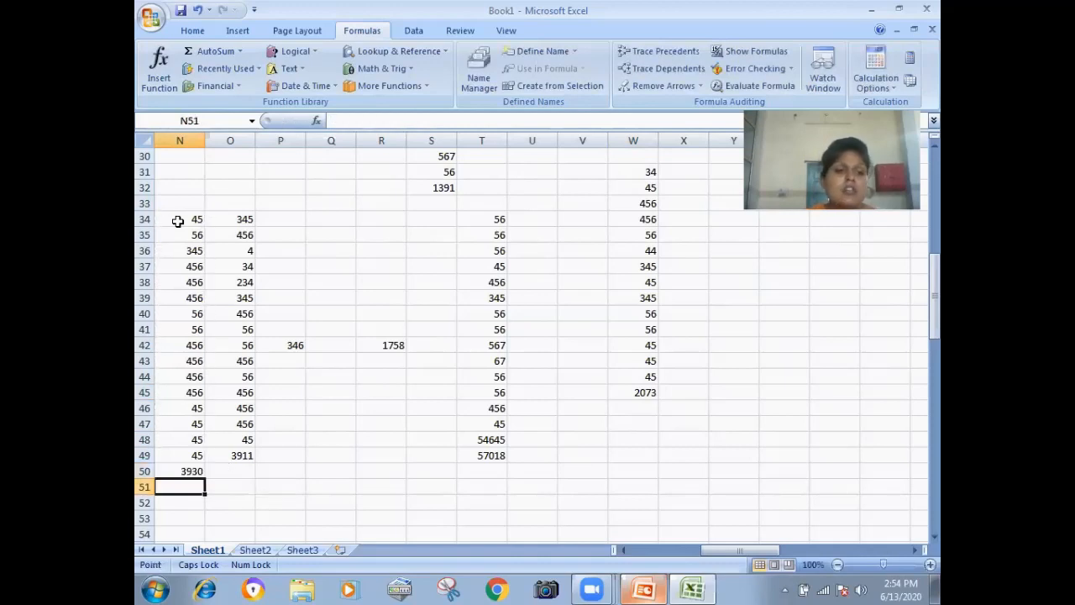
# Enter 8456 in N33, directly above the numbers summed in column N.
pyautogui.click(183, 204)
pyautogui.write('8456')
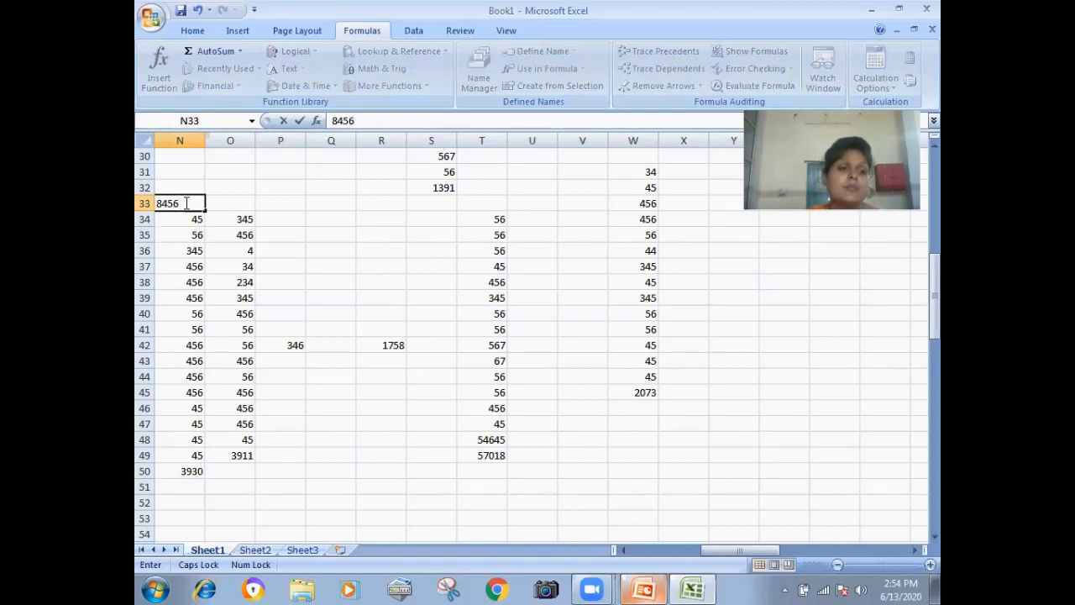
pyautogui.click(213, 220)
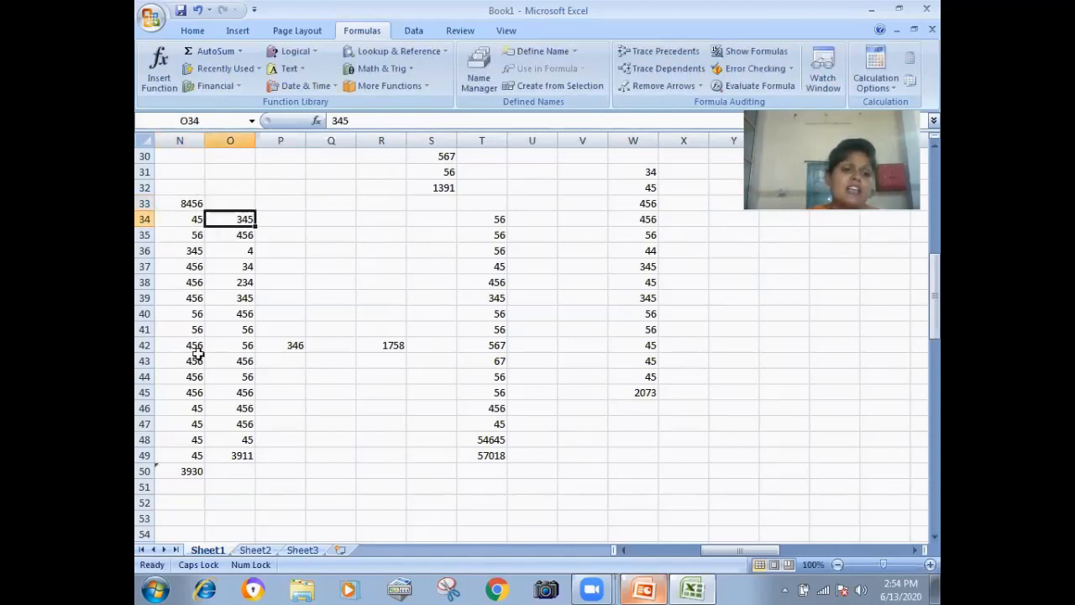
# Run Error Checking on N50 and update its SUM formula to include the adjacent cell N33.
pyautogui.click(186, 474)
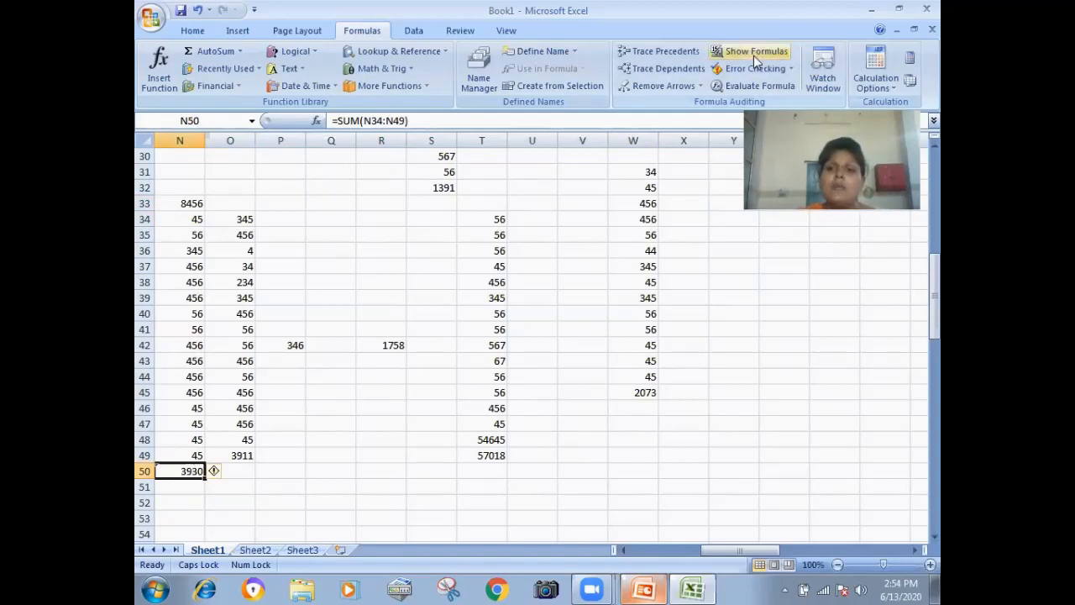
pyautogui.click(791, 69)
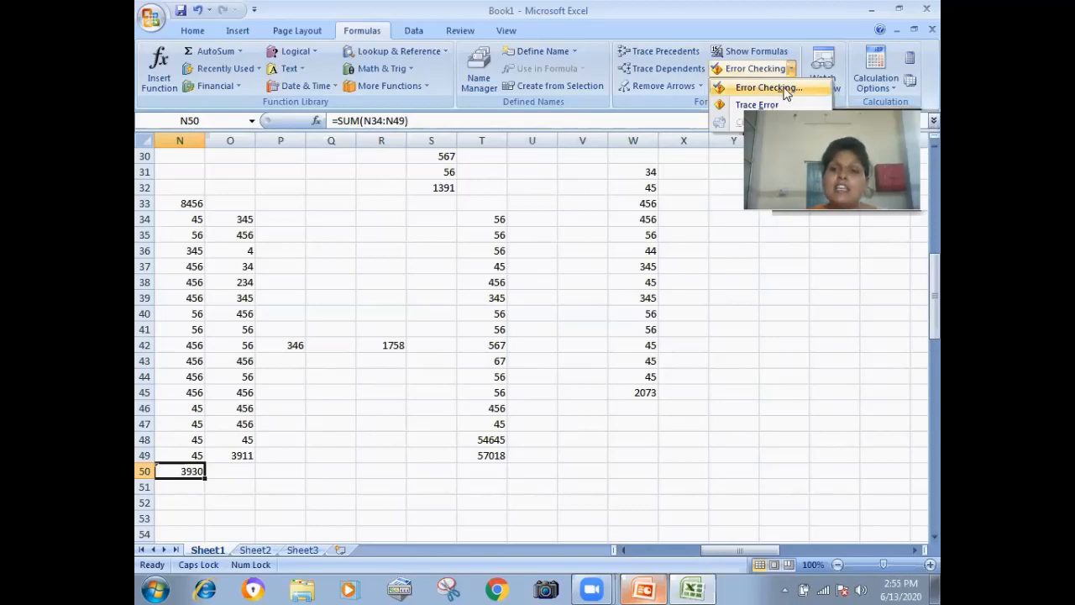
pyautogui.click(767, 88)
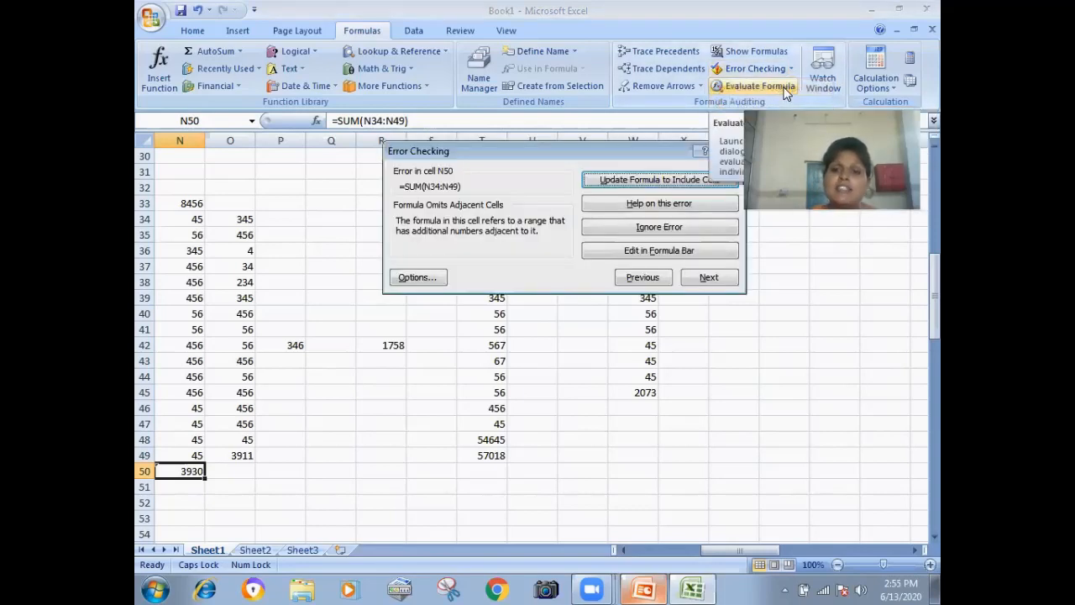
pyautogui.click(610, 182)
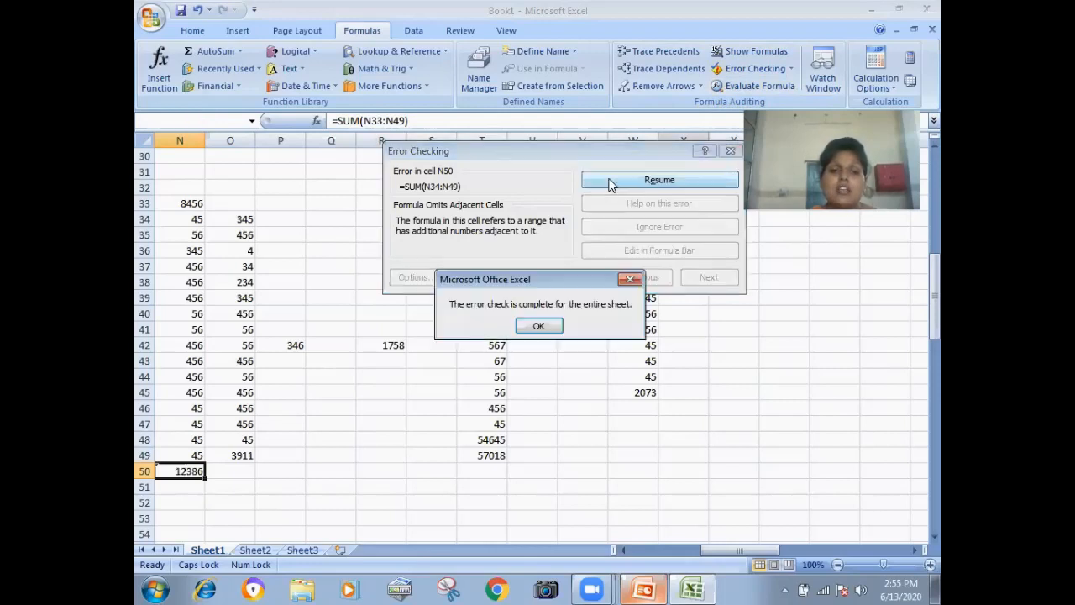
pyautogui.click(538, 325)
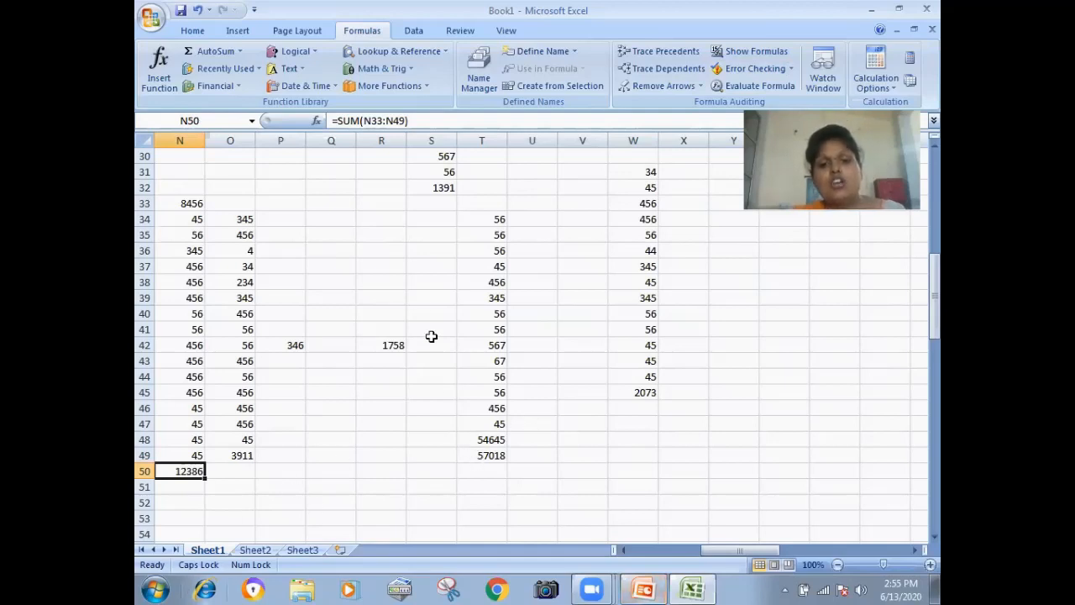
# Evaluate the formula in R42 one reference at a time with Evaluate Formula until its final result.
pyautogui.click(378, 346)
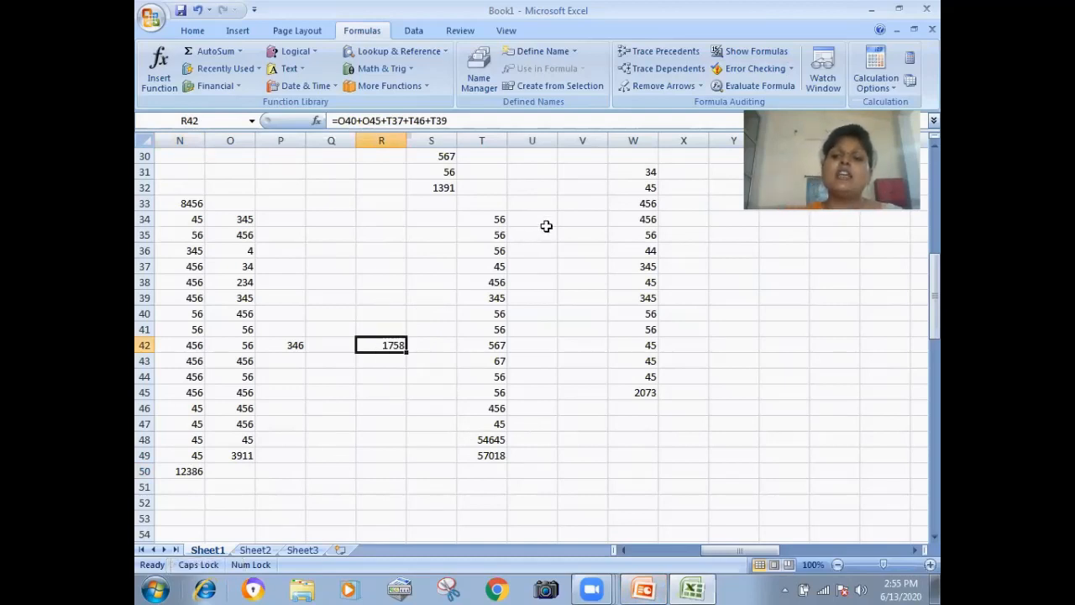
pyautogui.click(777, 85)
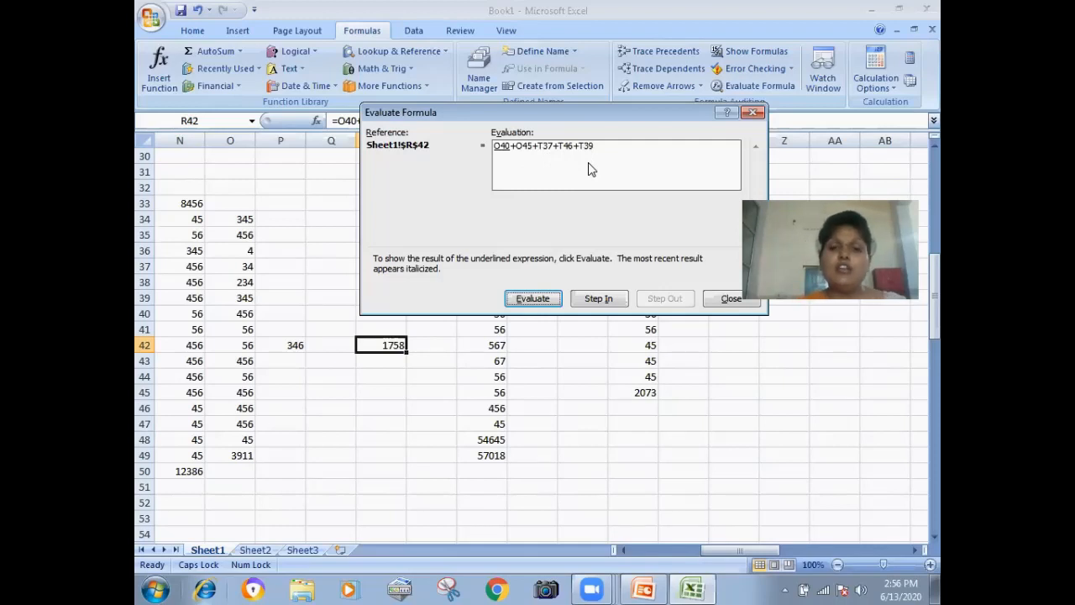
pyautogui.click(524, 300)
pyautogui.click(524, 301)
pyautogui.click(524, 301)
pyautogui.click(524, 301)
pyautogui.click(524, 301)
pyautogui.click(524, 301)
pyautogui.click(524, 300)
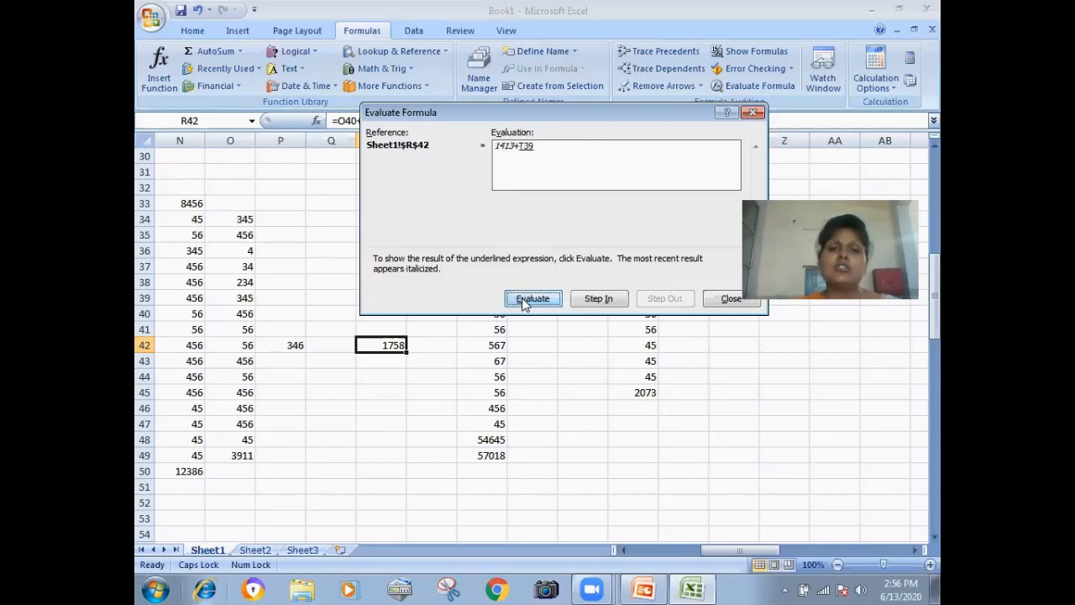
pyautogui.click(524, 301)
pyautogui.click(524, 301)
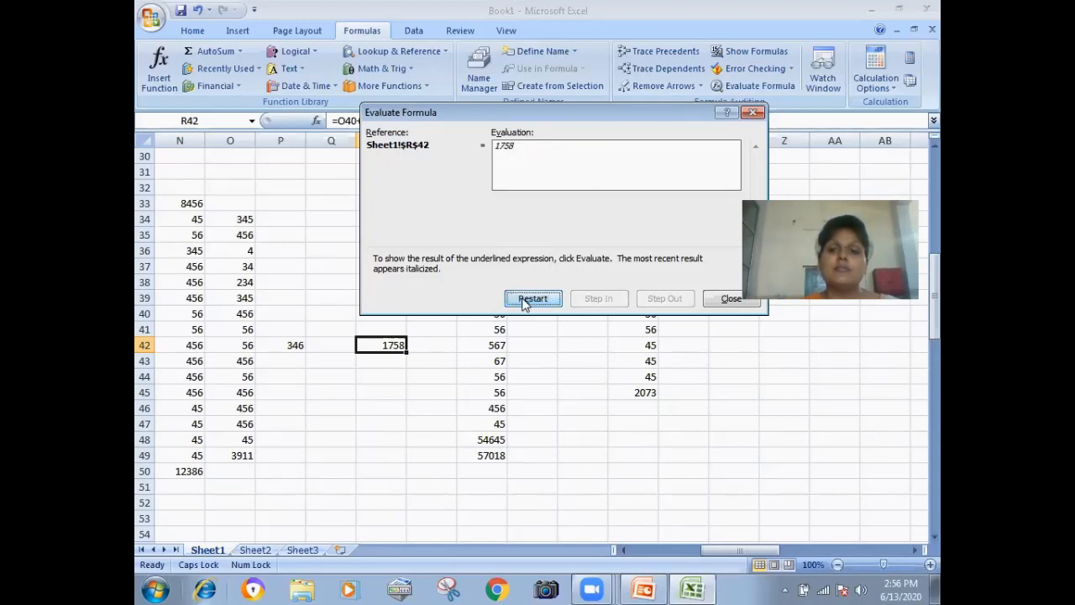
# Restart the evaluation of R42's formula, evaluate its first two references, O40 and O45, and close Evaluate Formula.
pyautogui.click(524, 301)
pyautogui.click(524, 300)
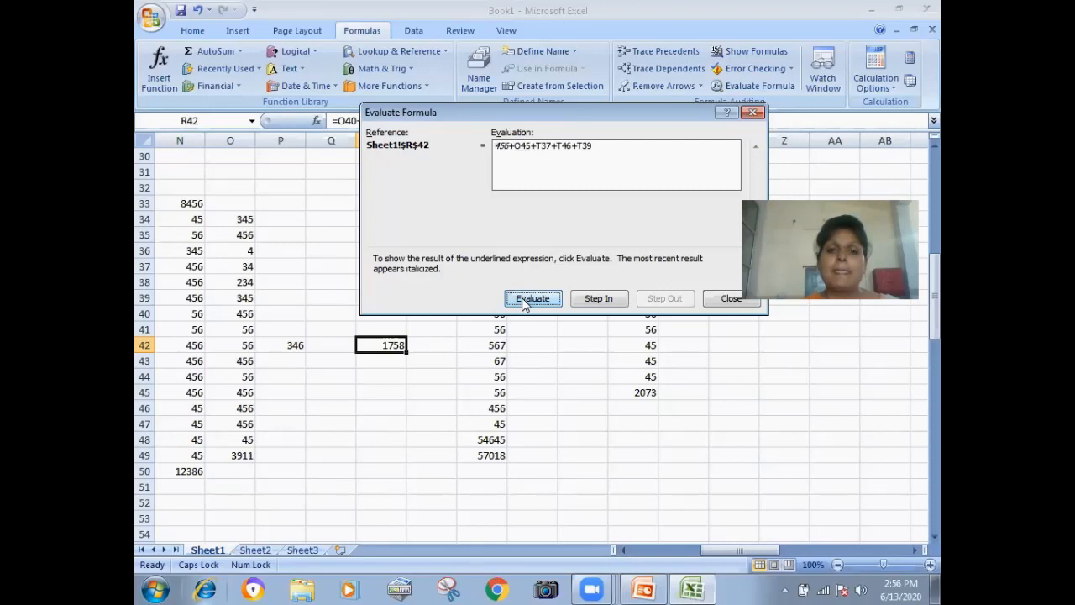
pyautogui.click(524, 301)
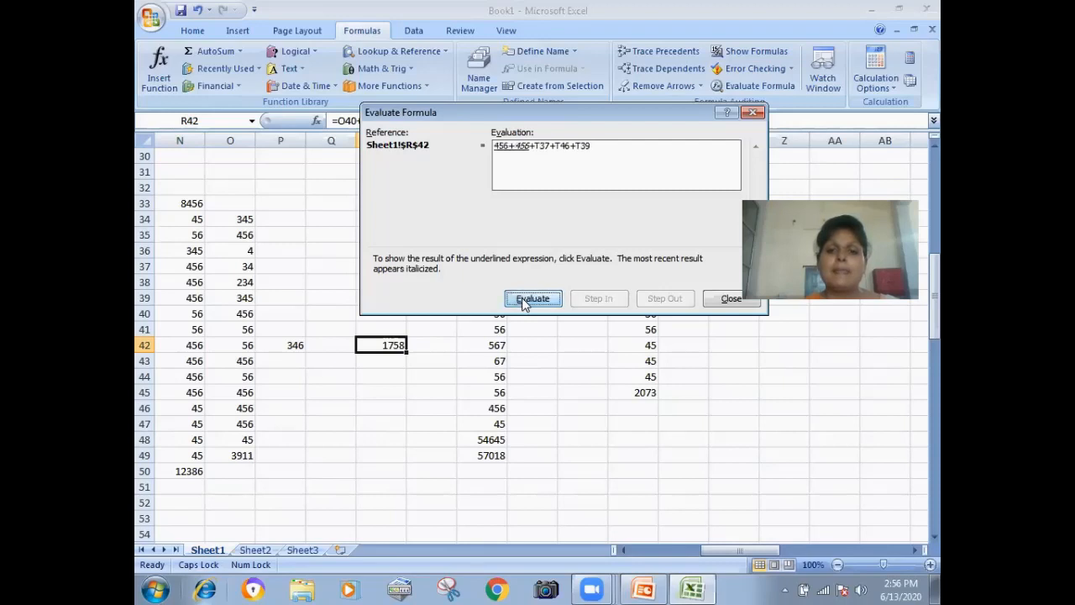
pyautogui.click(727, 299)
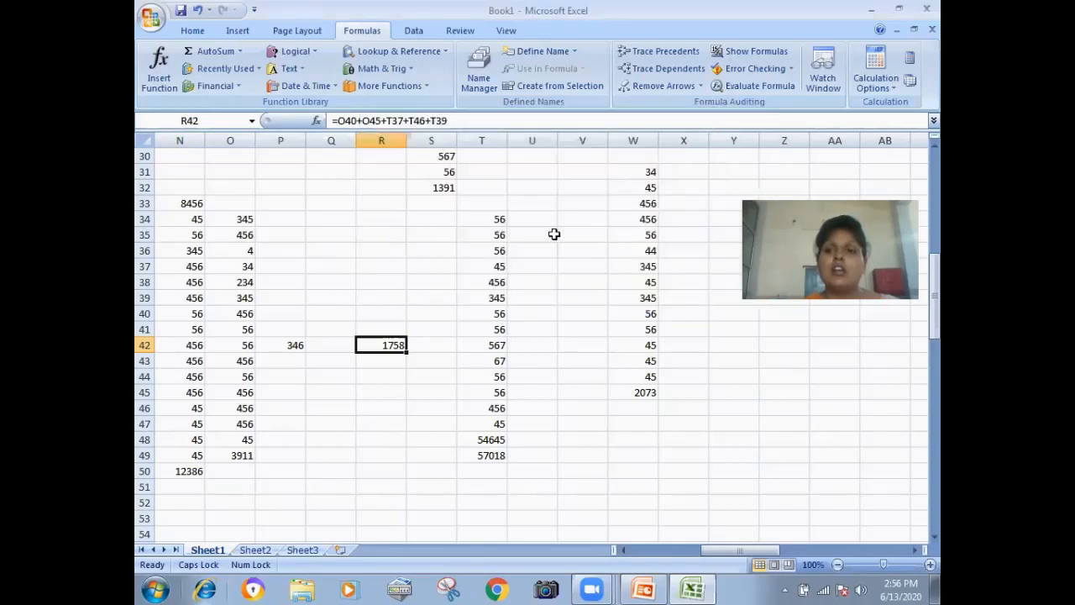
pyautogui.click(555, 234)
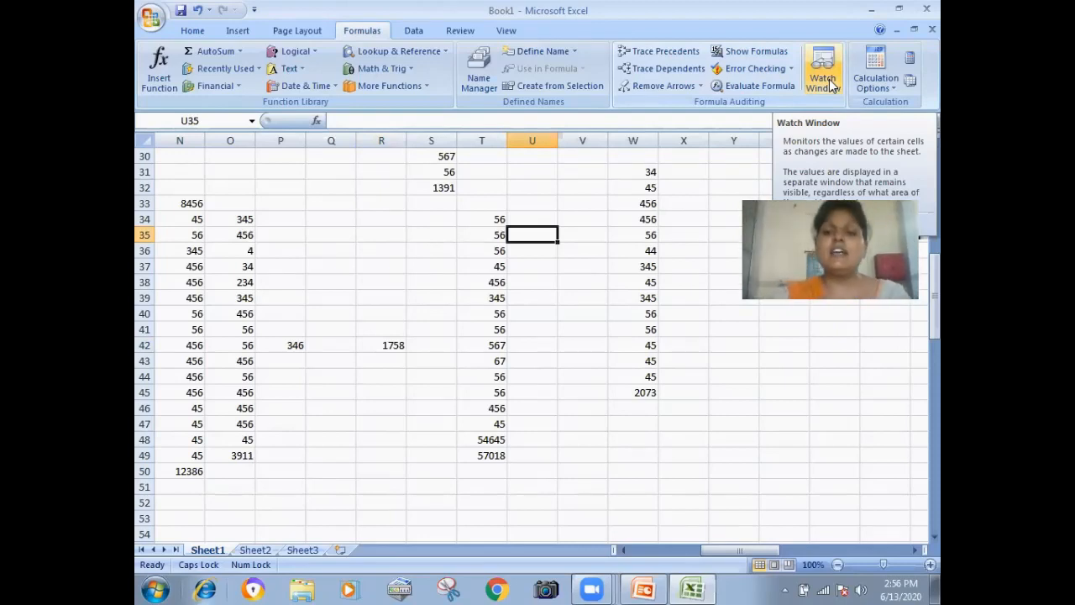
# Add the SUM cell W45 to the Watch Window as a watched cell, and close the Watch Window.
pyautogui.click(545, 219)
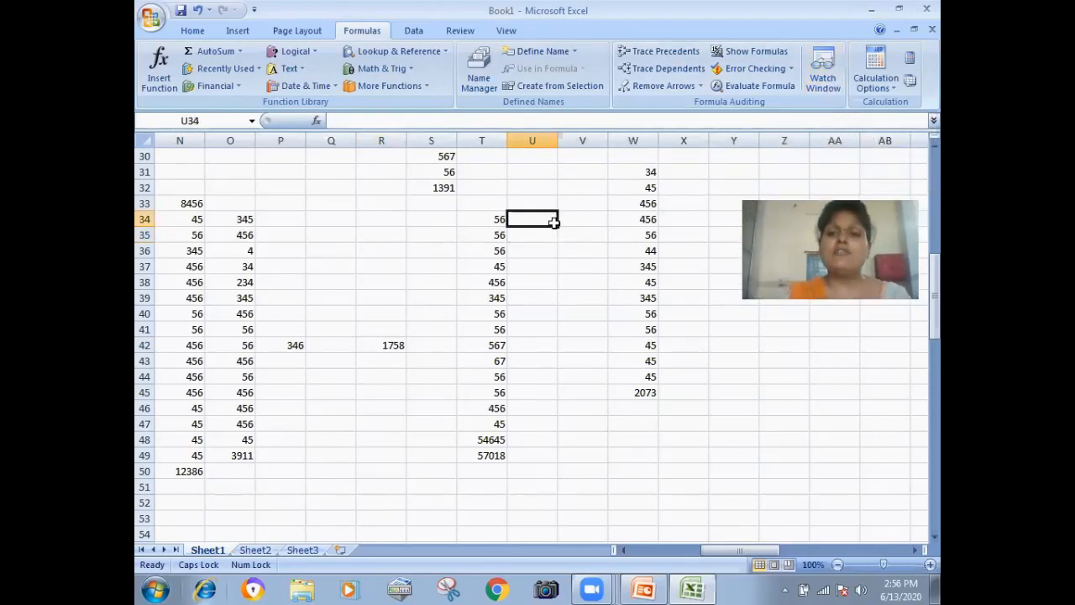
pyautogui.click(630, 392)
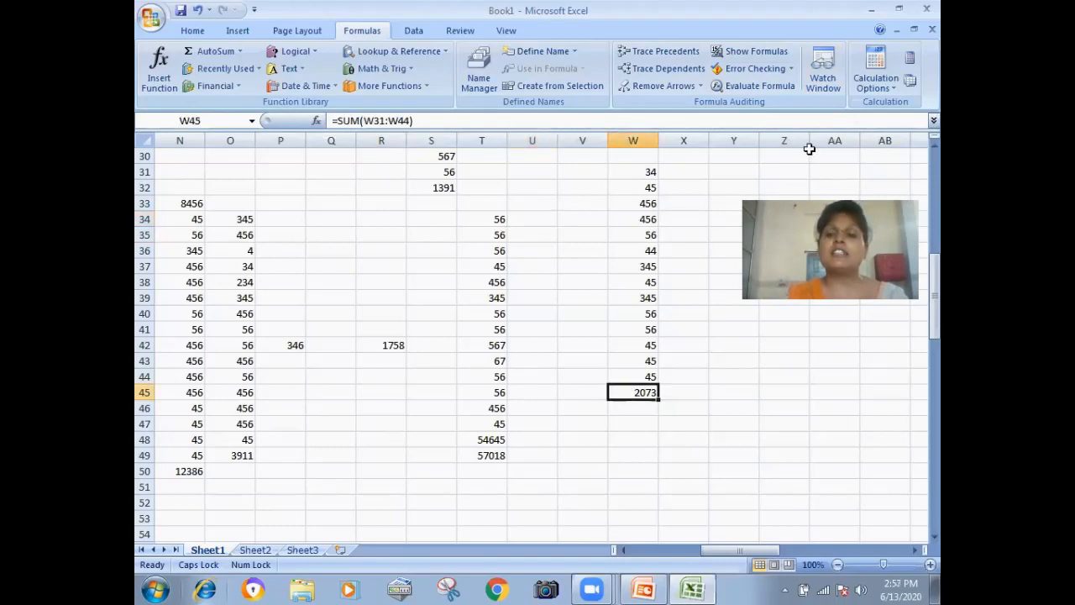
pyautogui.click(824, 72)
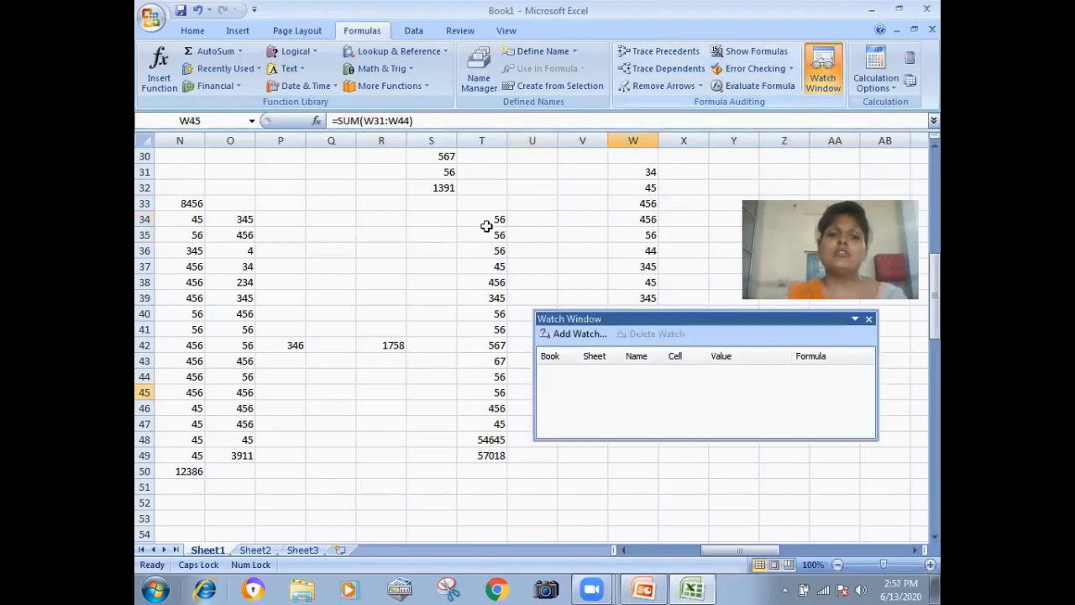
pyautogui.click(571, 336)
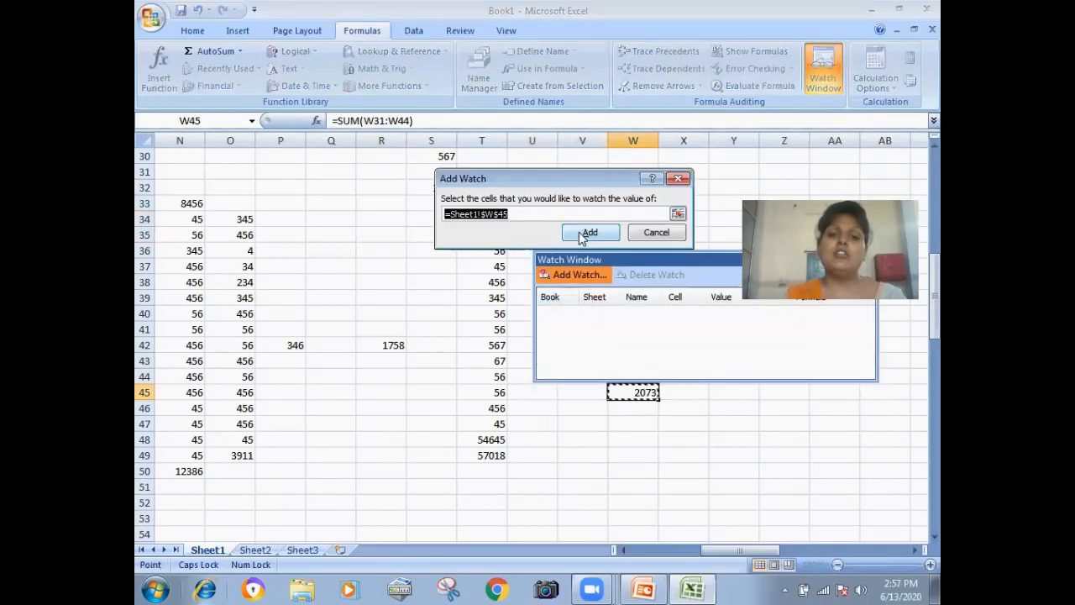
pyautogui.click(588, 233)
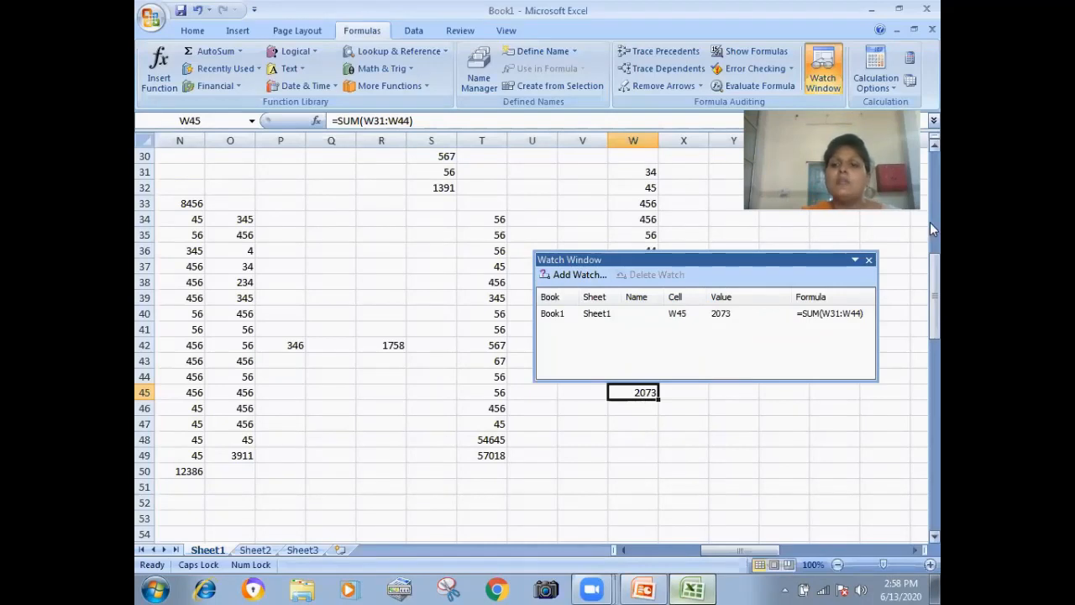
pyautogui.click(868, 259)
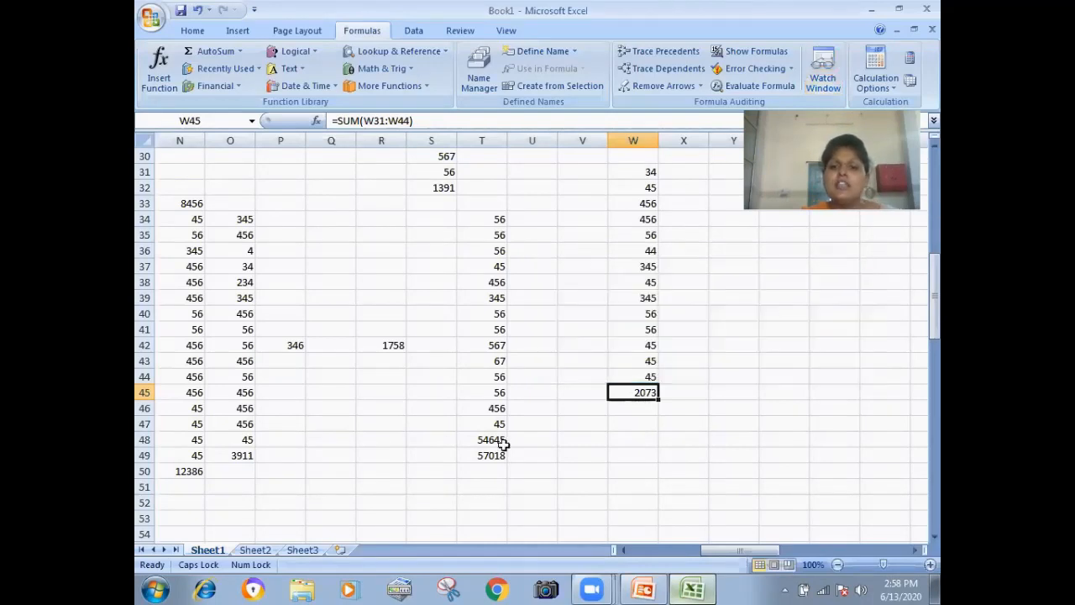
pyautogui.click(487, 442)
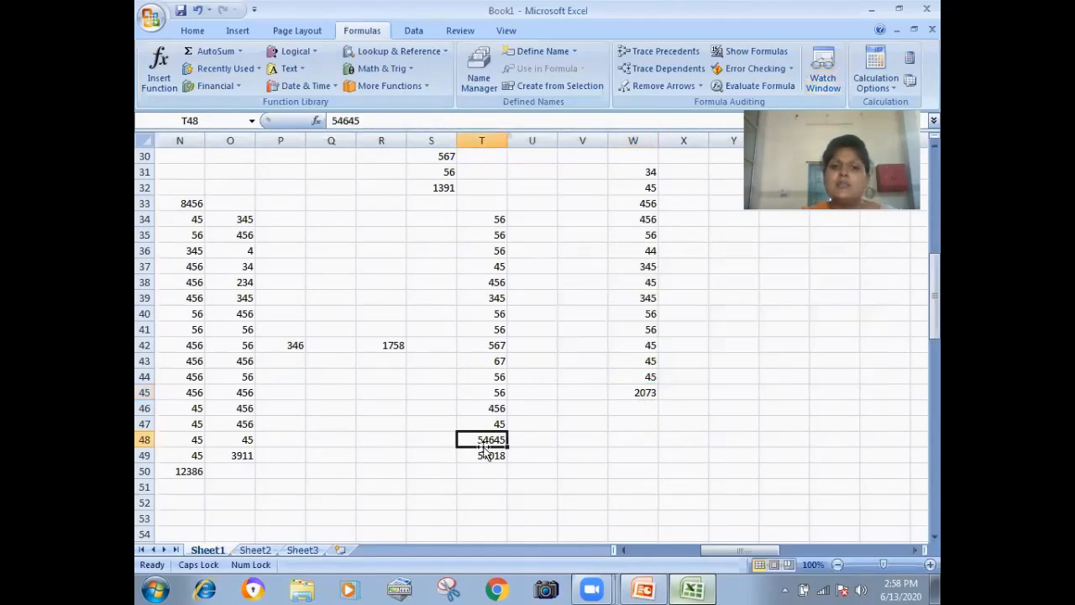